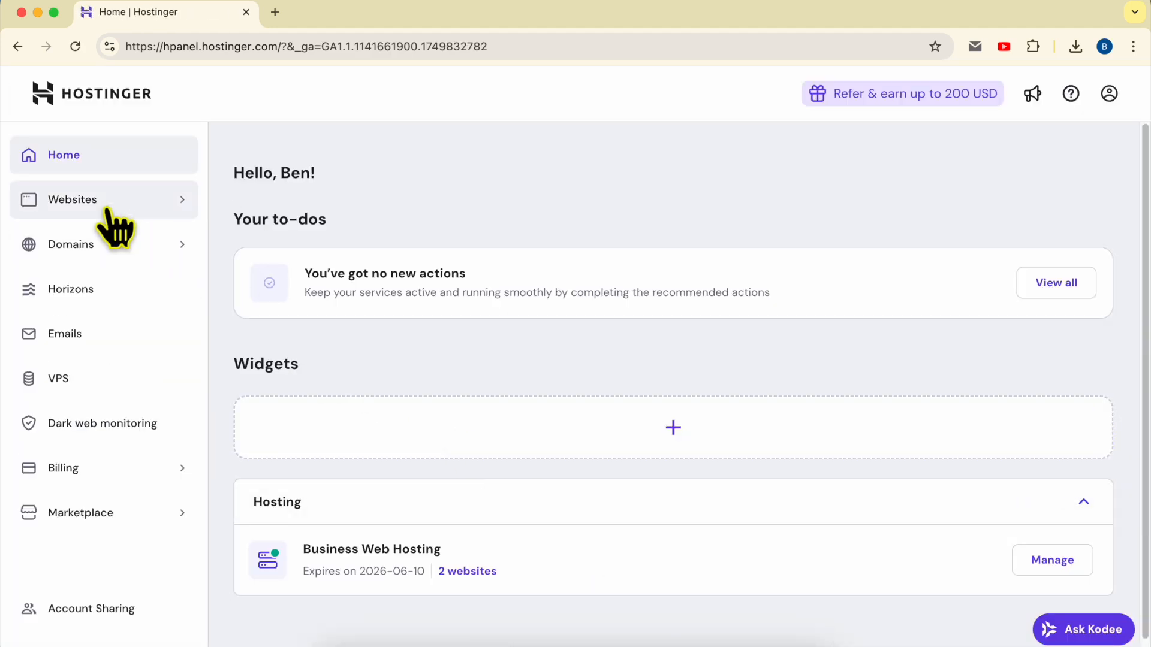
Step: Open the benstutorial.com website for editing from the websites list
left_click(108, 207)
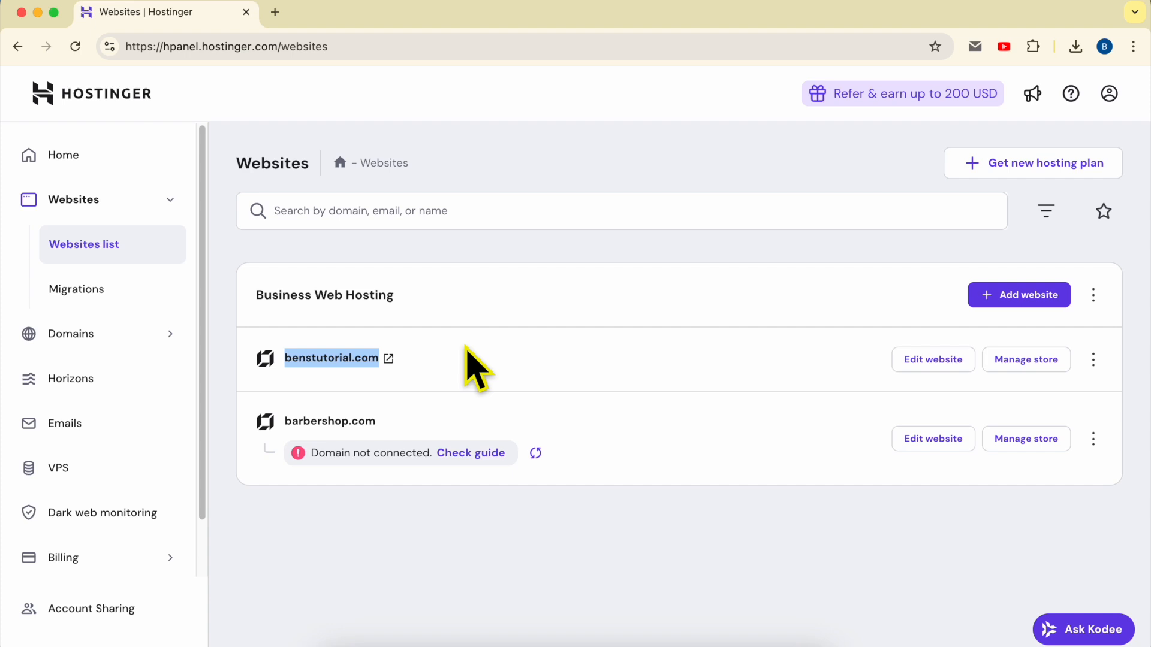
left_click(934, 360)
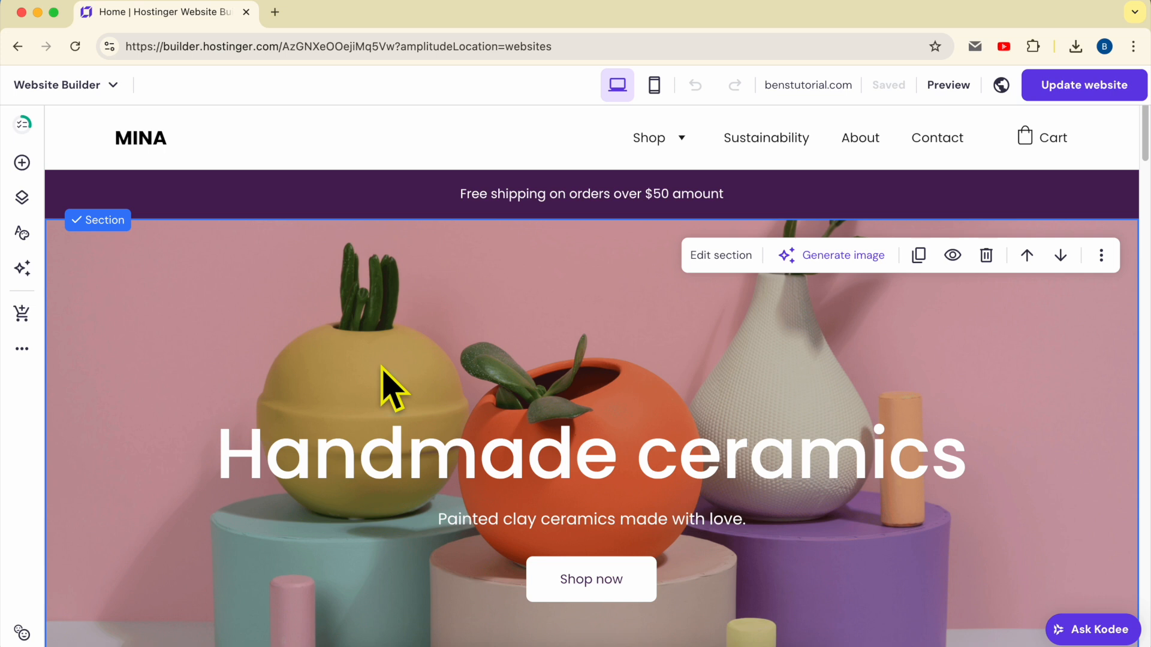
Step: Add the footer section with address, contacts, social icons and newsletter subscription below the last section, applying it to all pages
scroll(528, 330, "down", 20)
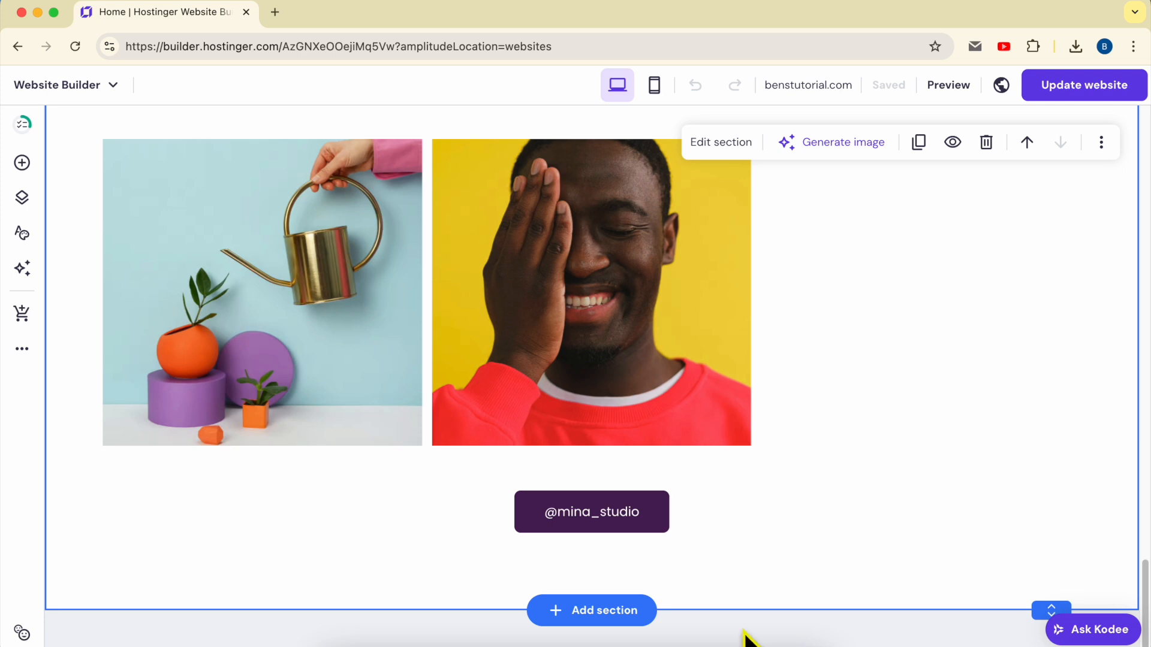
left_click(606, 610)
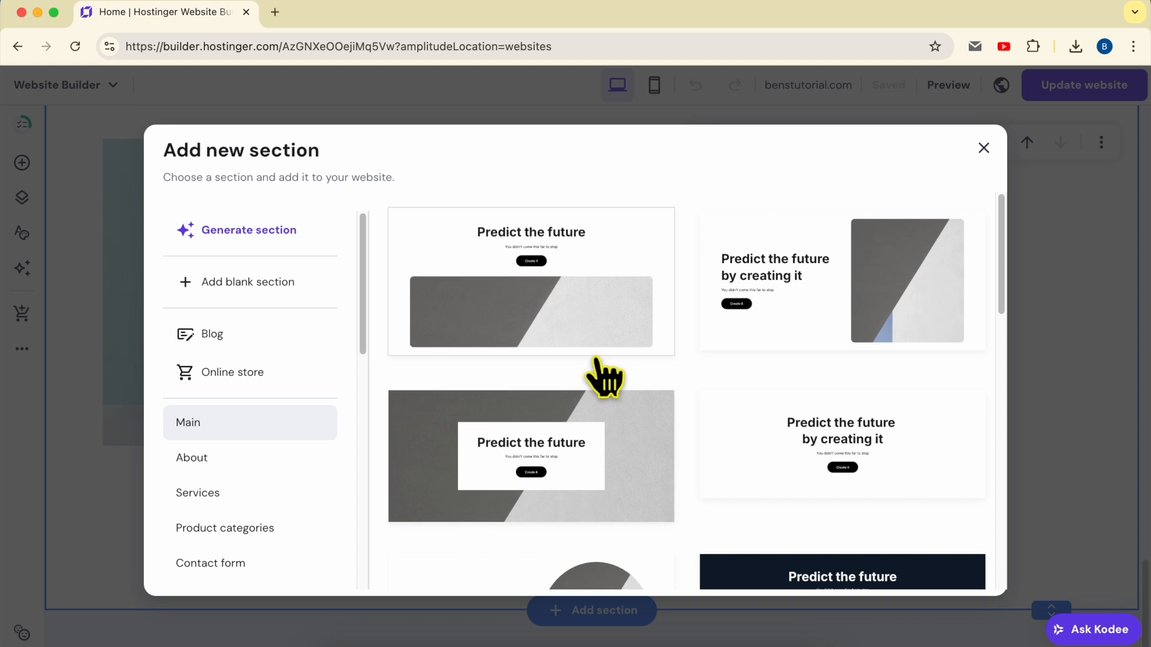
scroll(308, 474, "down", 10)
scroll(295, 423, "down", 2)
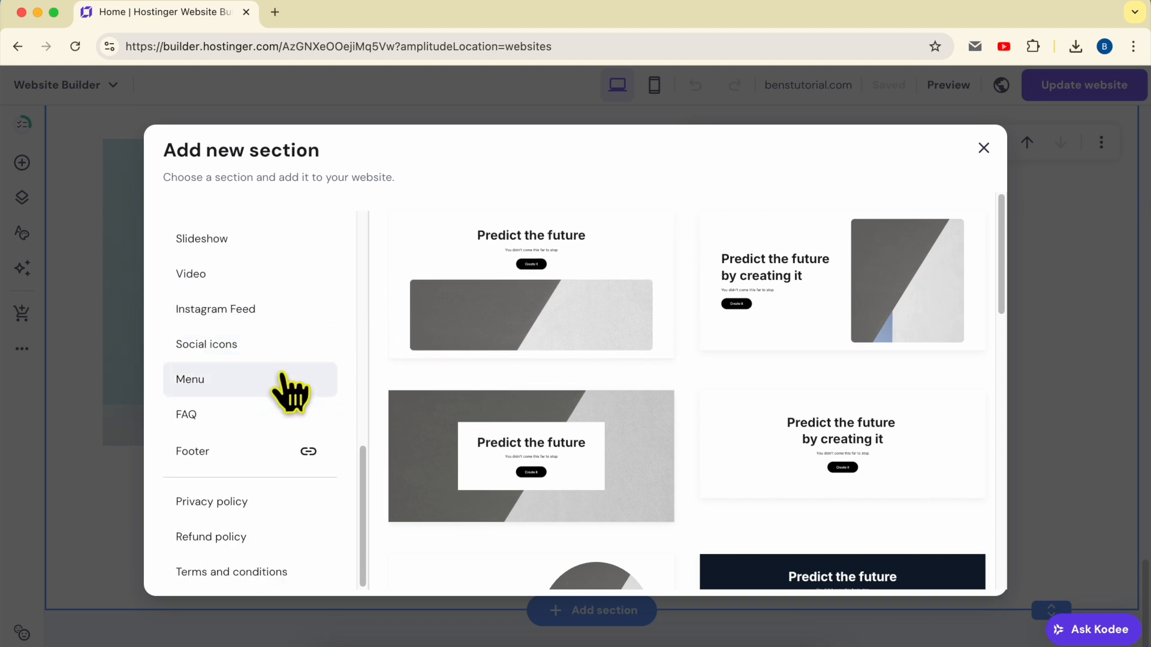
left_click(229, 457)
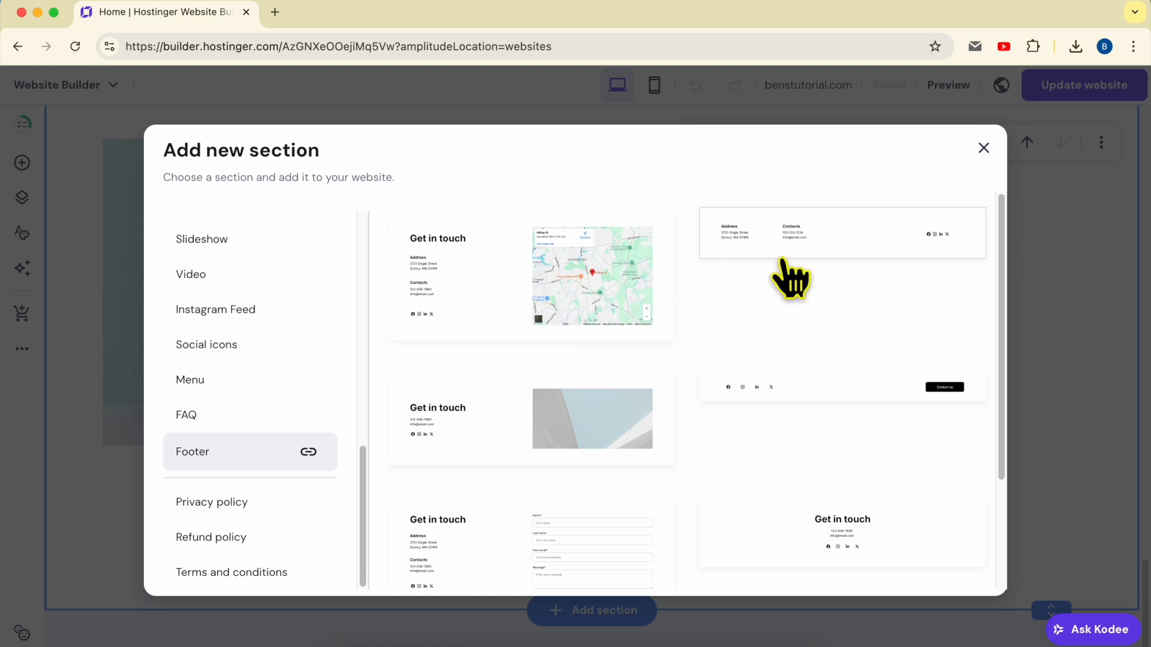
scroll(527, 456, "down", 3)
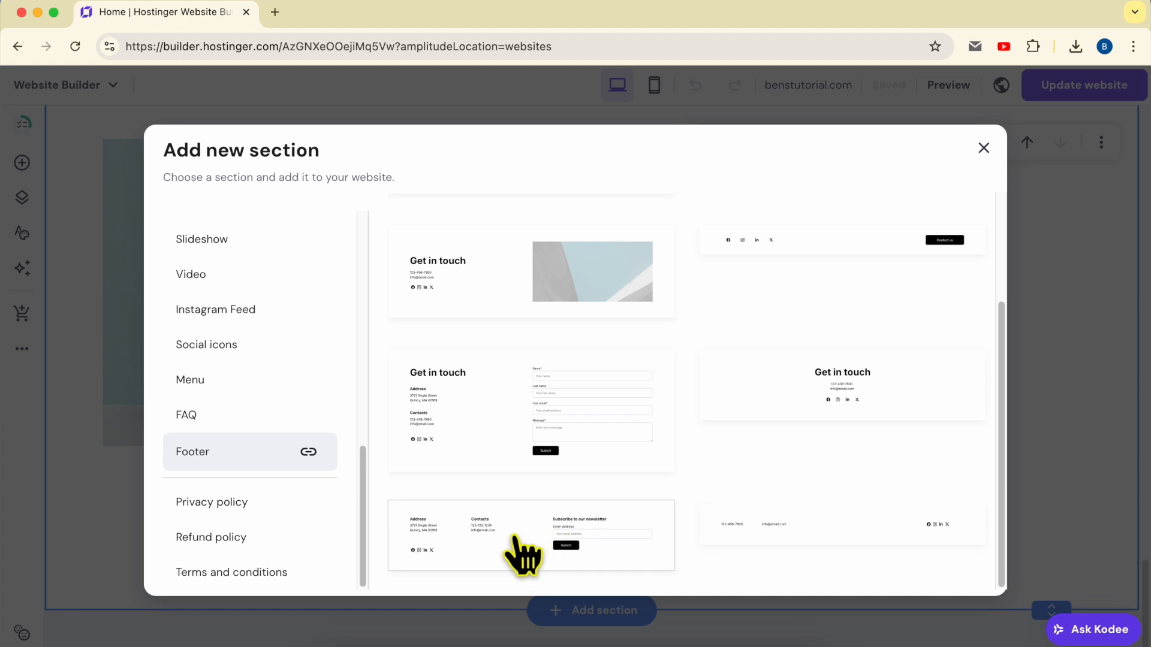
left_click(523, 555)
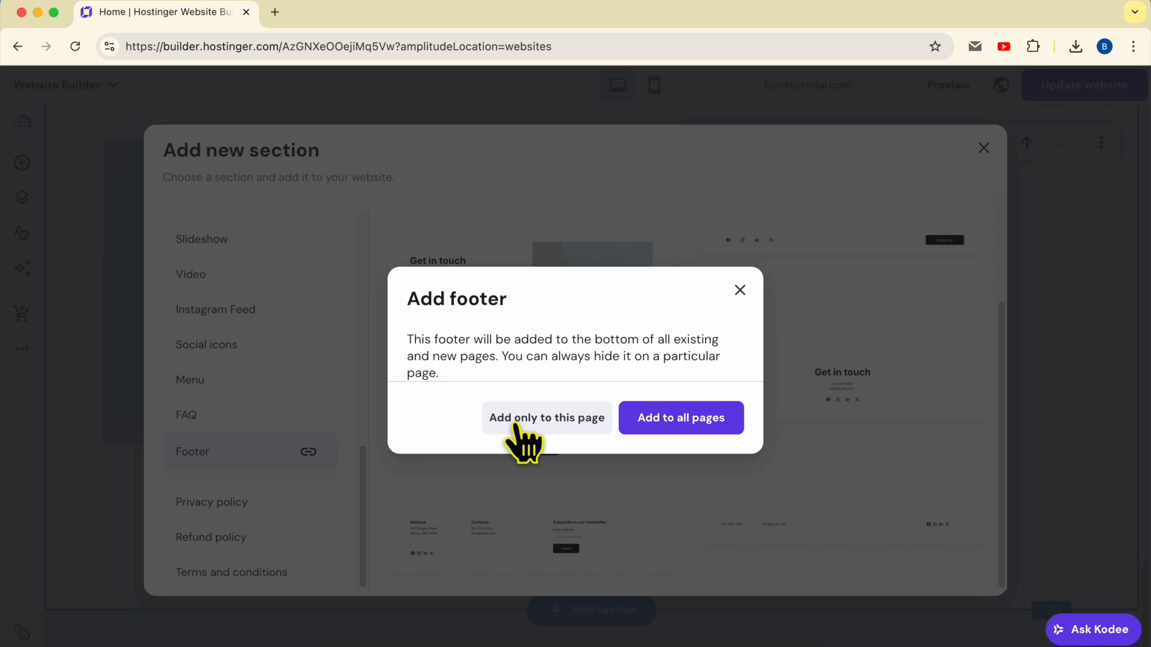
left_click(697, 420)
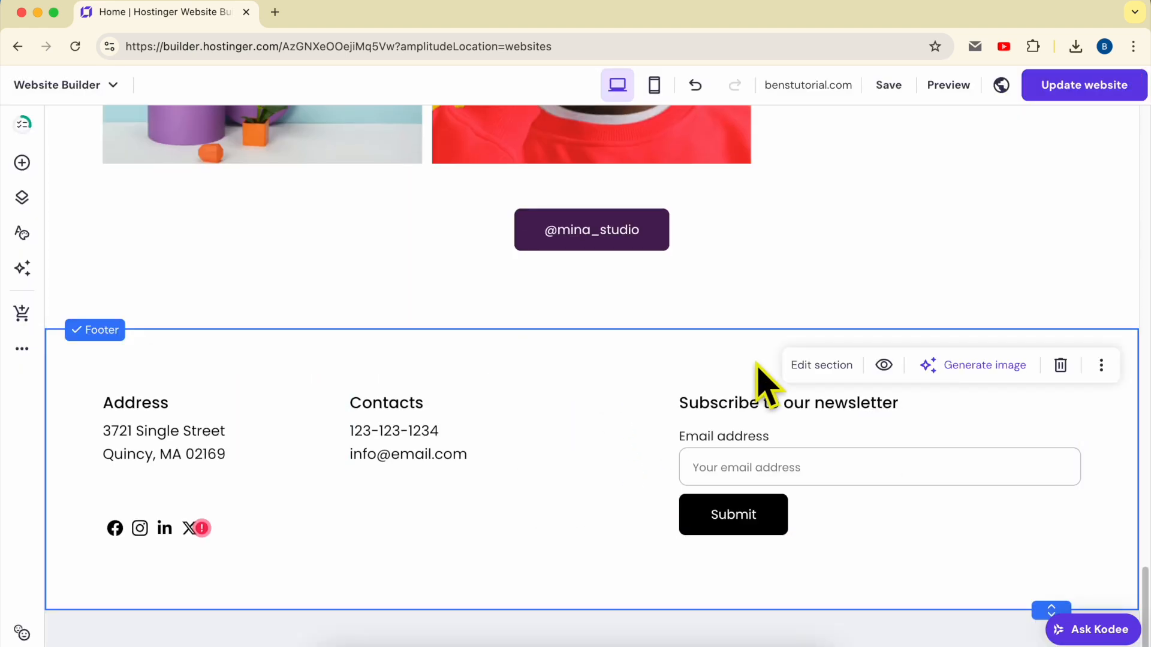
Step: Set the footer section's background to the light grey website color #f1f1f1
left_click(819, 369)
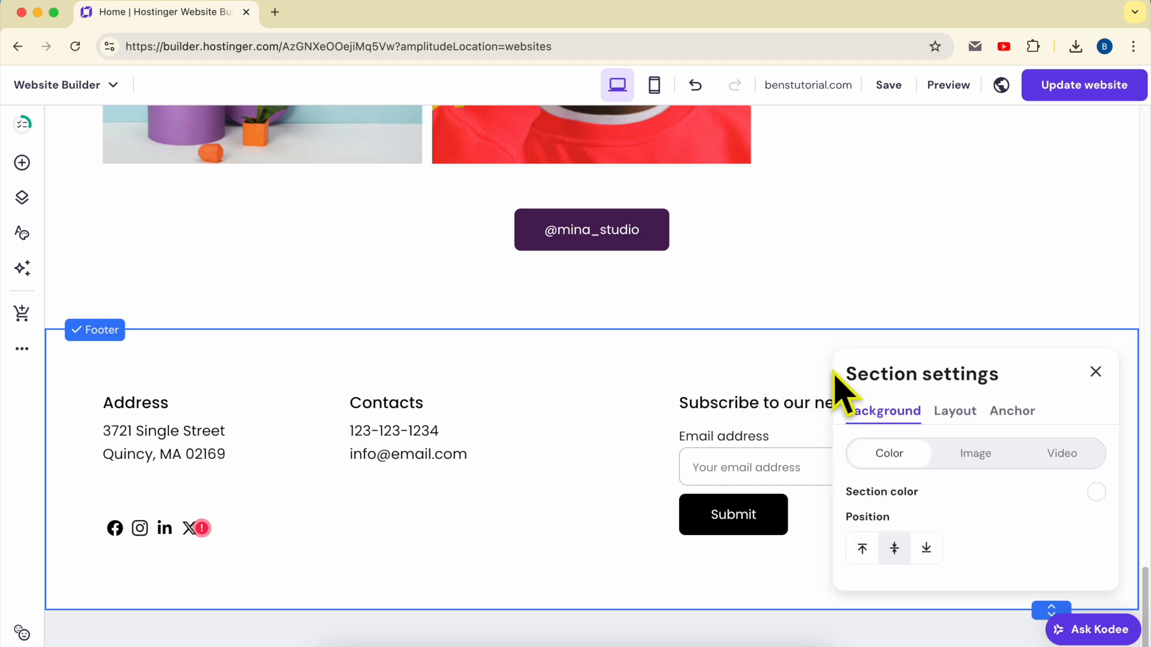
left_click(978, 456)
left_click(901, 264)
left_click(1097, 492)
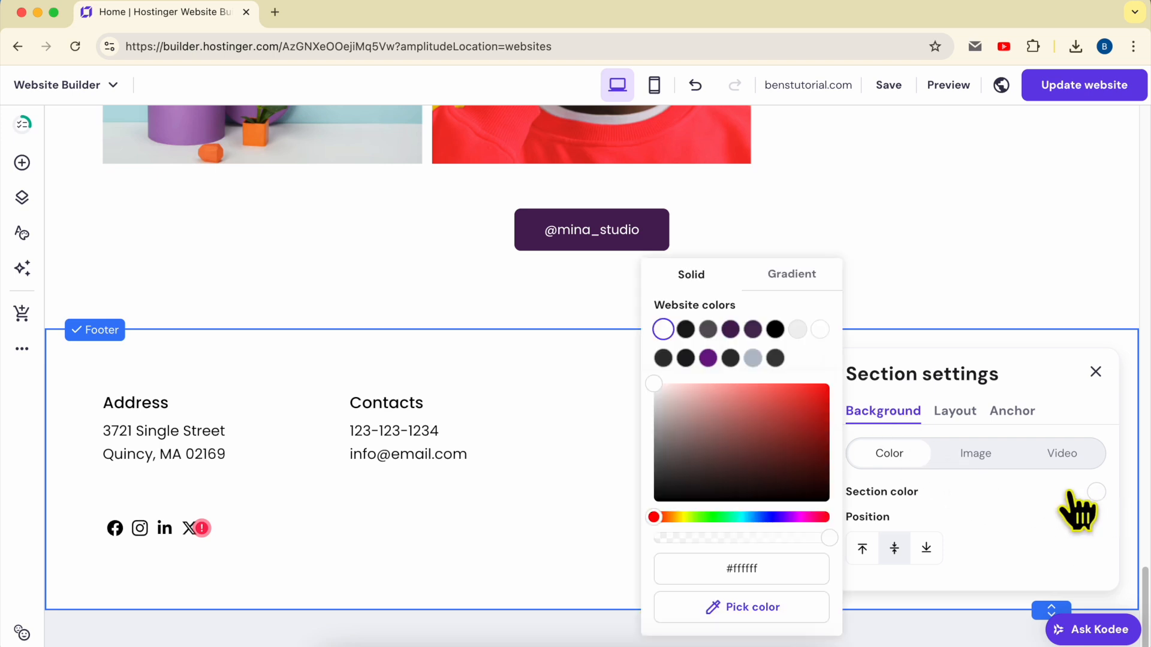
left_click(766, 418)
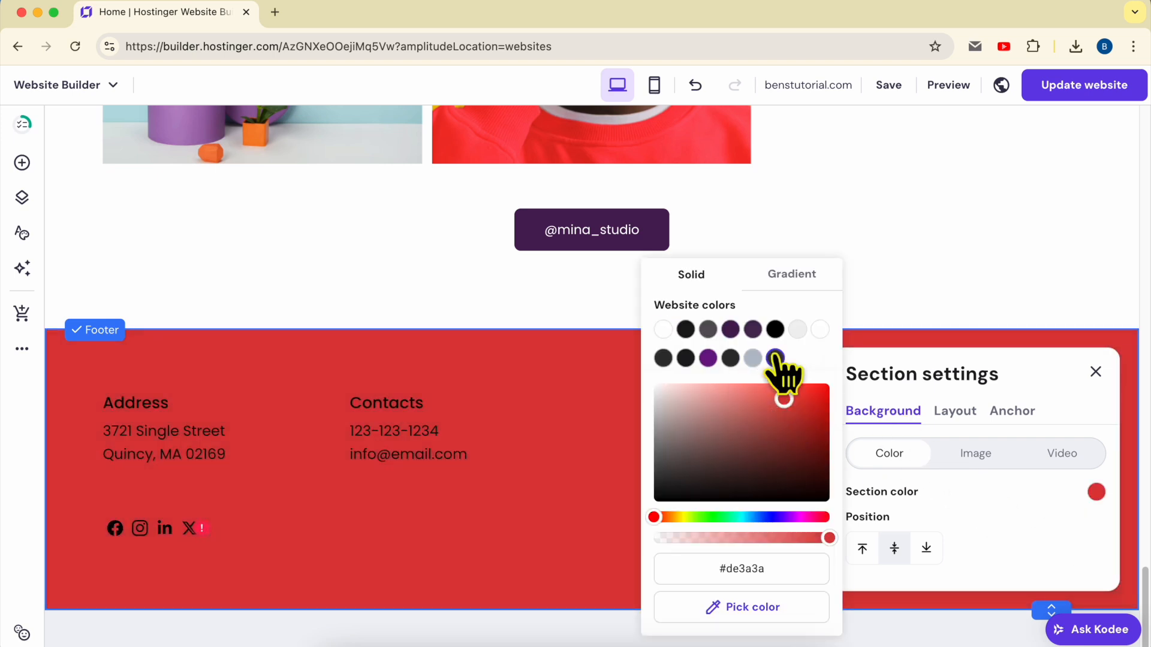
left_click(798, 329)
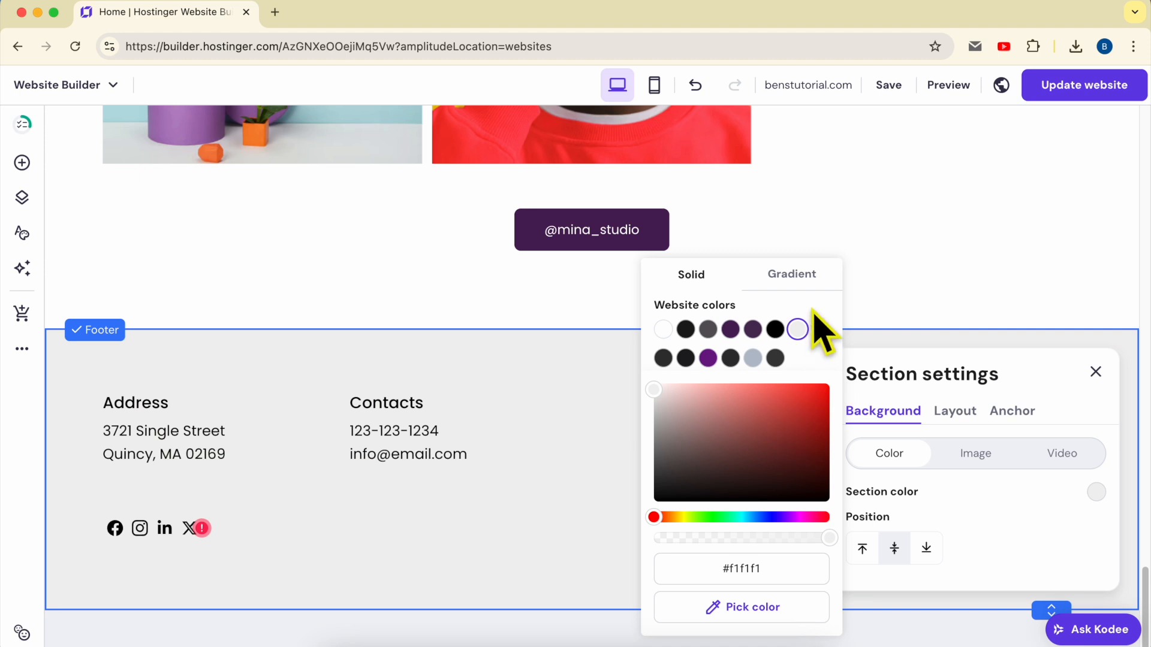
left_click(992, 525)
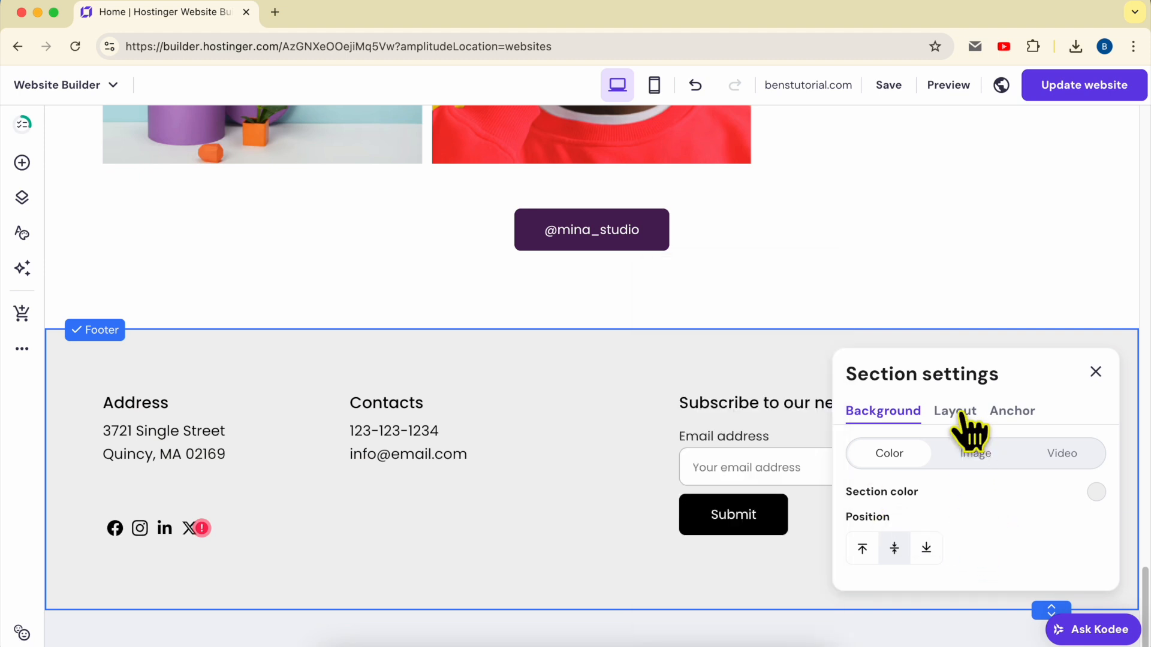
left_click(1096, 372)
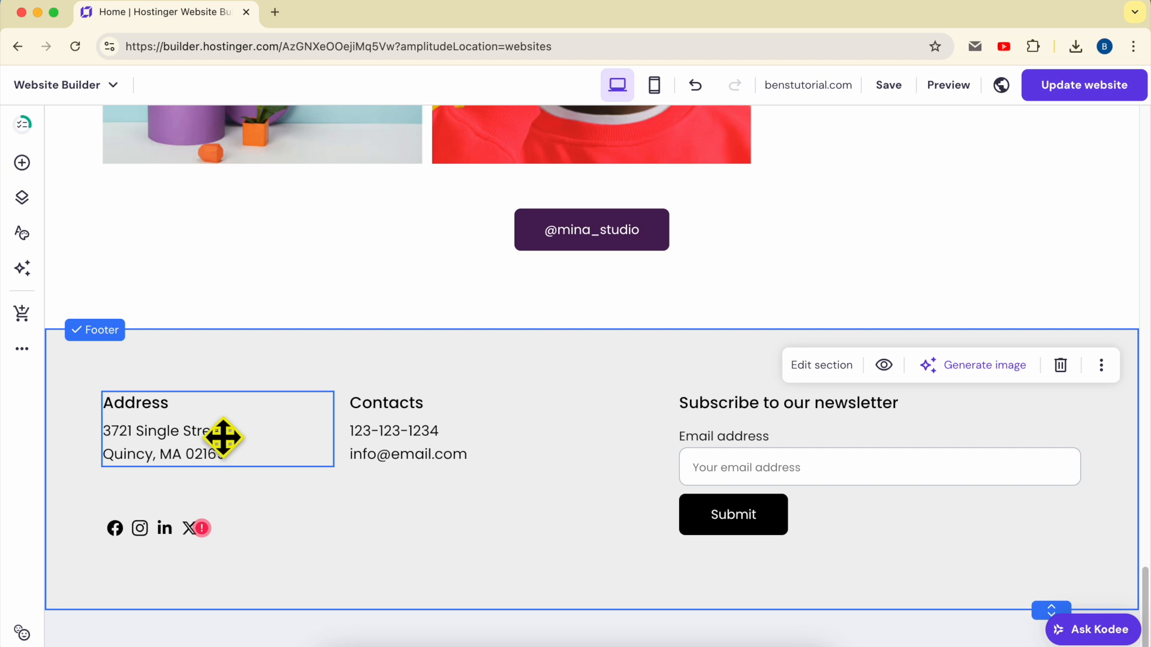
Step: Add an image element to the footer, shrink it to a small banner and move it up beside the Address text
left_click(23, 163)
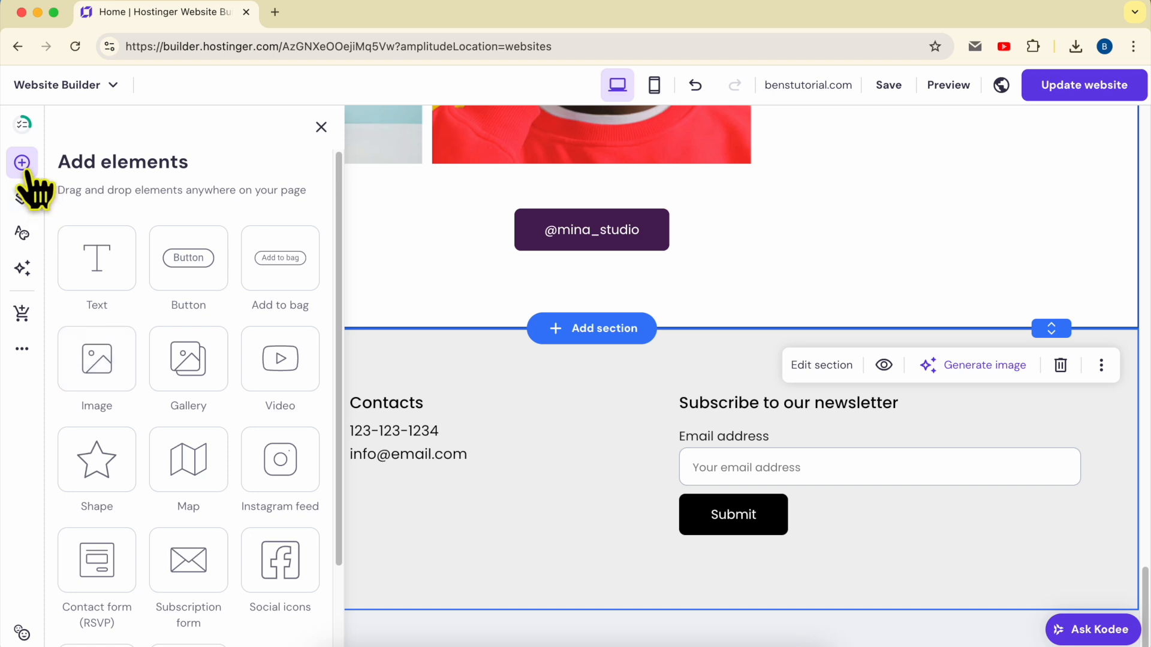
left_click_drag(97, 366, 98, 362)
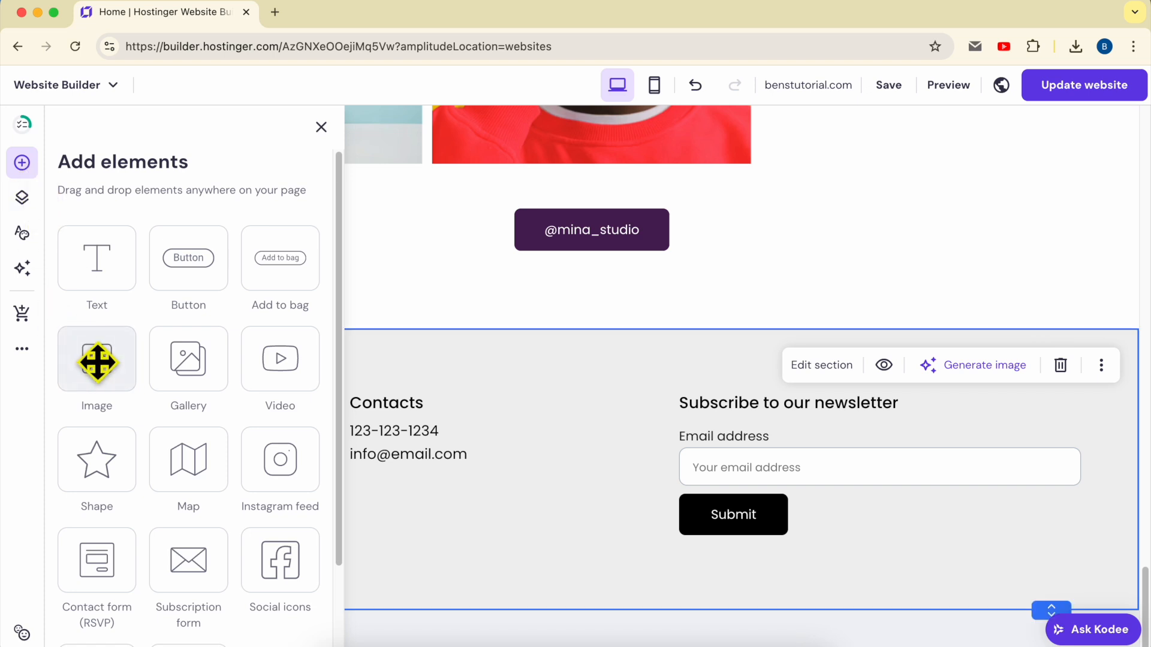
left_click_drag(107, 366, 582, 462)
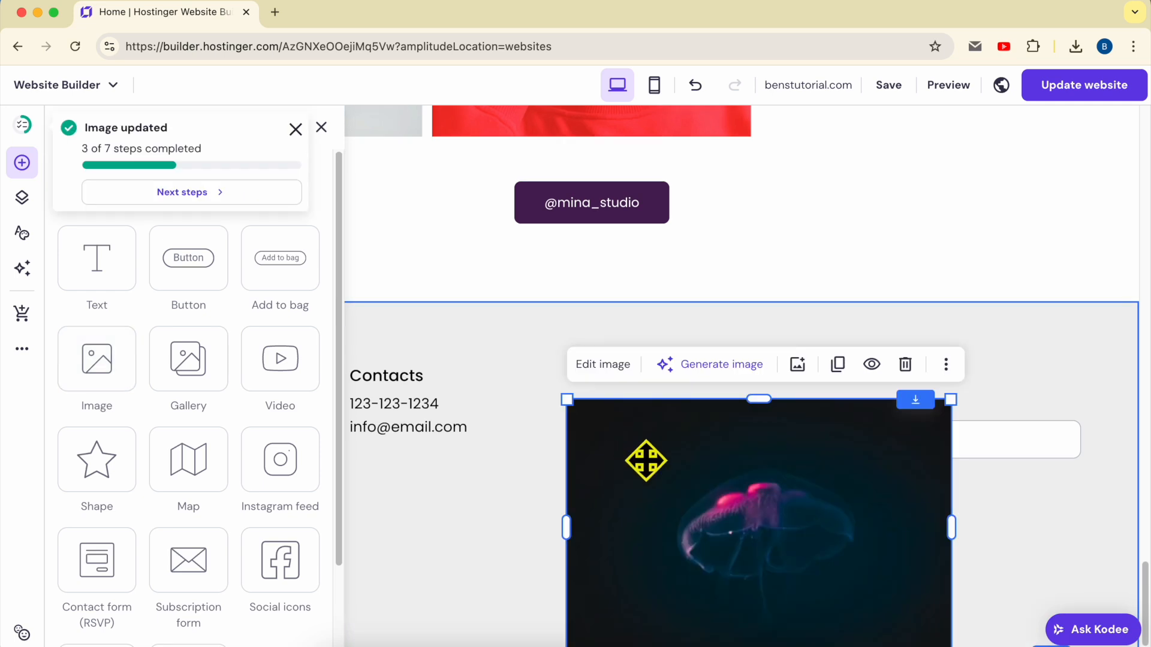
left_click_drag(686, 483, 604, 488)
left_click_drag(478, 396, 713, 577)
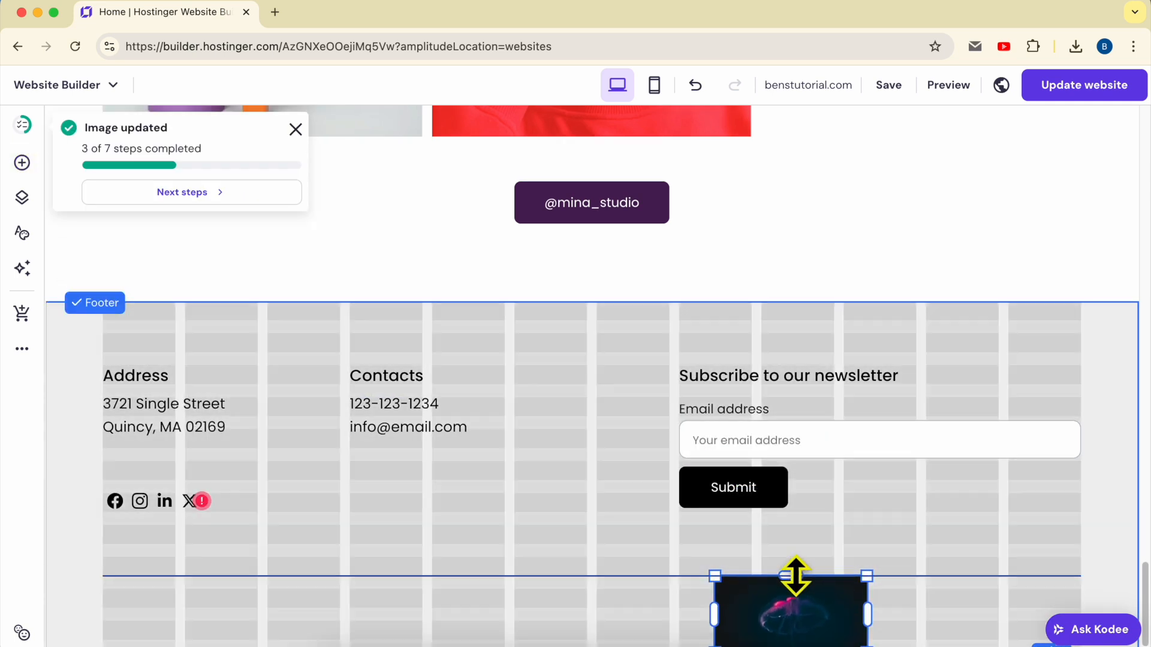
left_click_drag(797, 603, 270, 376)
Step: Delete the footer's Address text block and place the small image in its spot above the social icons
left_click(167, 378)
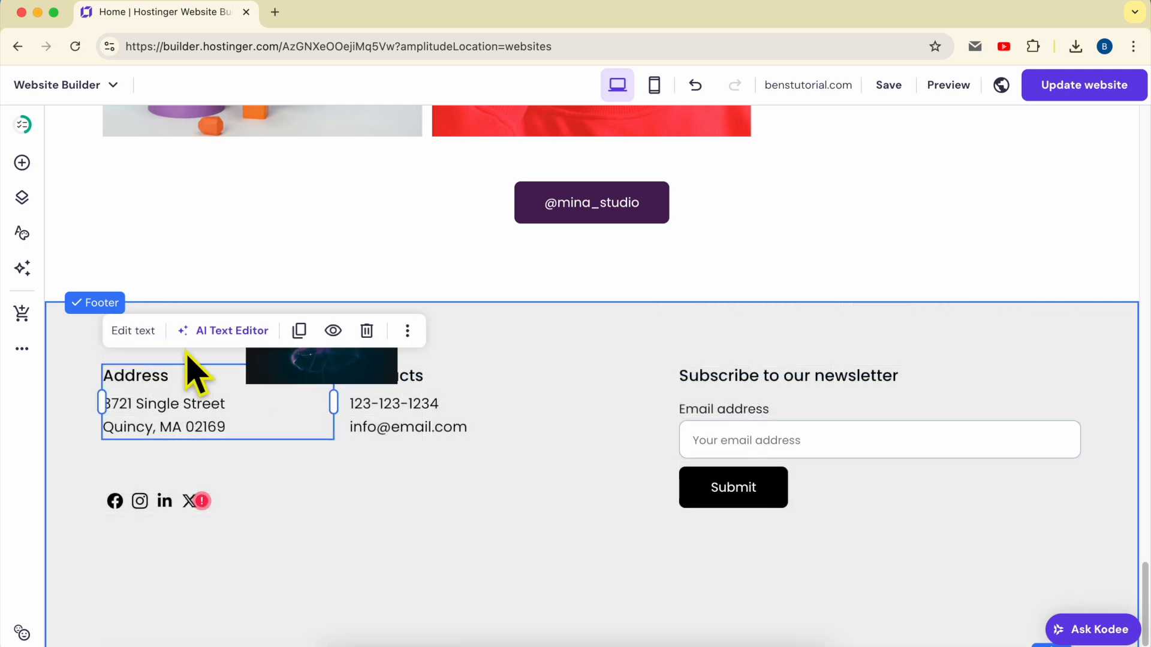
left_click(367, 331)
left_click_drag(329, 377, 213, 404)
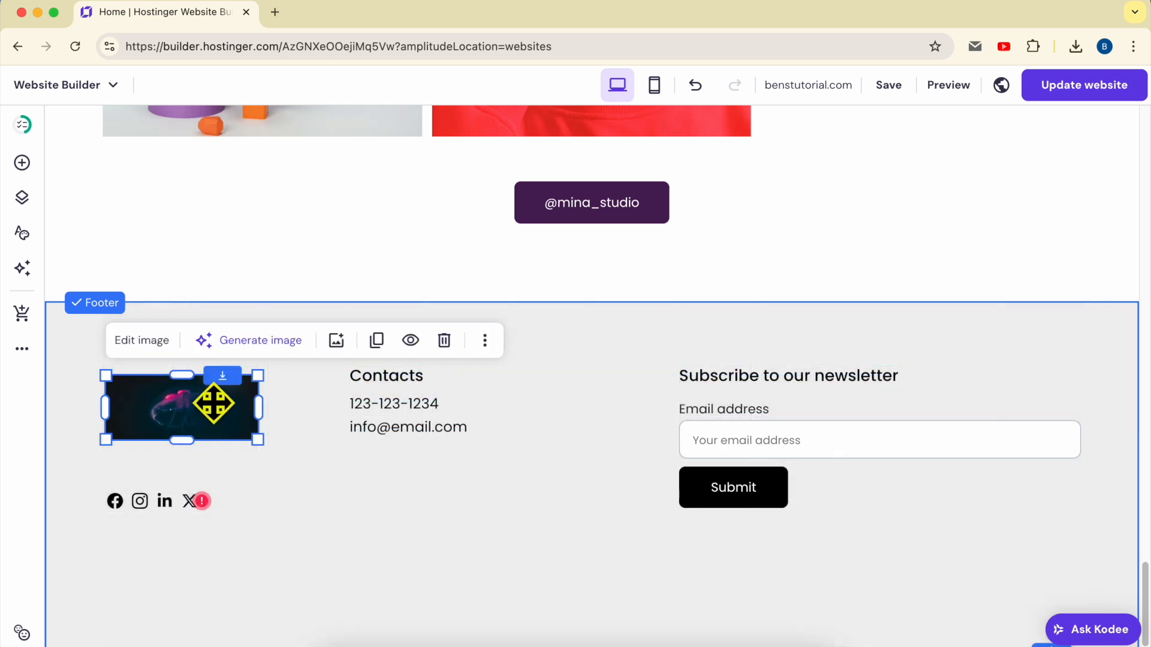
Step: View the media library's replacement options for the footer image and close it without choosing one
left_click(151, 341)
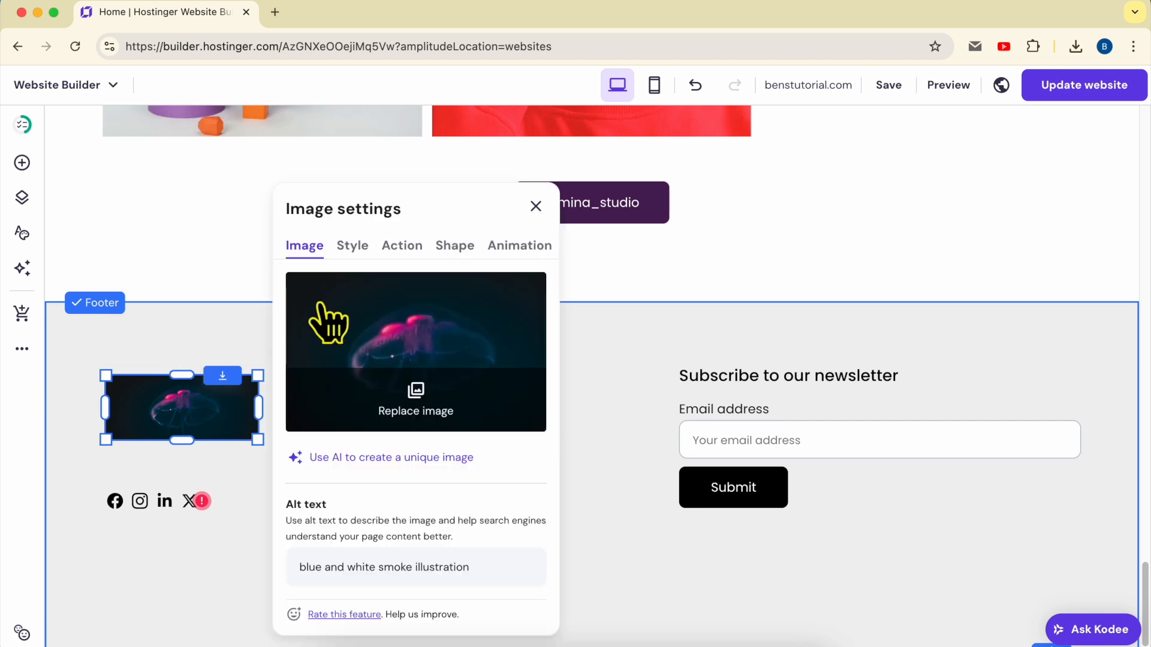
left_click(417, 413)
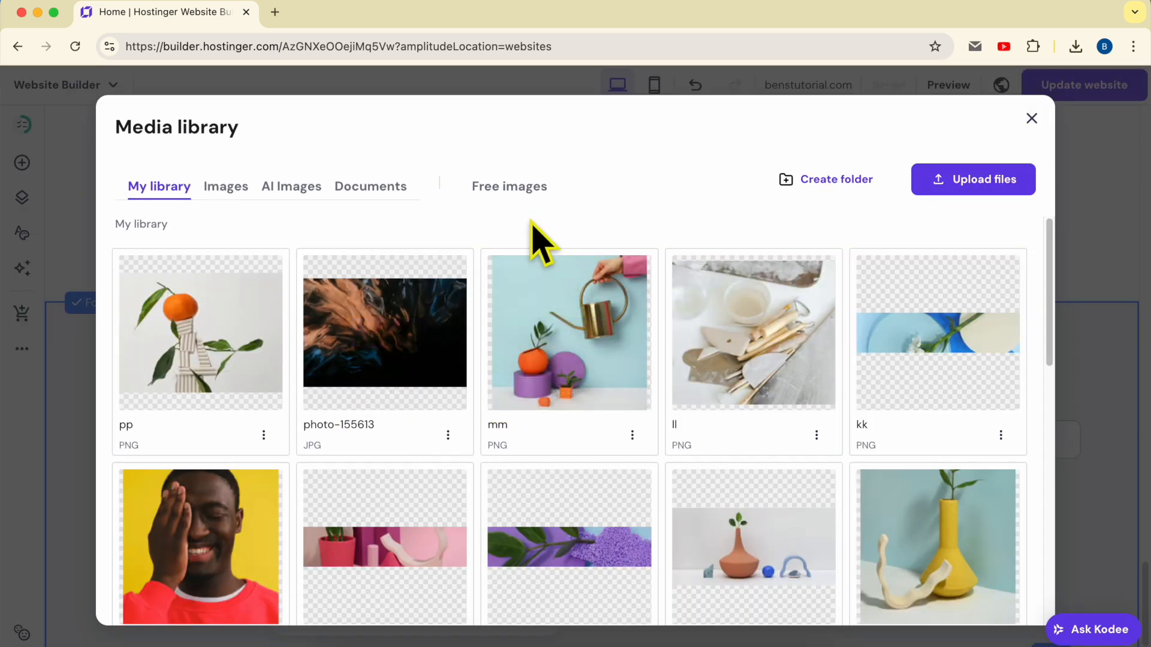
left_click(1032, 118)
Step: Open the AI logo creator from the logo settings of the page header
scroll(804, 383, "up", 10)
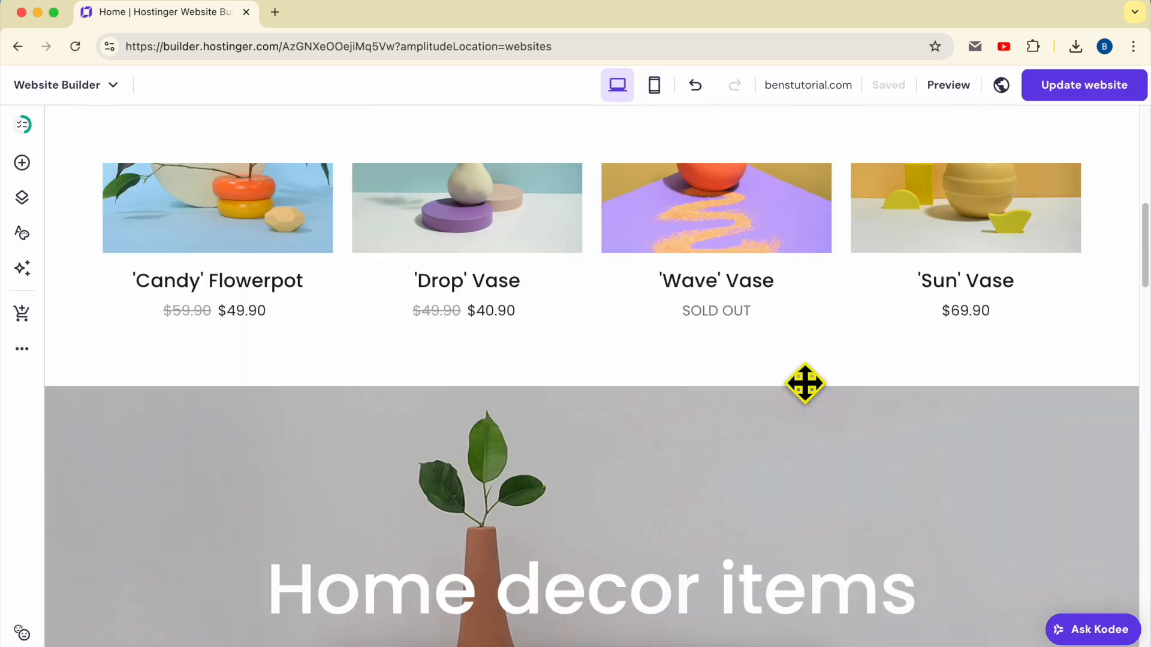
scroll(804, 382, "up", 10)
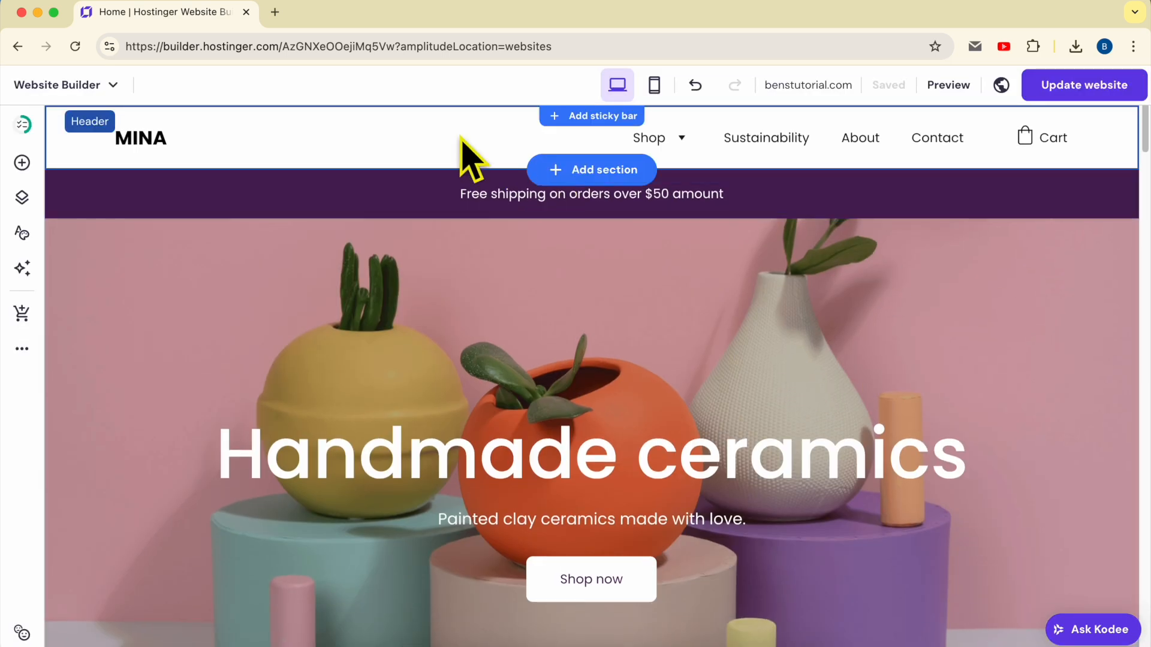
left_click(468, 157)
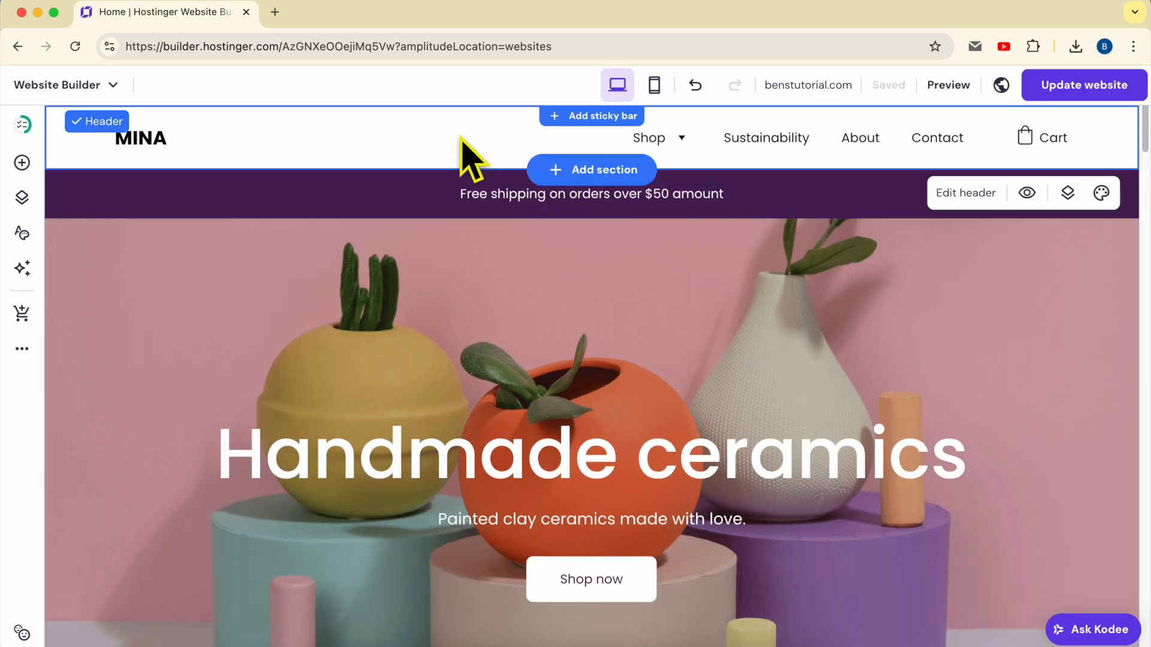
left_click(965, 193)
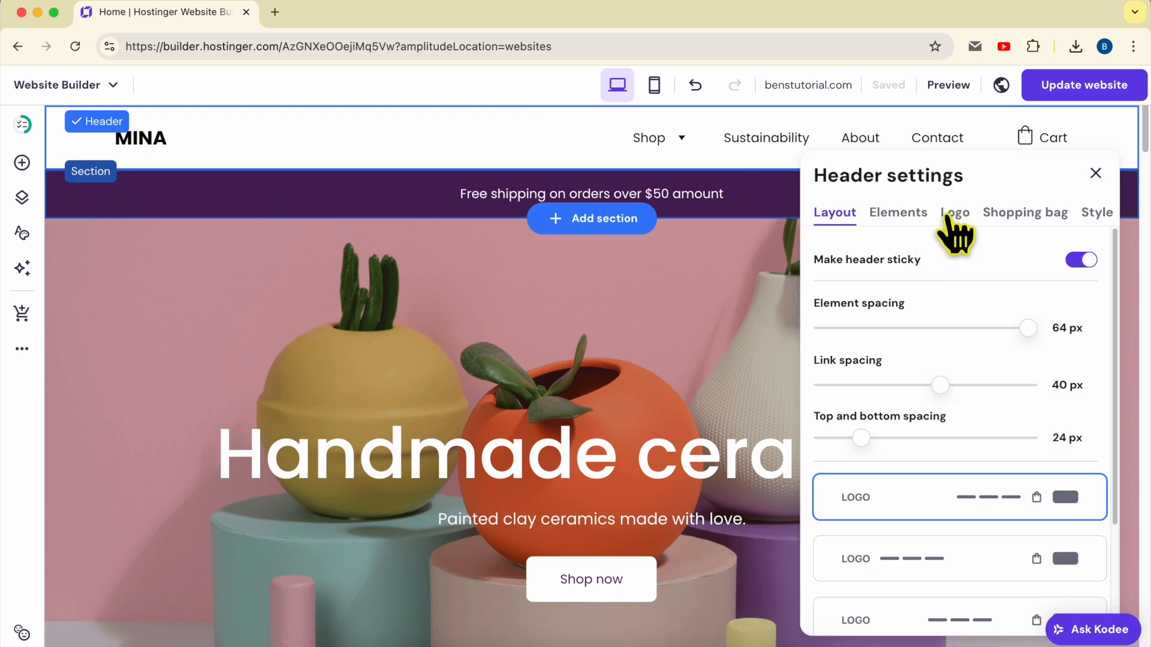
left_click(947, 216)
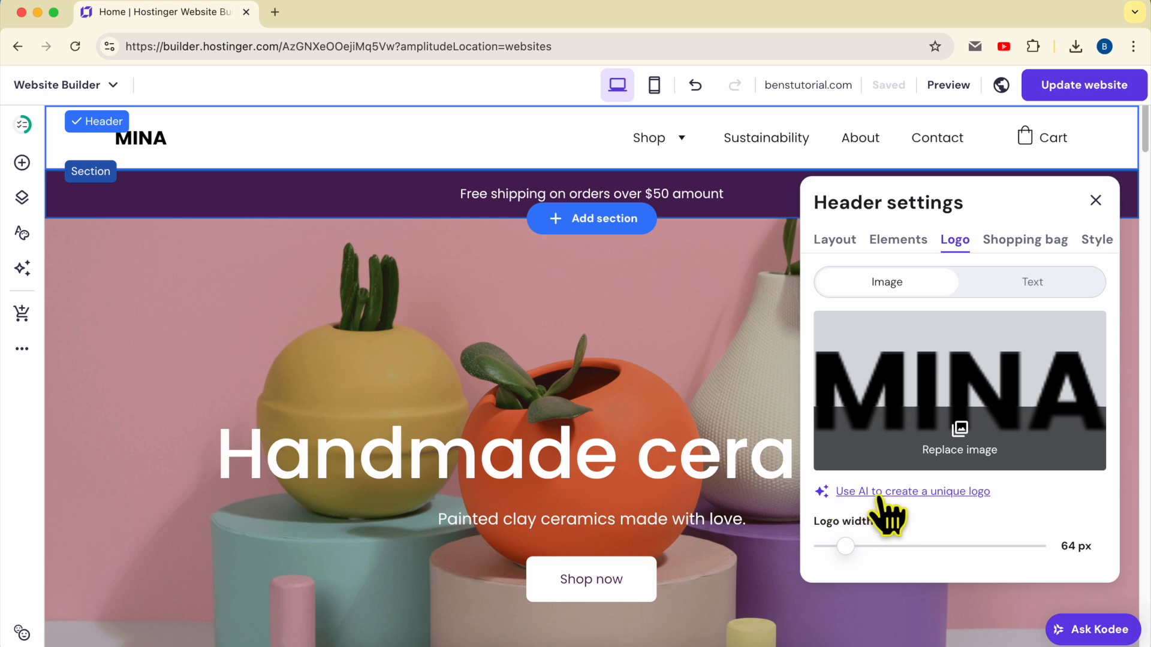
left_click(935, 493)
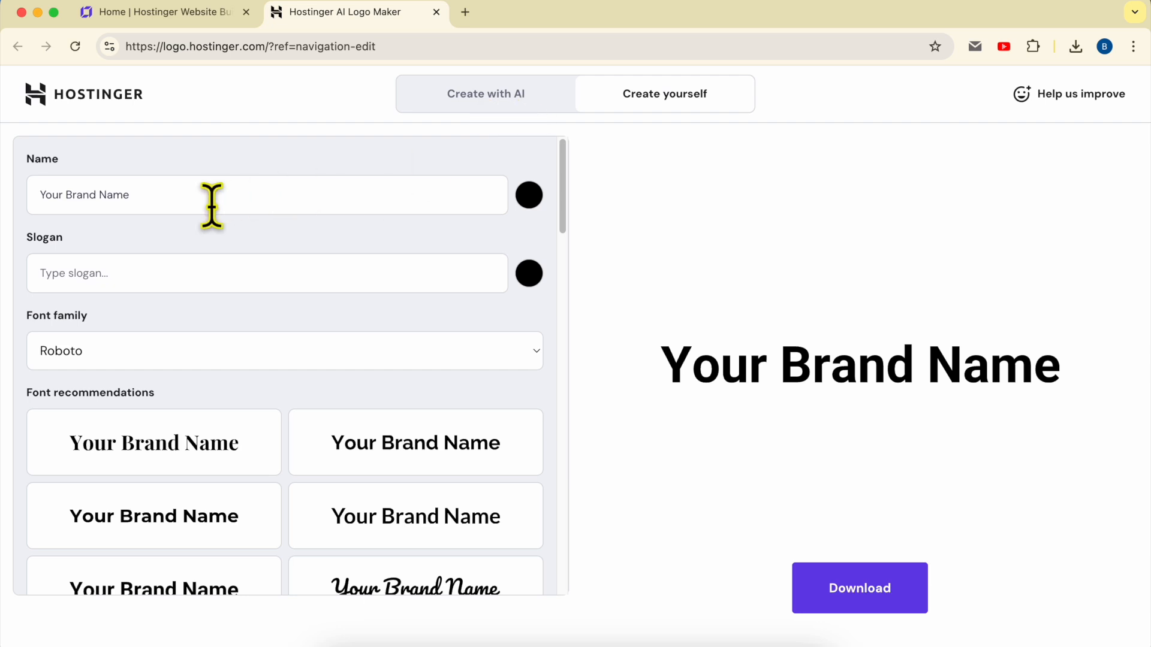
Step: Enter "Ben's Tutorials" as the logo's brand name
type("Ben")
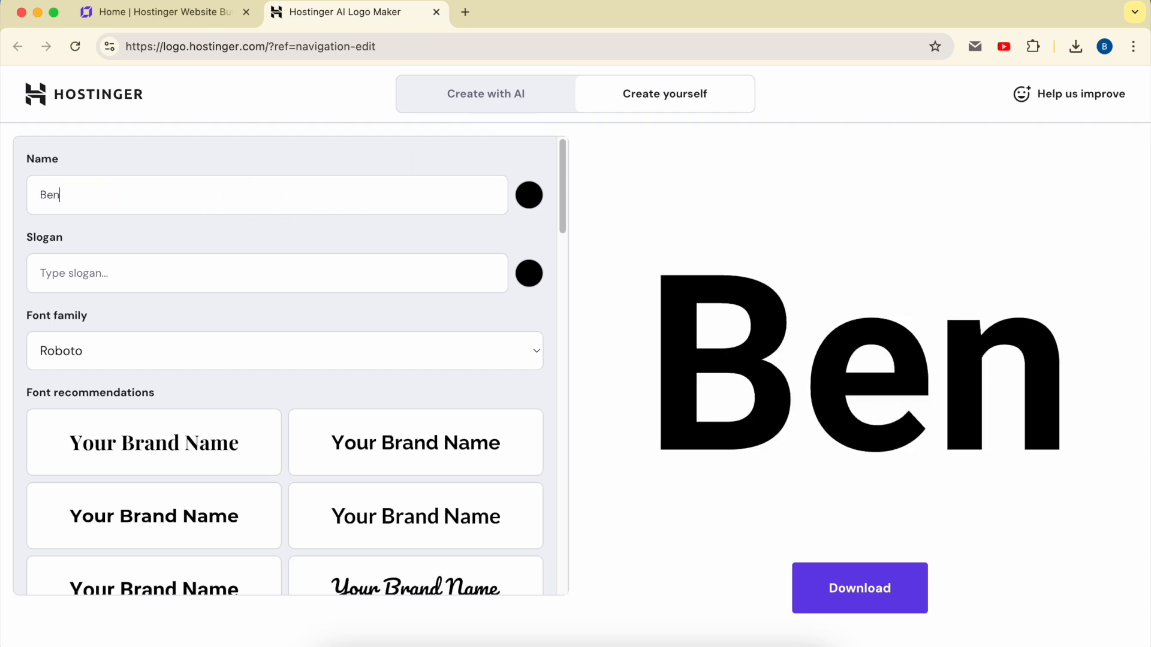
key("BackSpace")
type("n's")
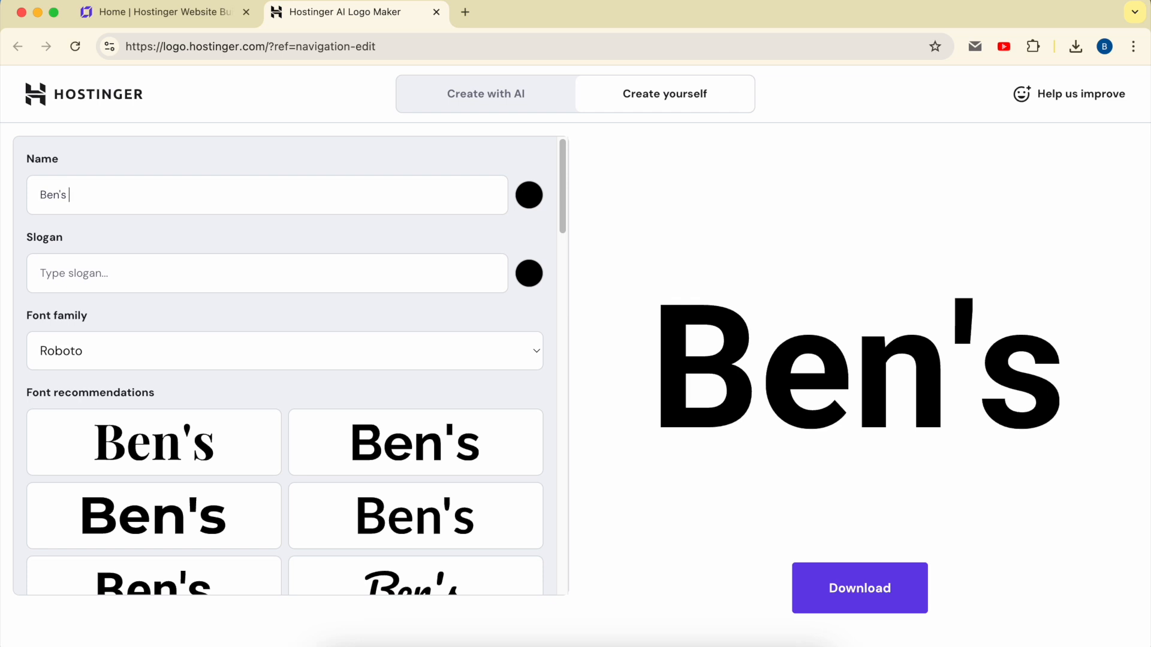
type(" Tutorials")
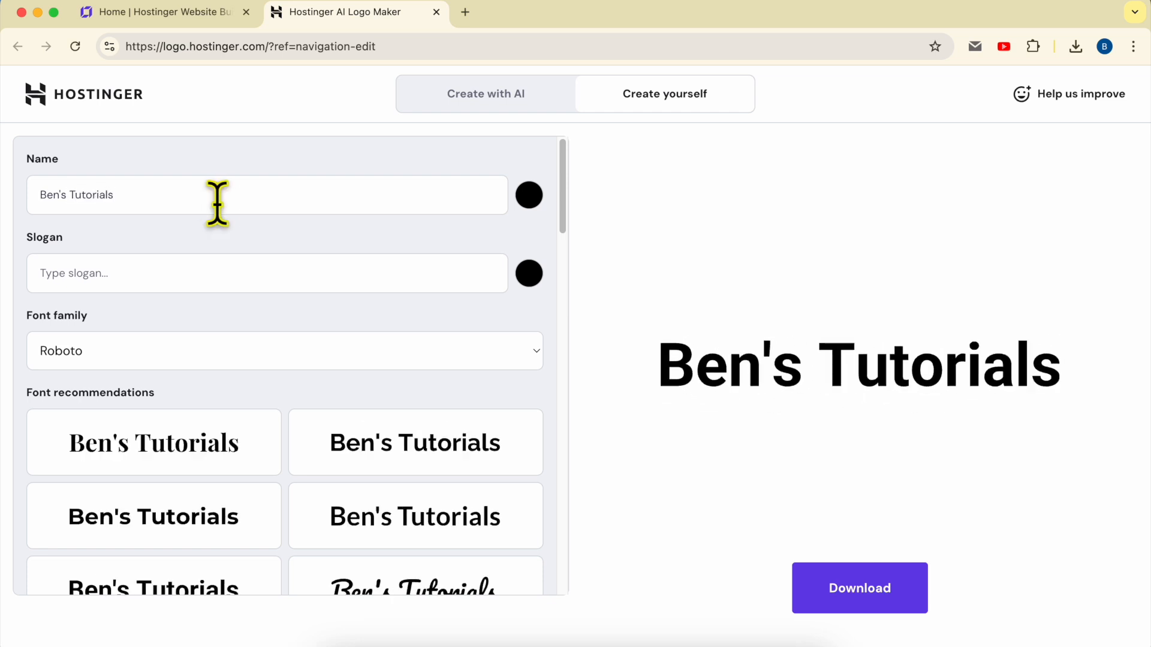
Step: Set the logo's name to "BEN'S TUTORIAL" and its slogan to "add a slogan"
key("super+a")
type("BENS'")
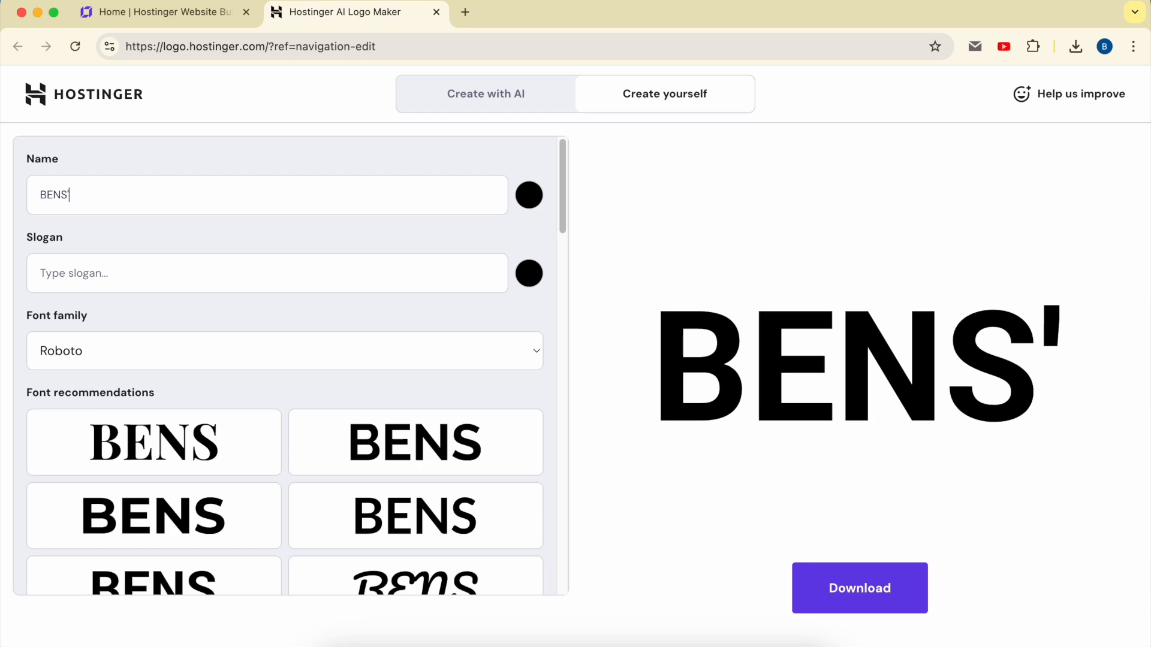
key("BackSpace")
key("BackSpace")
type("'")
key("BackSpace")
type("'S TUTORIAL")
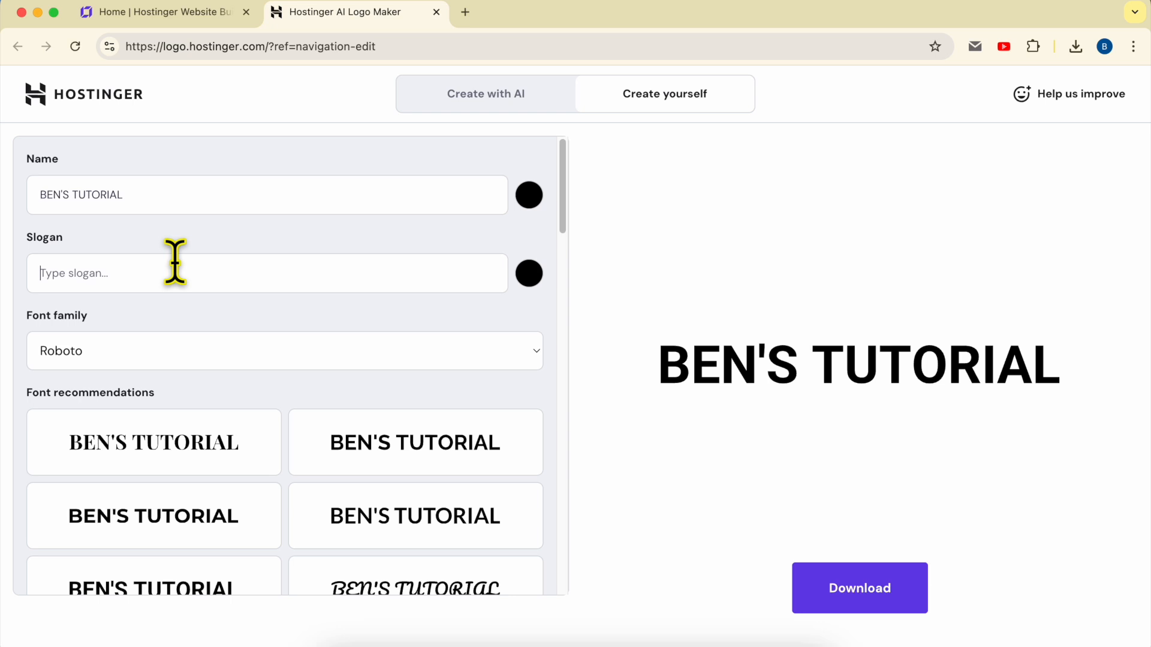
type("add a slogan")
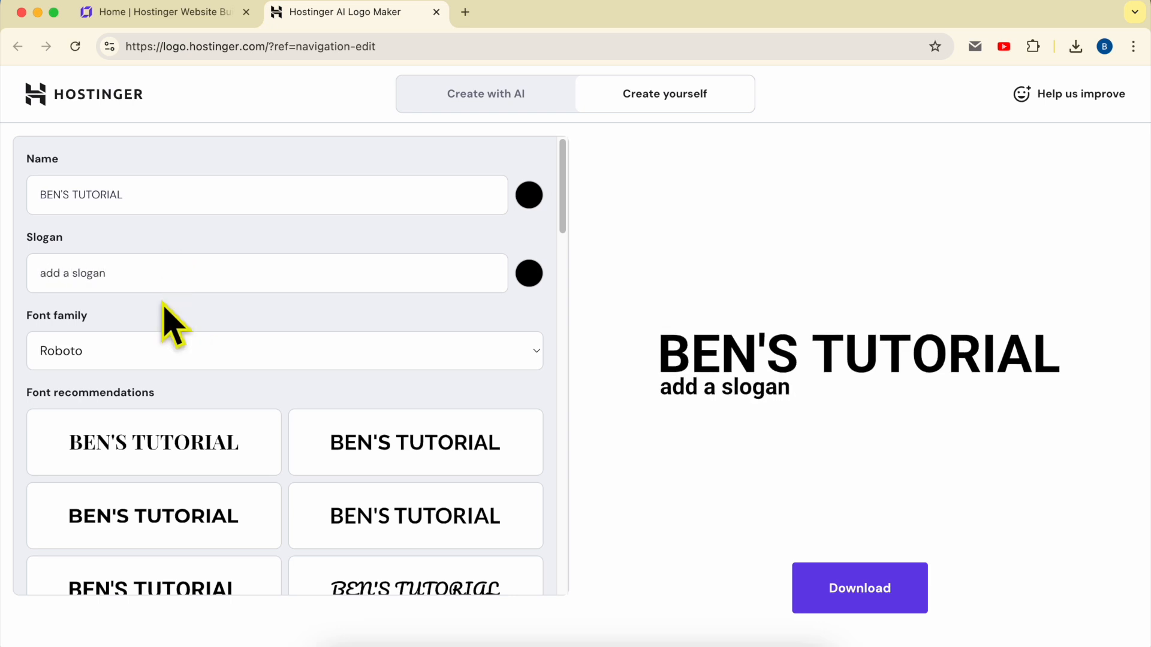
Step: Clear the logo's slogan and apply the recommended Playfair Display font to the name
key("BackSpace")
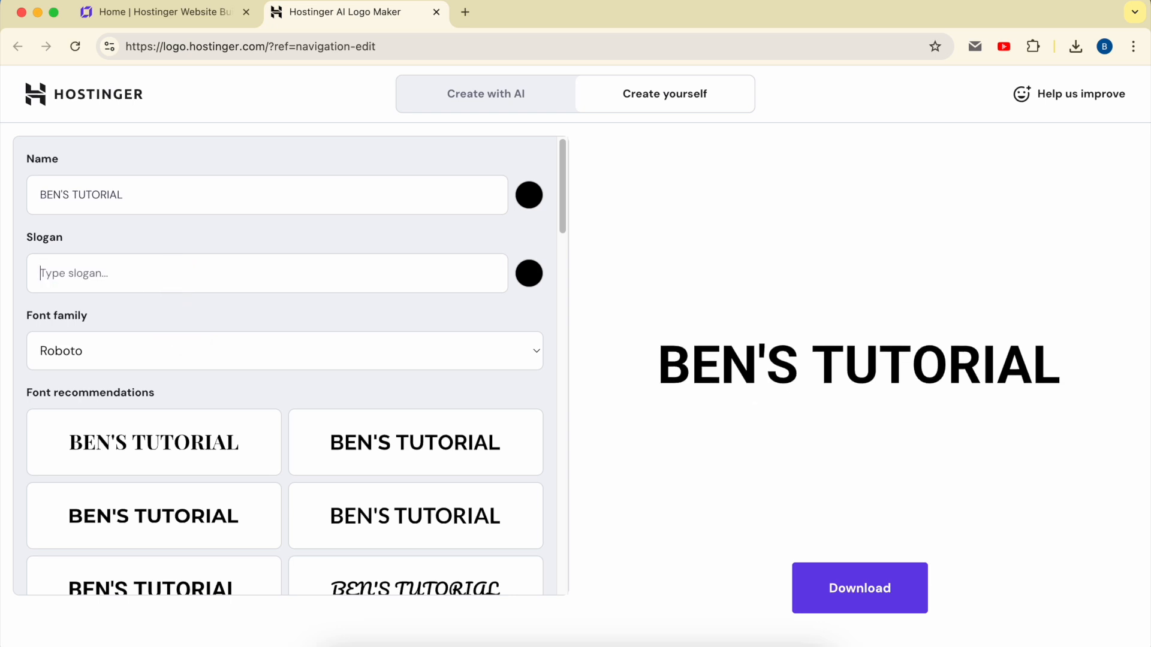
left_click(199, 464)
scroll(216, 467, "down", 3)
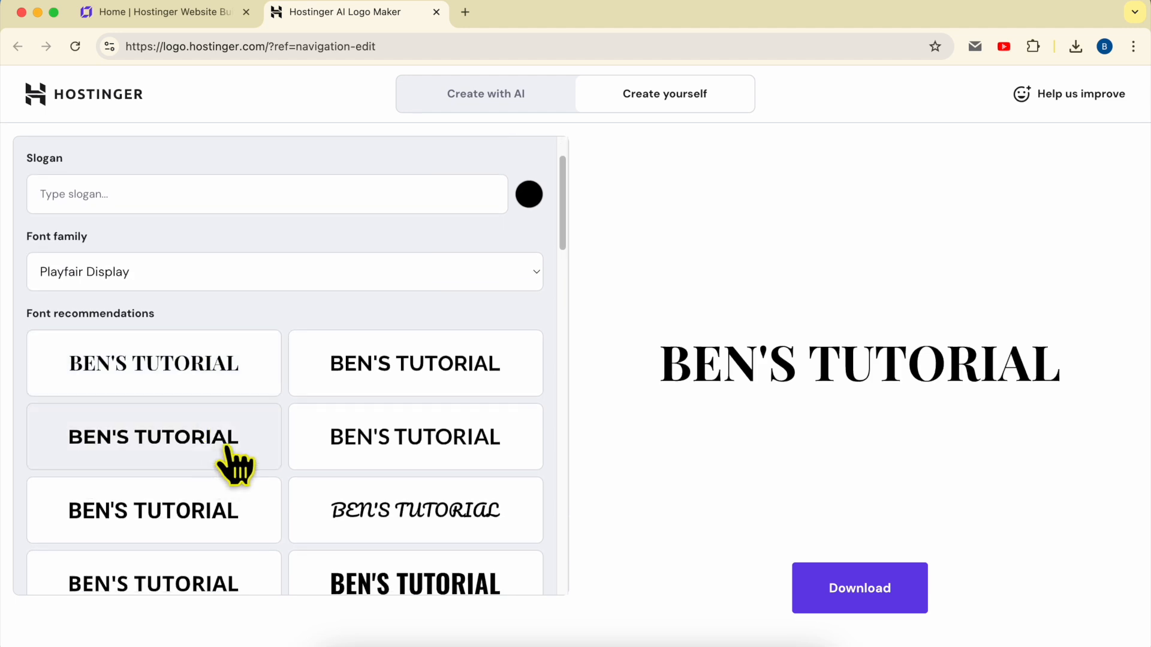
scroll(231, 459, "down", 4)
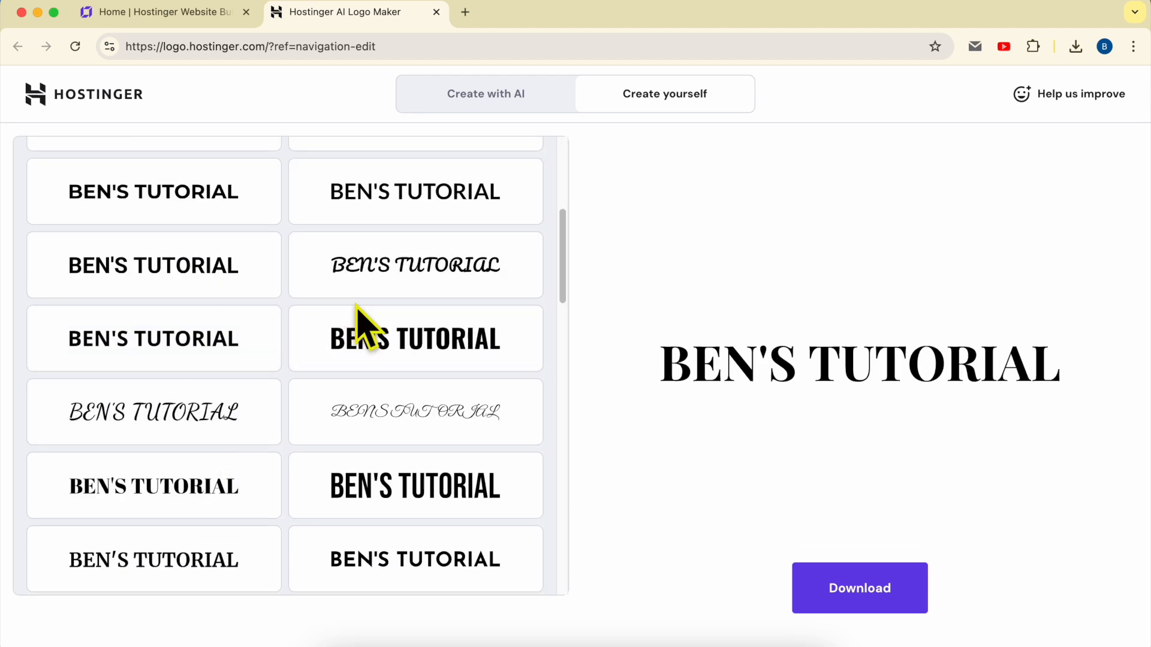
scroll(360, 462, "down", 3)
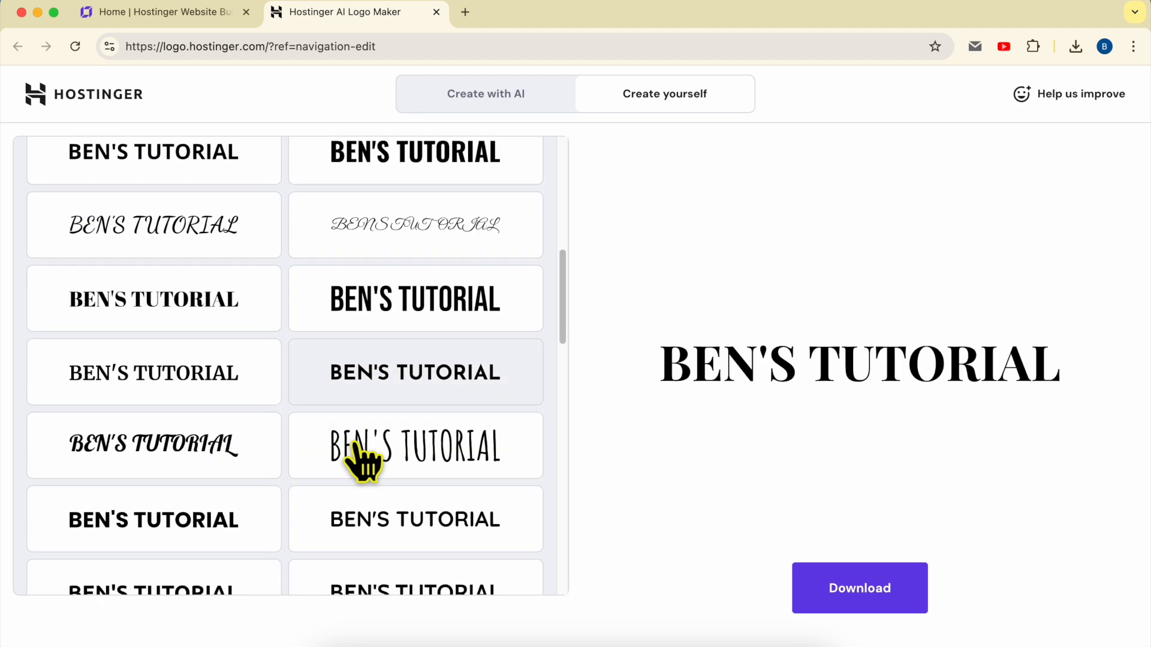
scroll(231, 466, "down", 3)
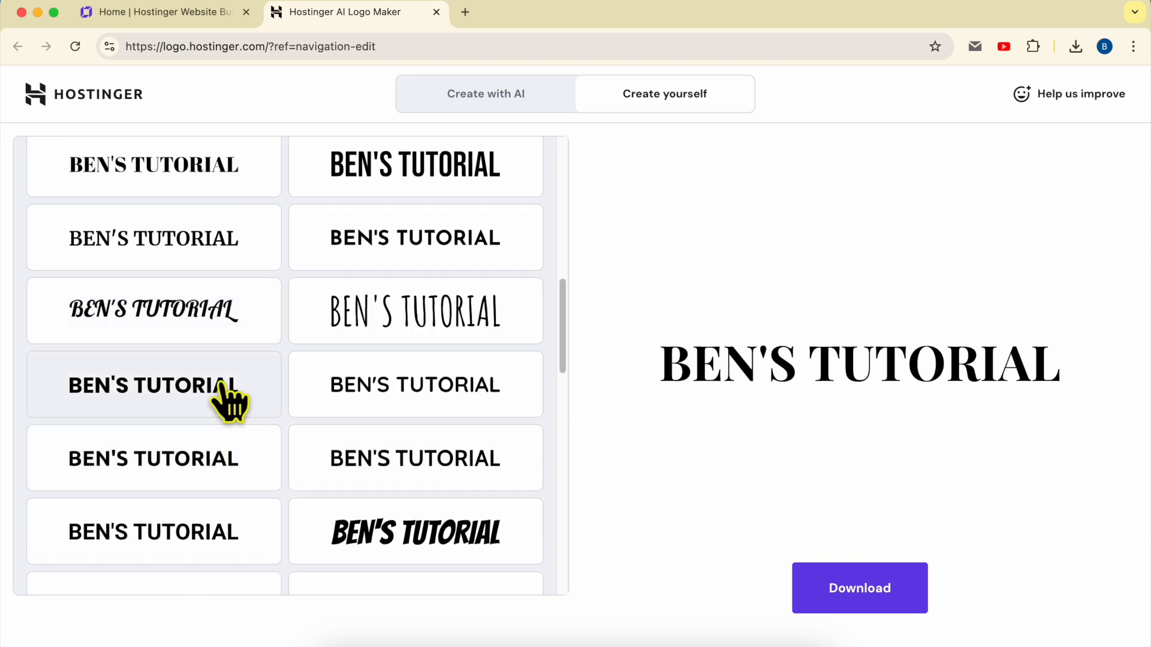
Step: Try several other recommended fonts on the logo name, finishing with Yanone Kaffeesatz
left_click(232, 405)
scroll(363, 516, "down", 5)
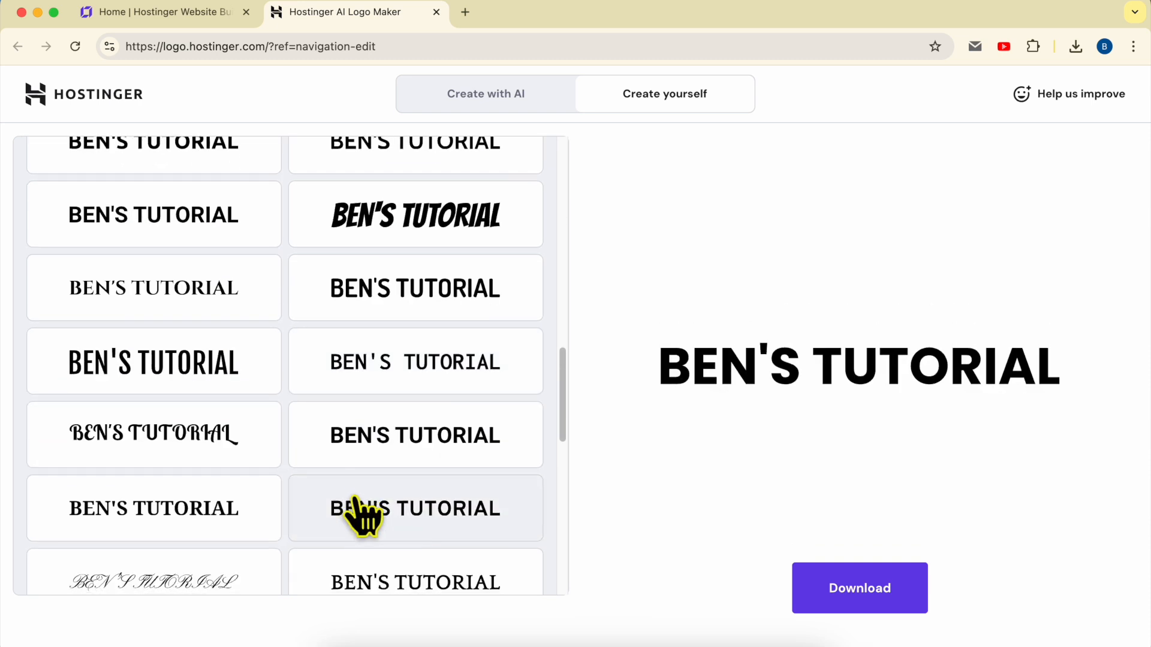
scroll(357, 504, "down", 6)
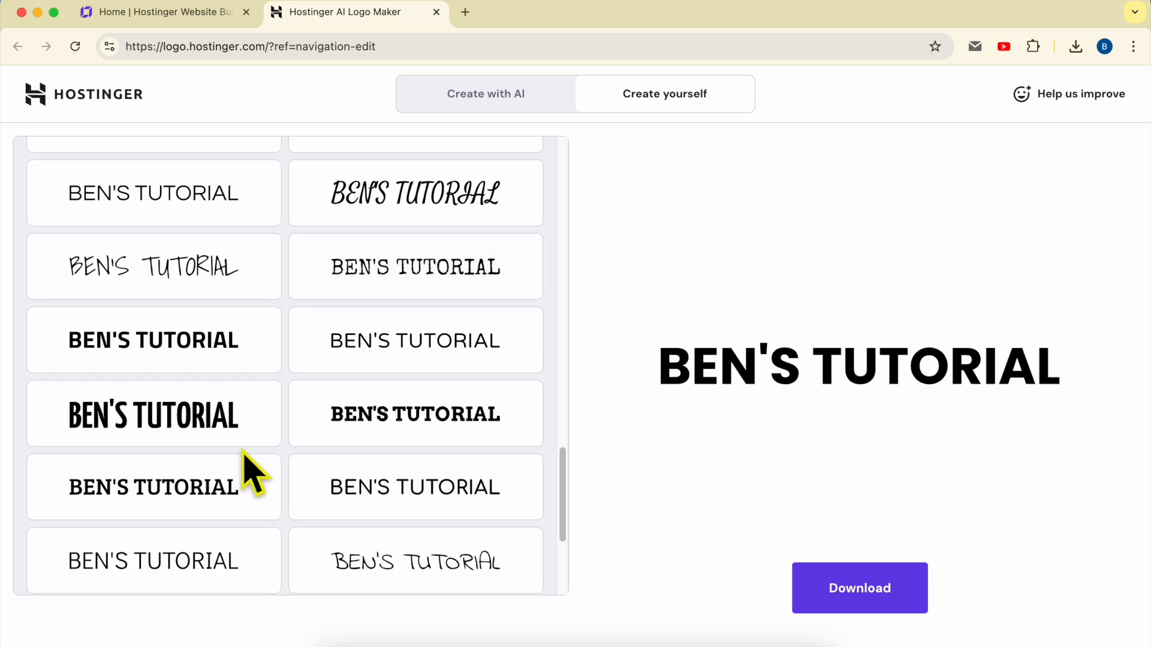
left_click(220, 426)
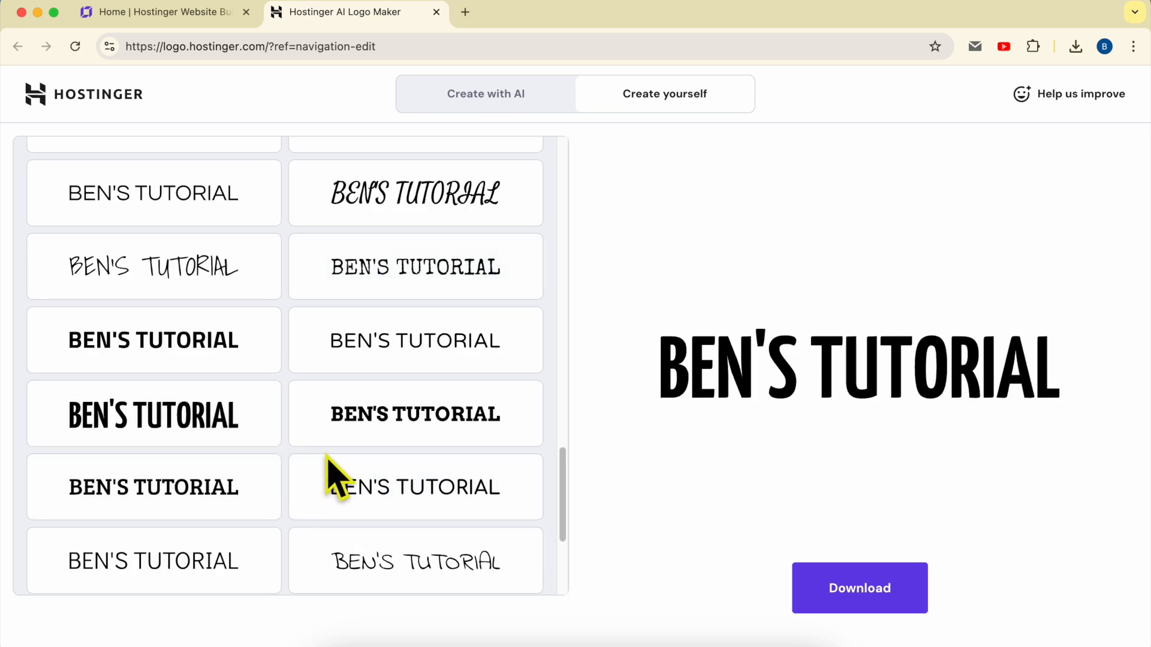
scroll(331, 473, "down", 5)
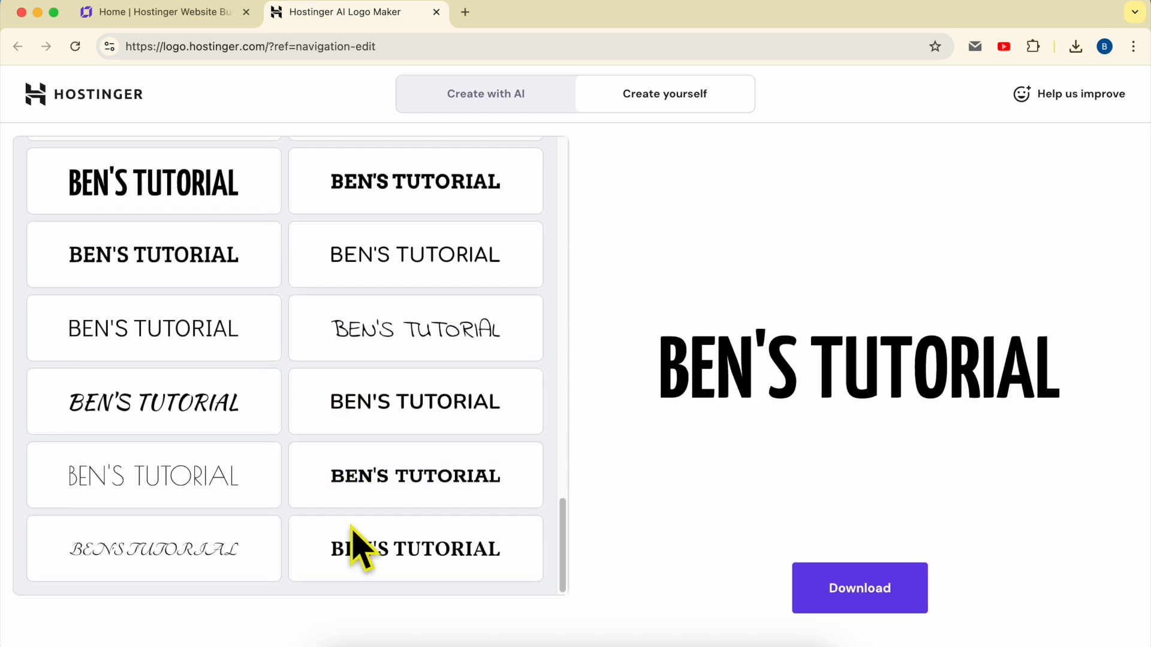
left_click(390, 551)
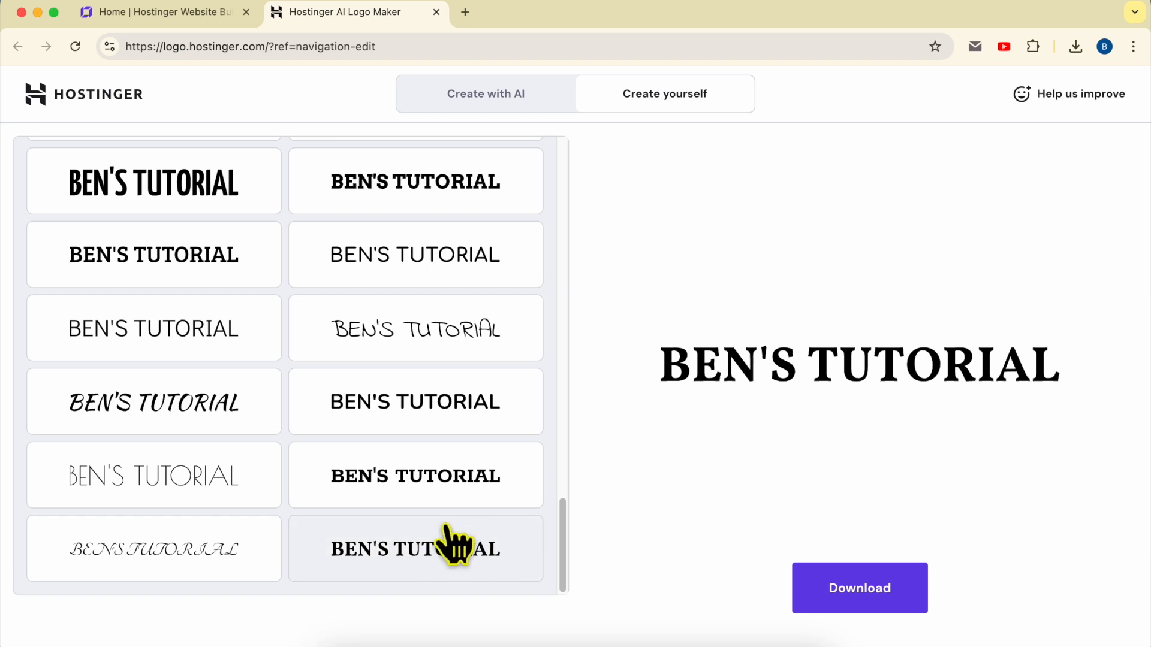
left_click(197, 198)
scroll(306, 407, "up", 10)
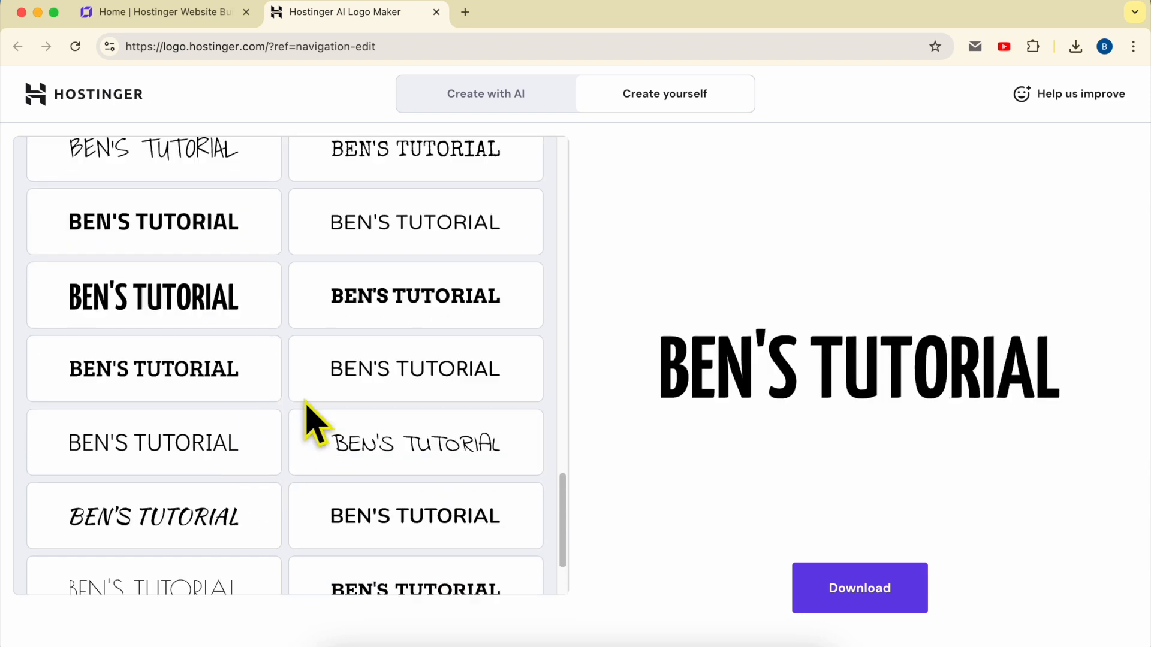
scroll(306, 429, "up", 2)
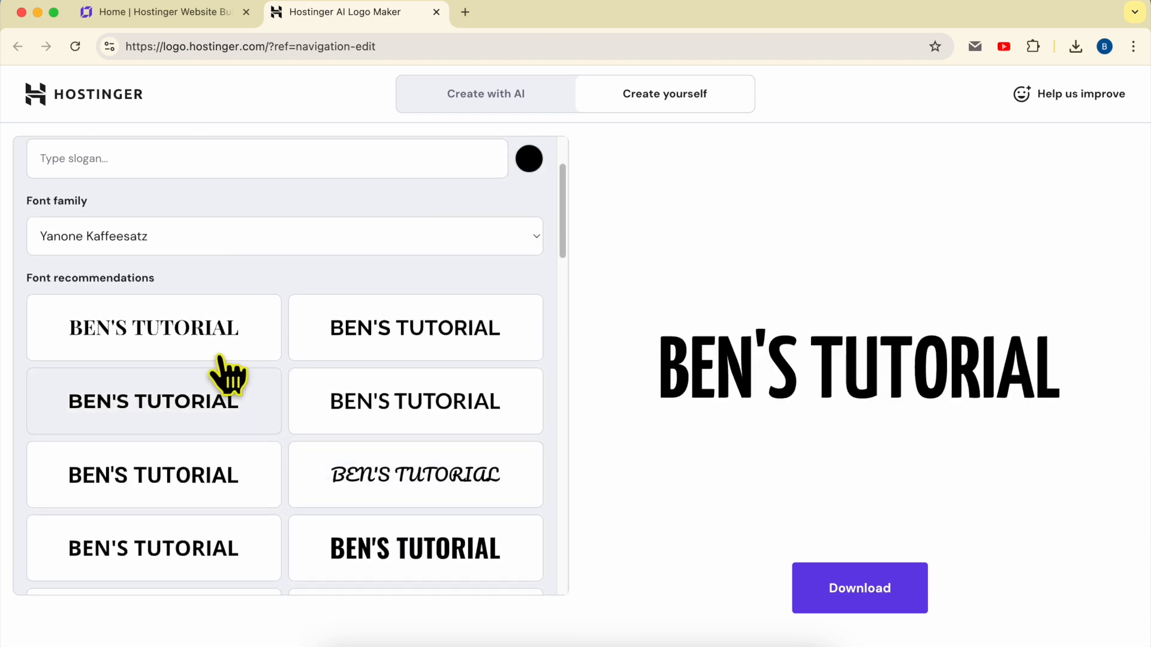
Step: Try Yeon Sung and Zen Antique as the logo's font family
left_click(159, 243)
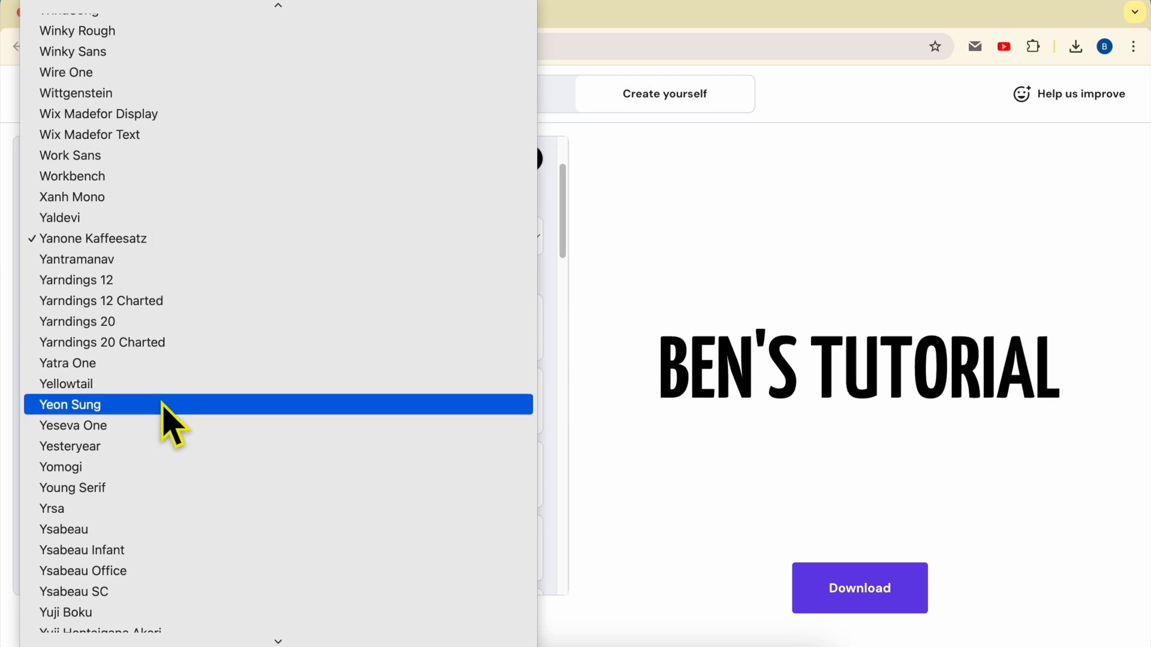
left_click(234, 405)
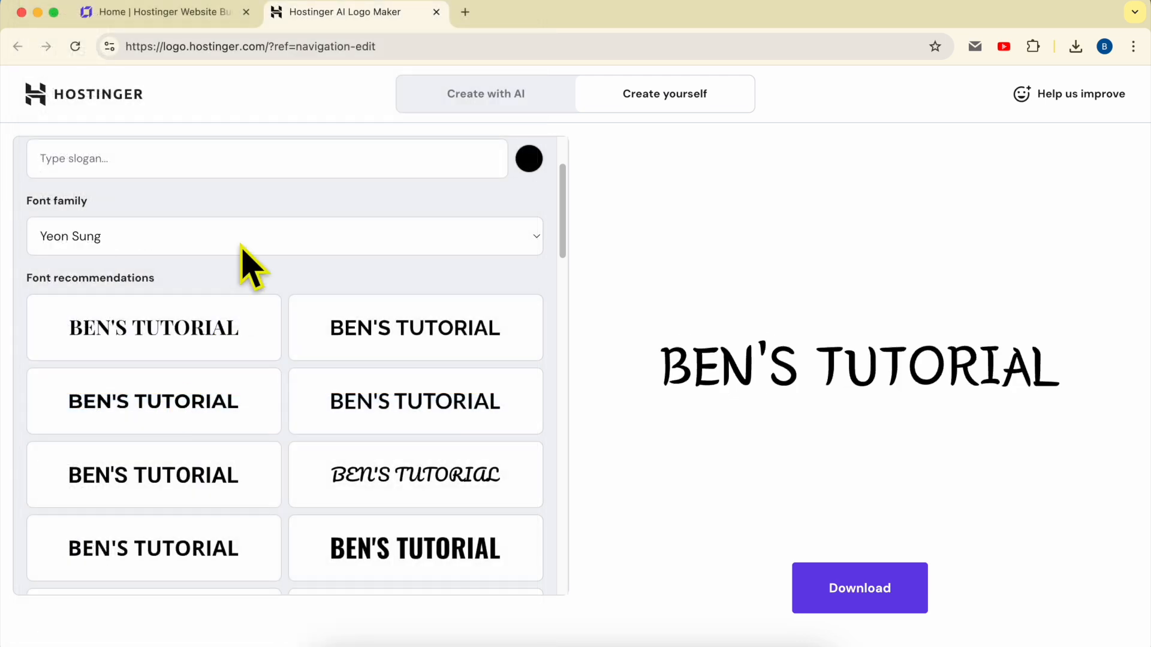
left_click(242, 246)
scroll(244, 278, "down", 3)
left_click(207, 368)
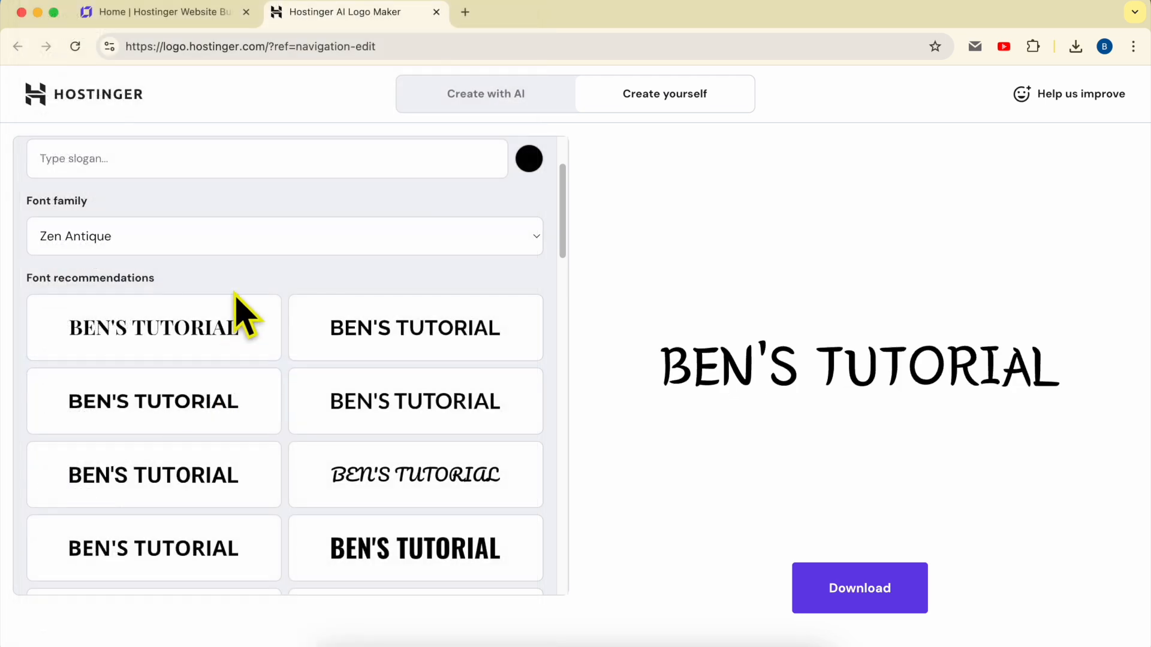
Step: Try two more font families for the logo, finishing with Sunflower
left_click(244, 239)
scroll(239, 281, "up", 10)
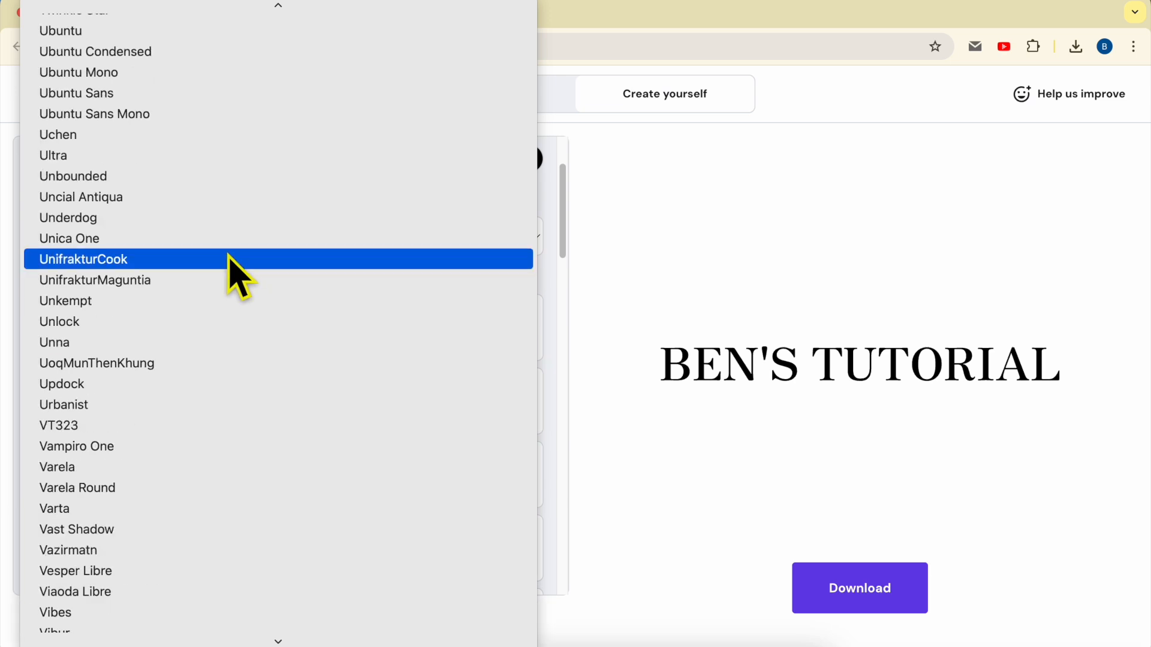
left_click(221, 134)
left_click(243, 241)
scroll(237, 198, "up", 10)
left_click(226, 154)
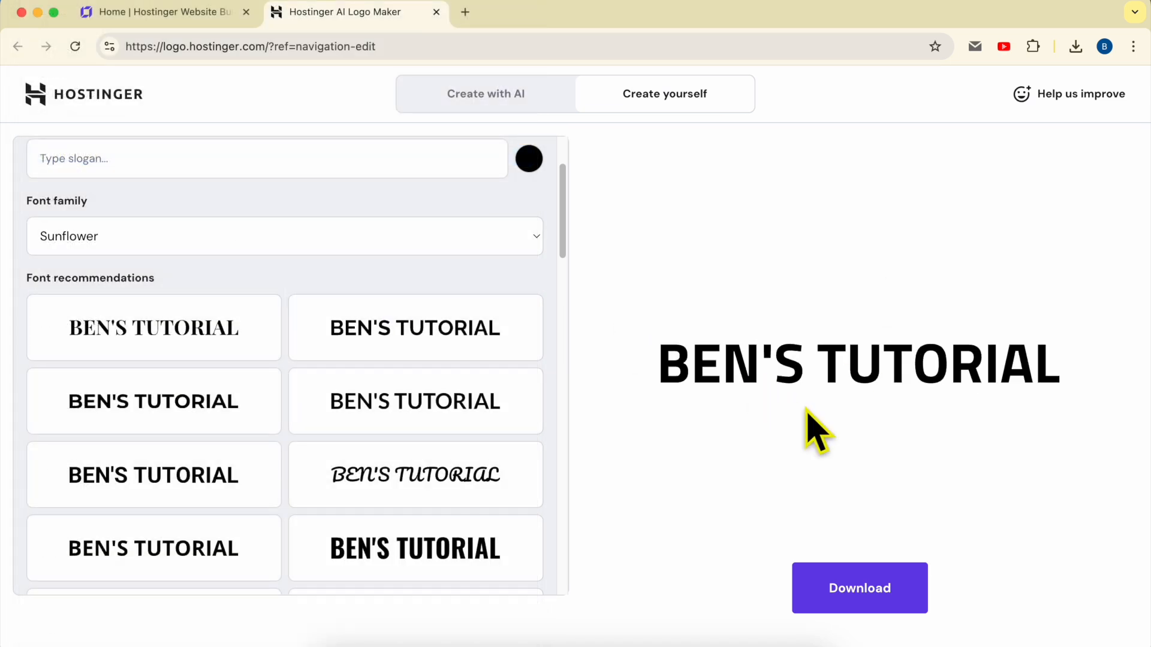
Step: Try Special Gothic Condensed One and Shafarik as the logo's font family
scroll(198, 180, "up", 10)
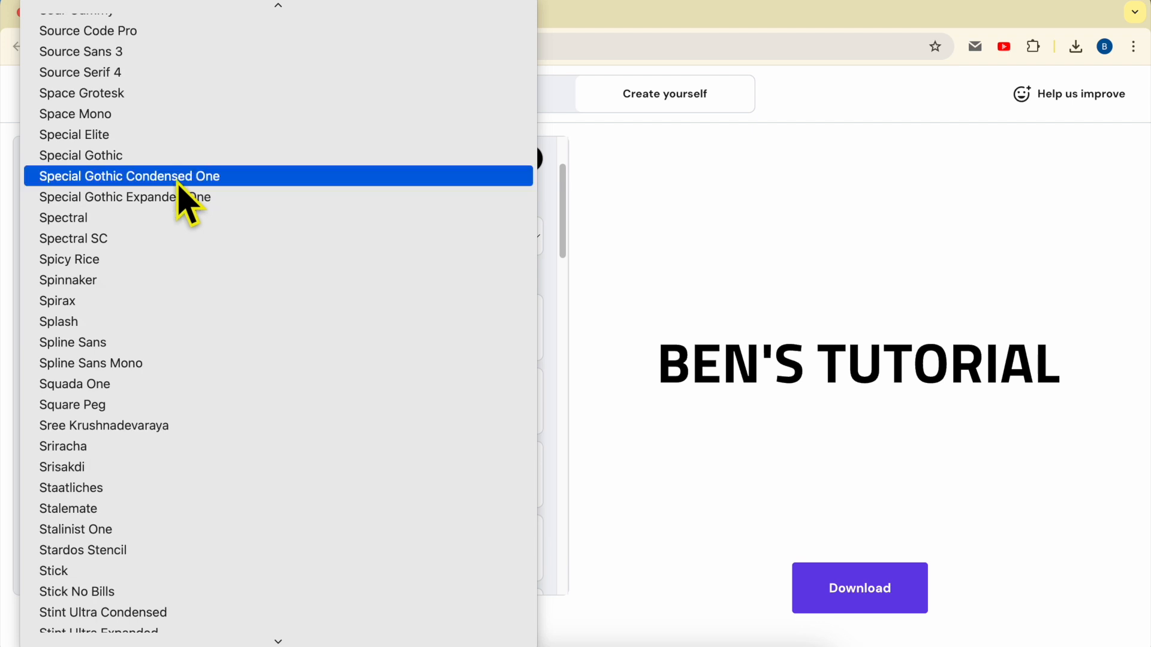
left_click(180, 175)
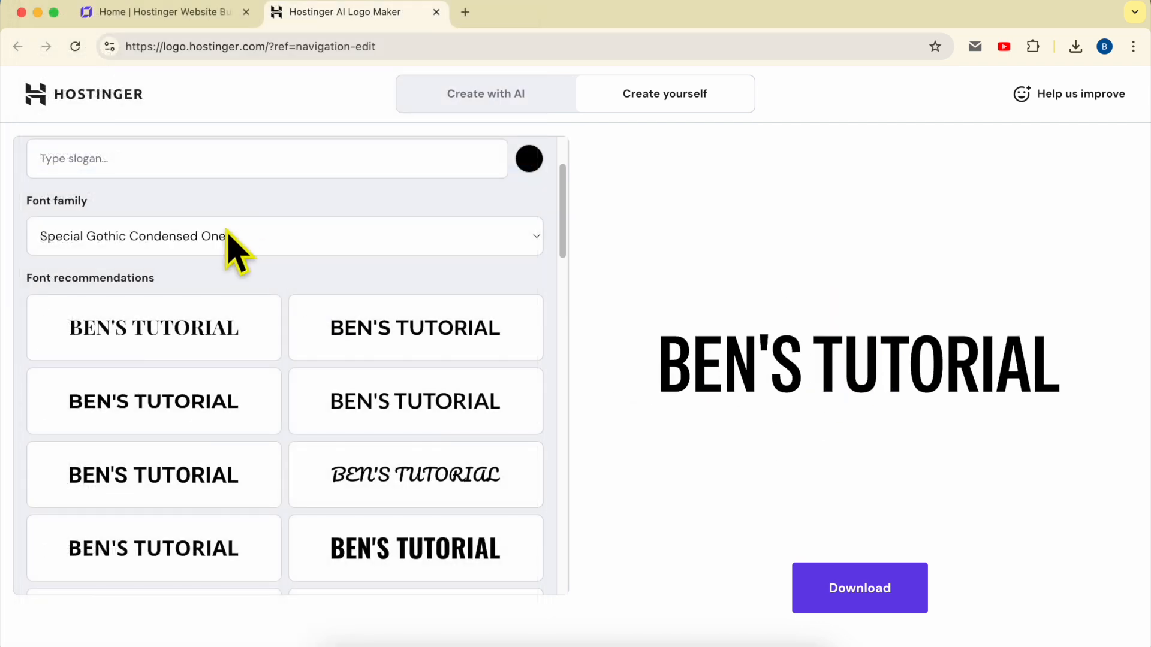
left_click(230, 246)
scroll(141, 232, "up", 5)
left_click(150, 207)
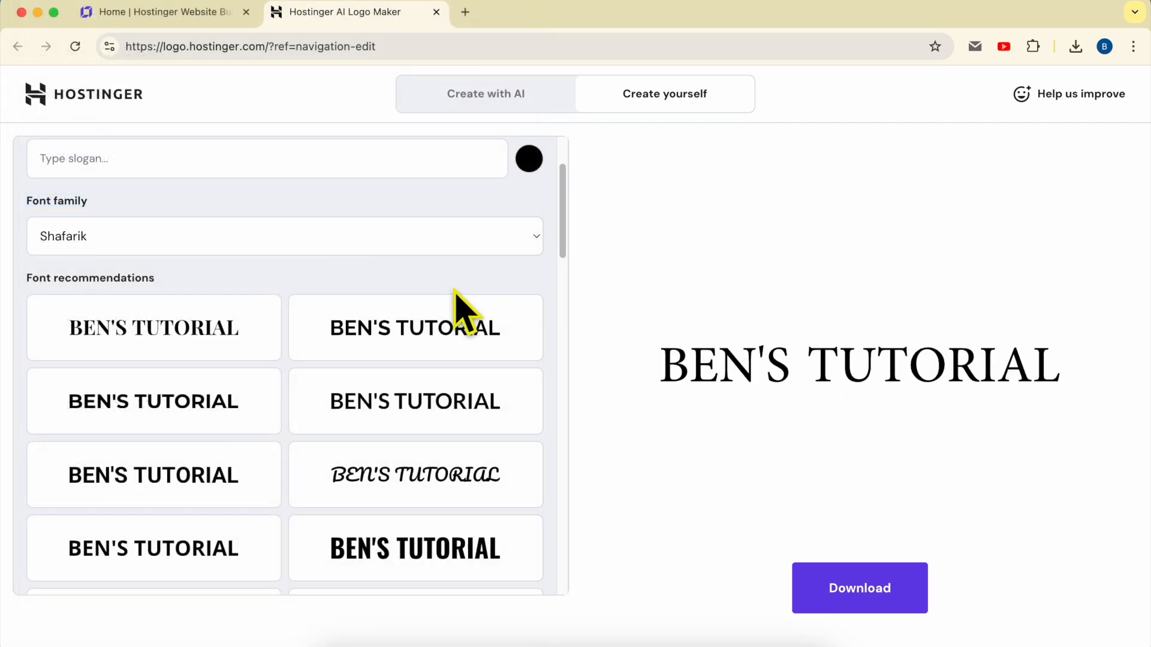
Step: Try Reenie Beanie and Plus Jakarta Sans as the logo's font family
left_click(180, 243)
scroll(150, 180, "up", 10)
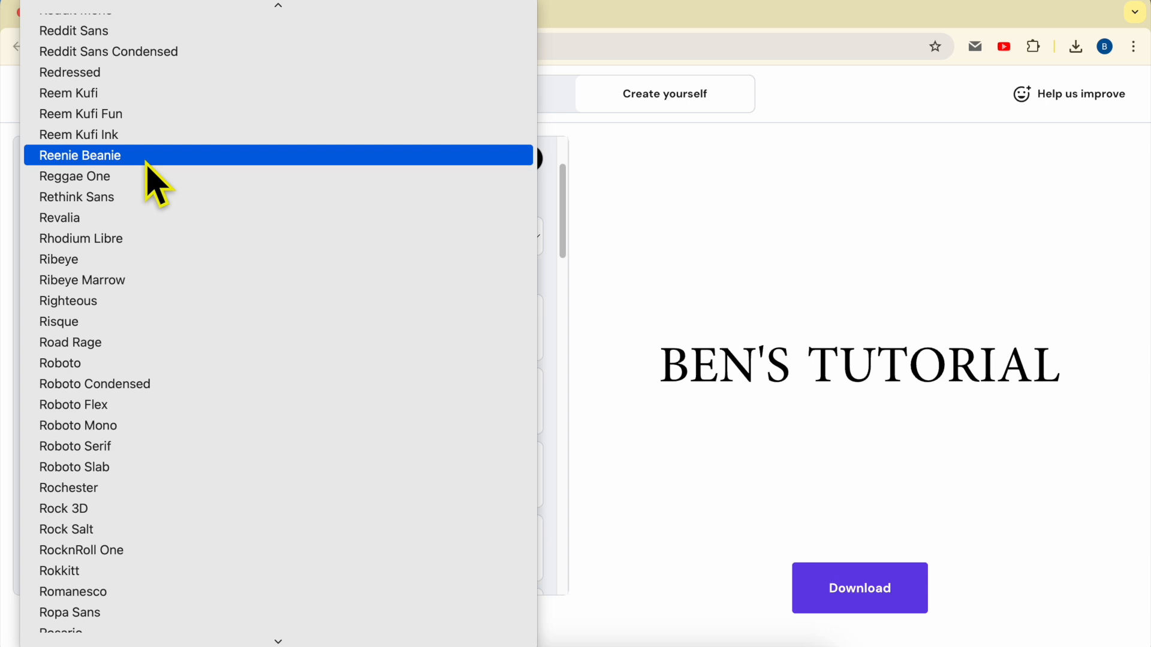
left_click(149, 180)
left_click(322, 246)
scroll(170, 246, "up", 10)
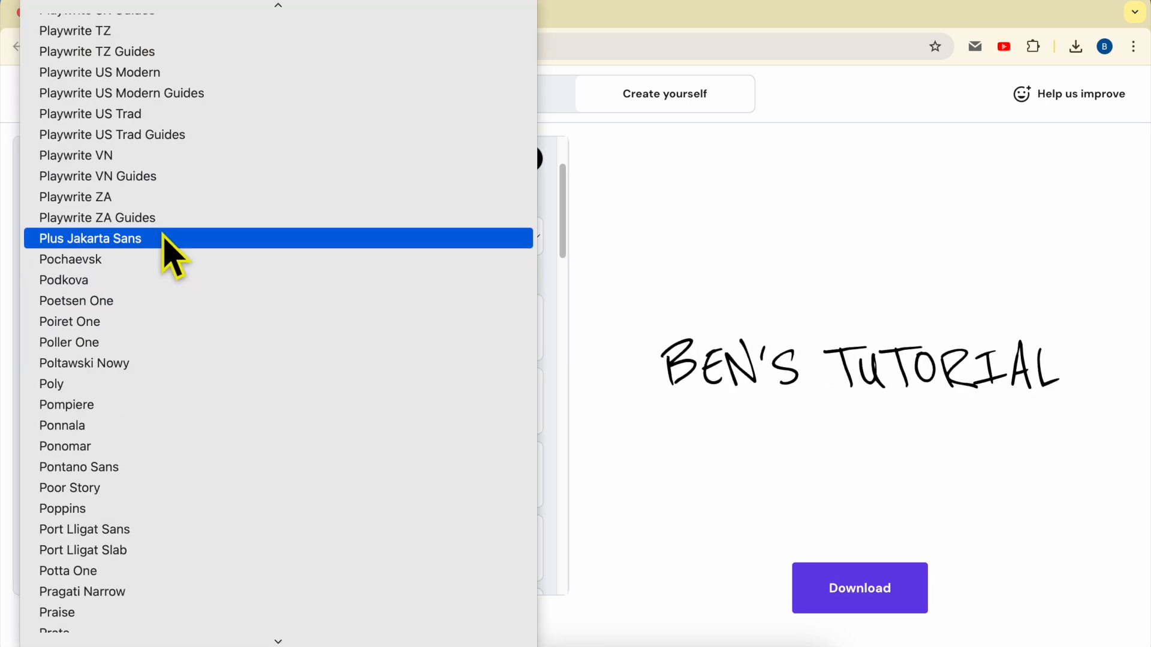
left_click(170, 246)
Step: Try Playwrite BE WAL as the logo's font family
left_click(185, 240)
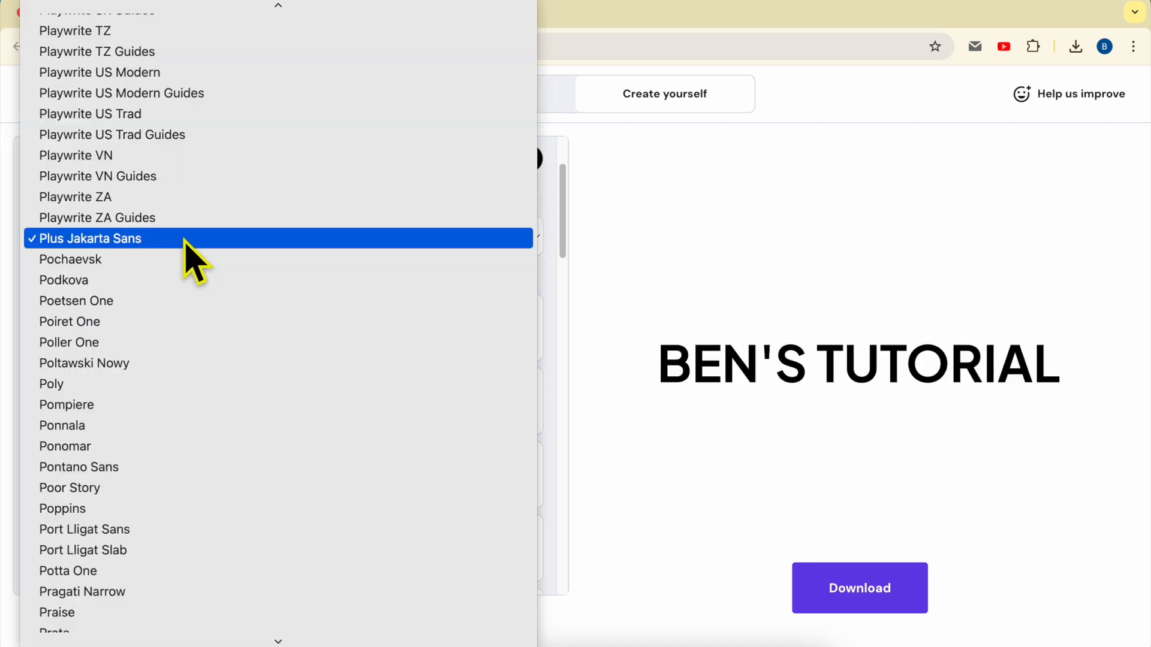
scroll(138, 296, "up", 10)
left_click(215, 198)
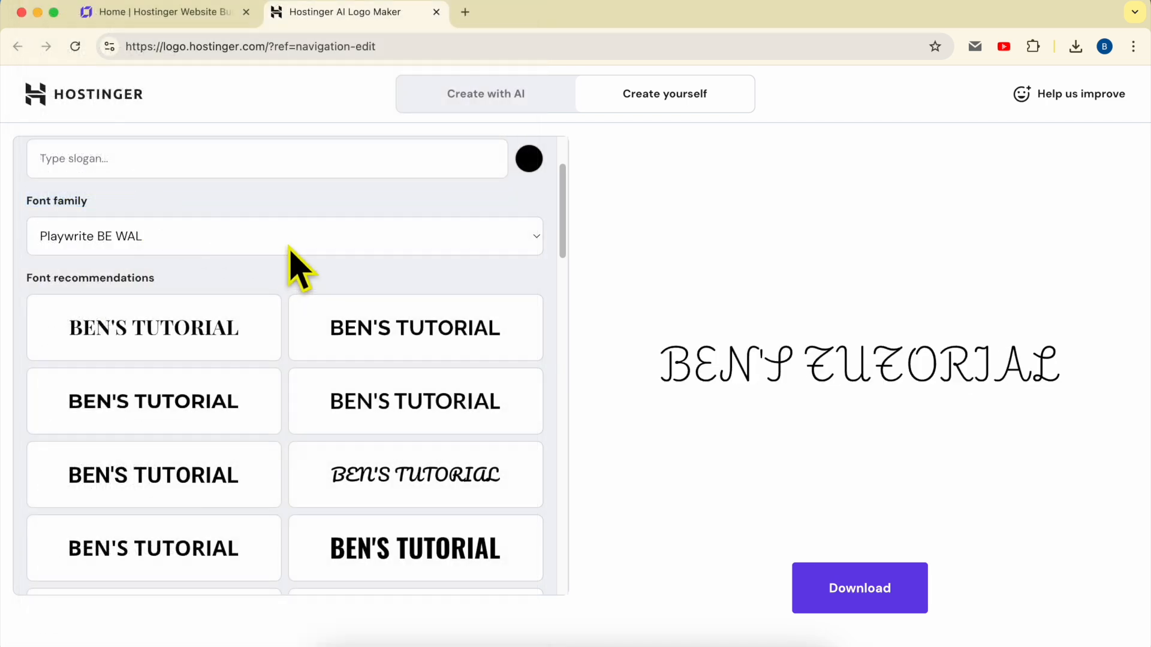
Step: Set the logo's font family to Oranienbaum and download the logo files
left_click(271, 236)
scroll(134, 258, "up", 10)
left_click(137, 149)
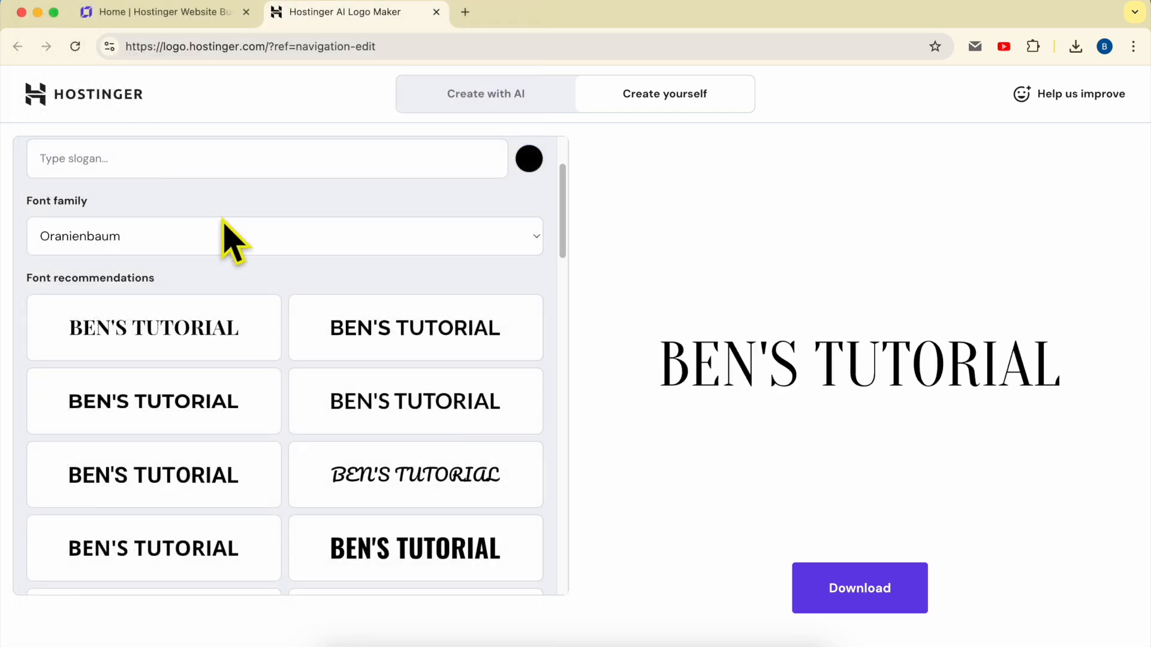
left_click(866, 594)
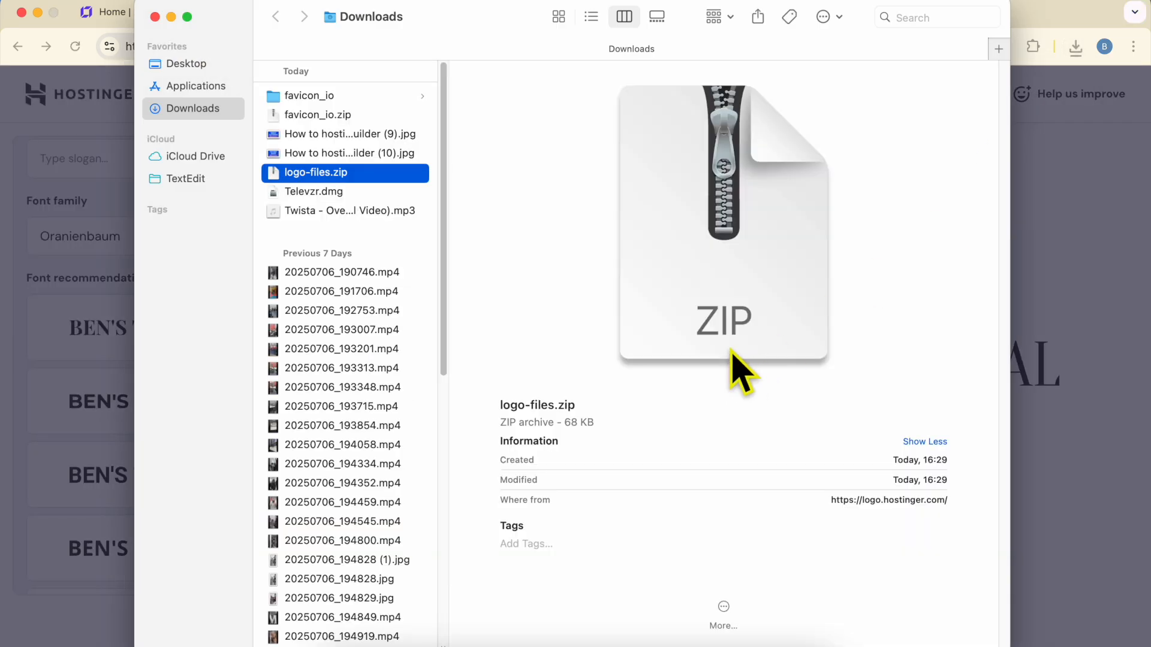
Step: Extract logo-files.zip in the Downloads folder and preview favicon-32x32.png and logo.png
double_click(390, 175)
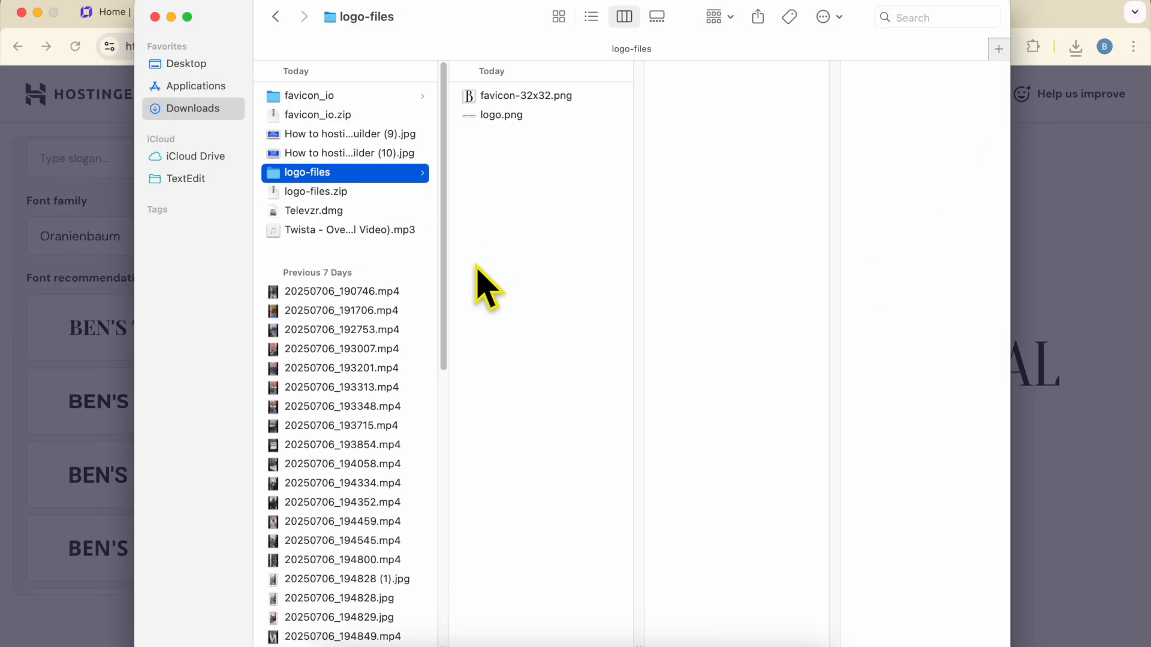
left_click(516, 97)
left_click(504, 115)
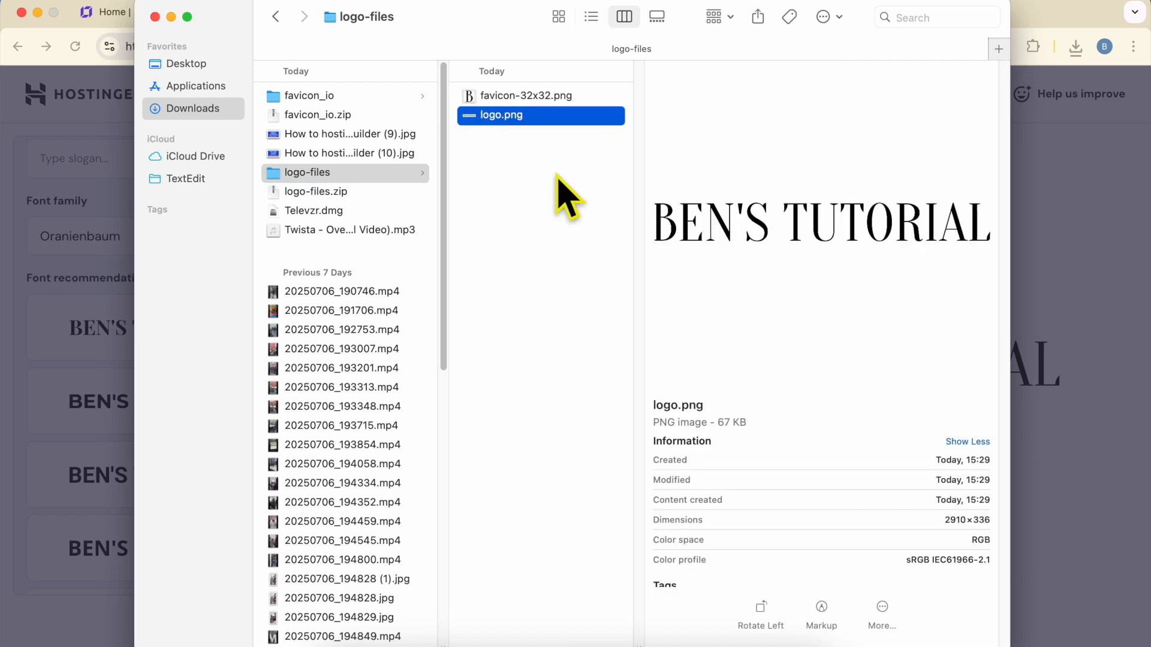
Step: Switch back to the website builder and open the settings of the jellyfish image in the footer
left_click(90, 200)
left_click(175, 17)
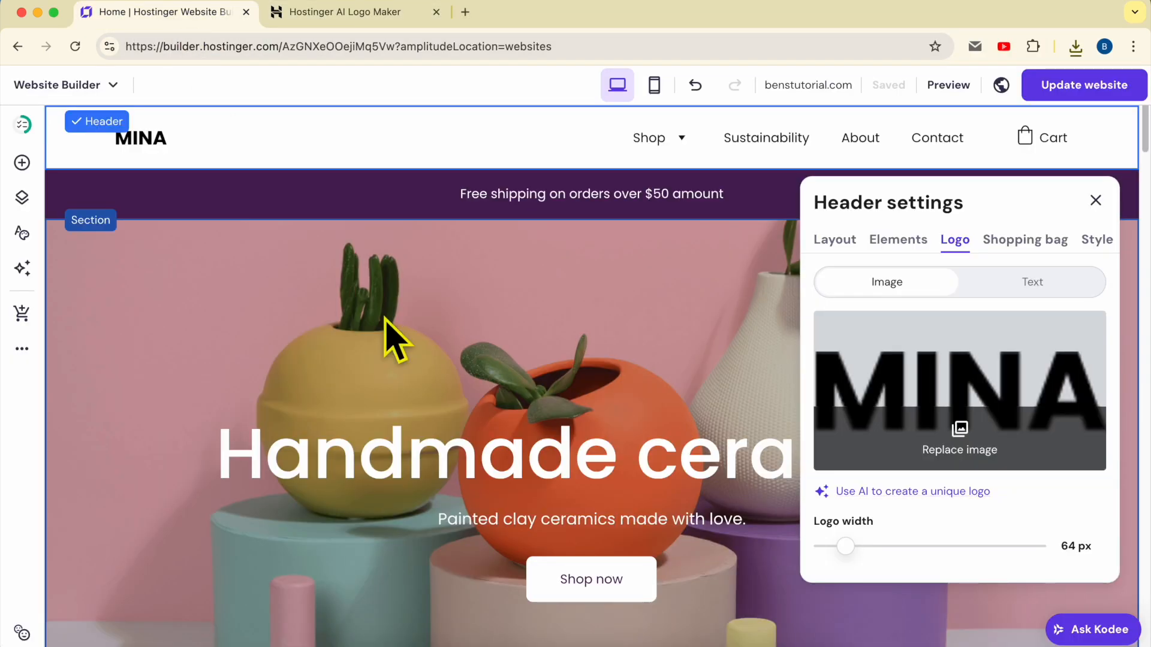
scroll(539, 380, "down", 15)
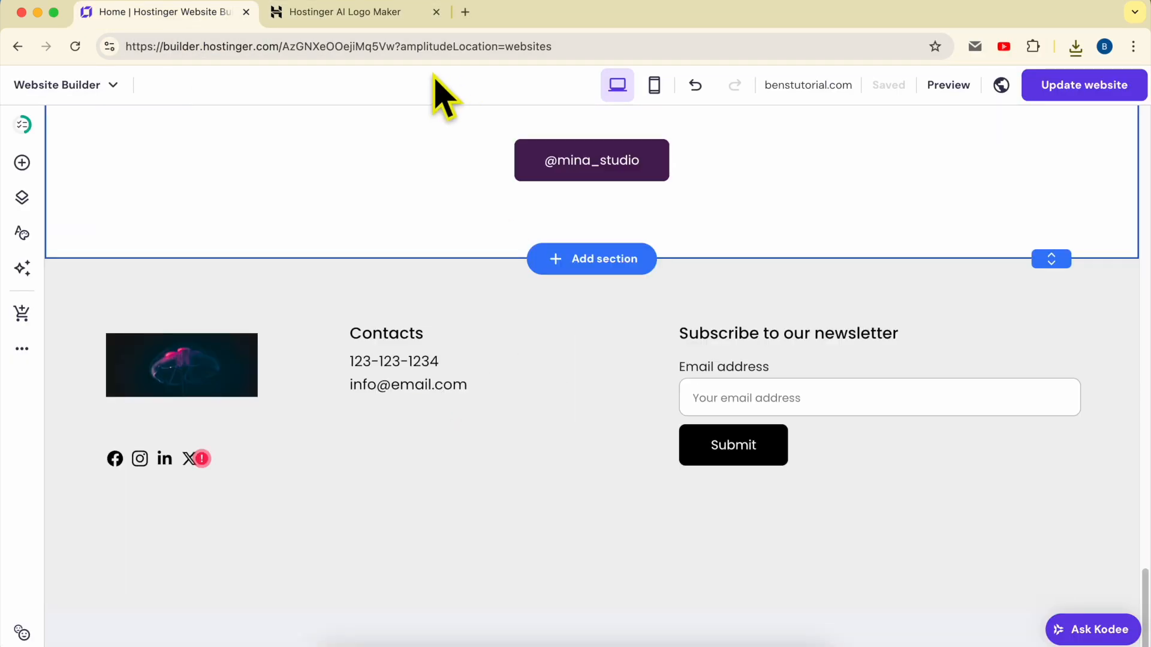
left_click(598, 398)
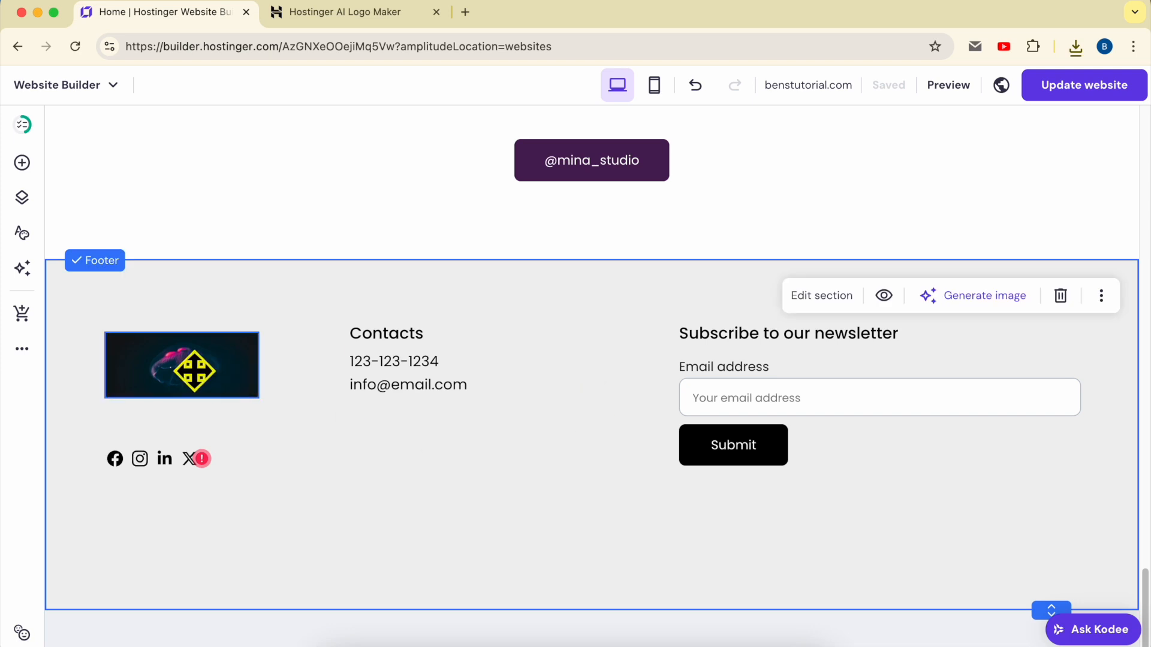
left_click(180, 364)
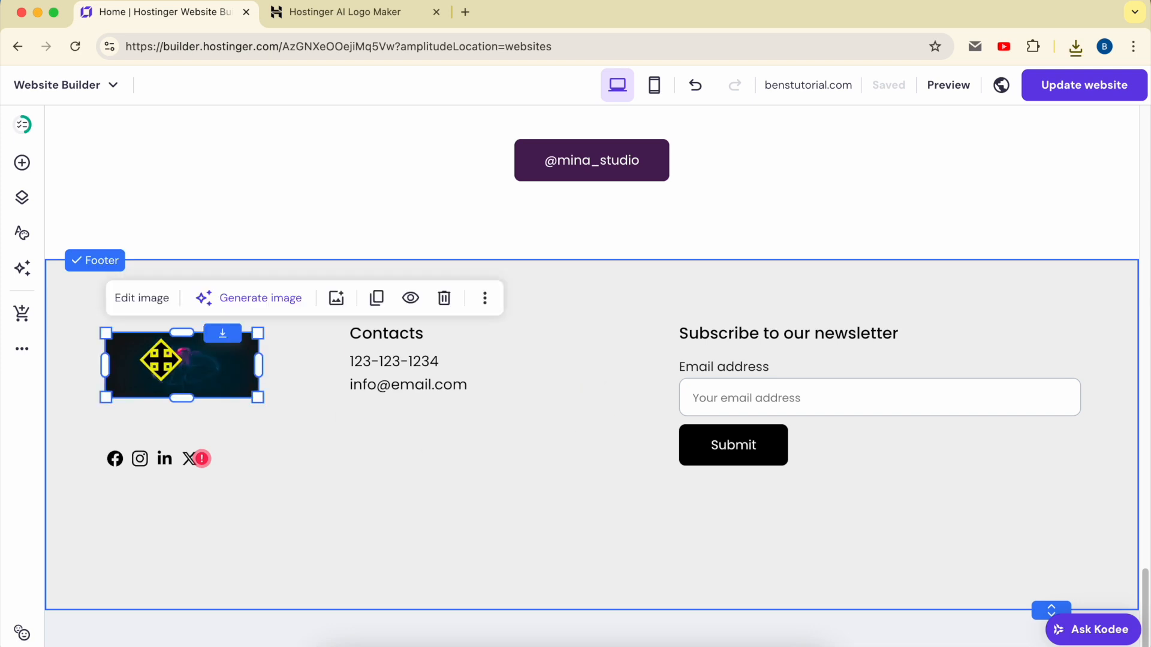
left_click(155, 307)
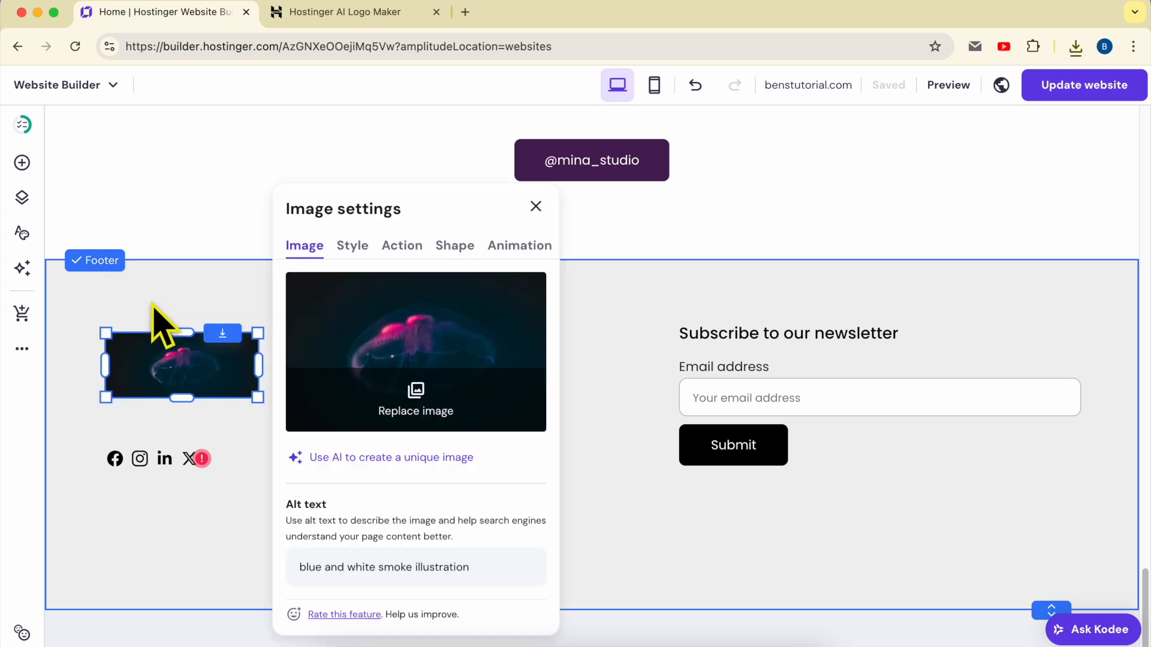
Step: Replace the footer's jellyfish image with logo.png, uploaded from the logo-files folder in Downloads to the media library
left_click(435, 410)
left_click(983, 179)
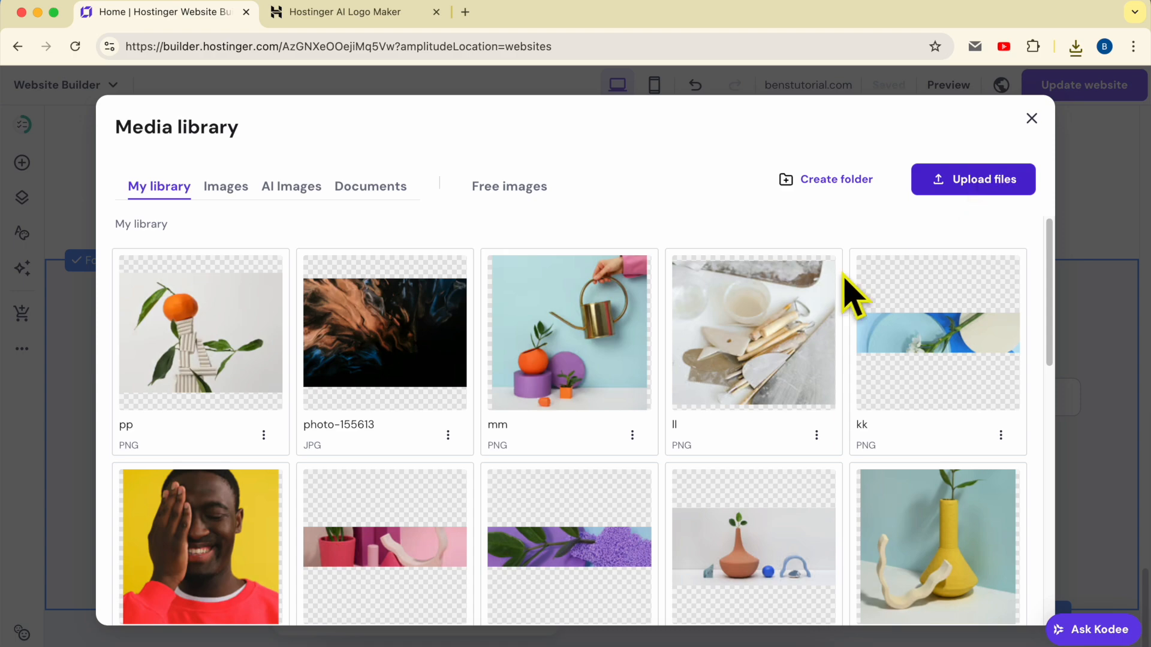
left_click(324, 218)
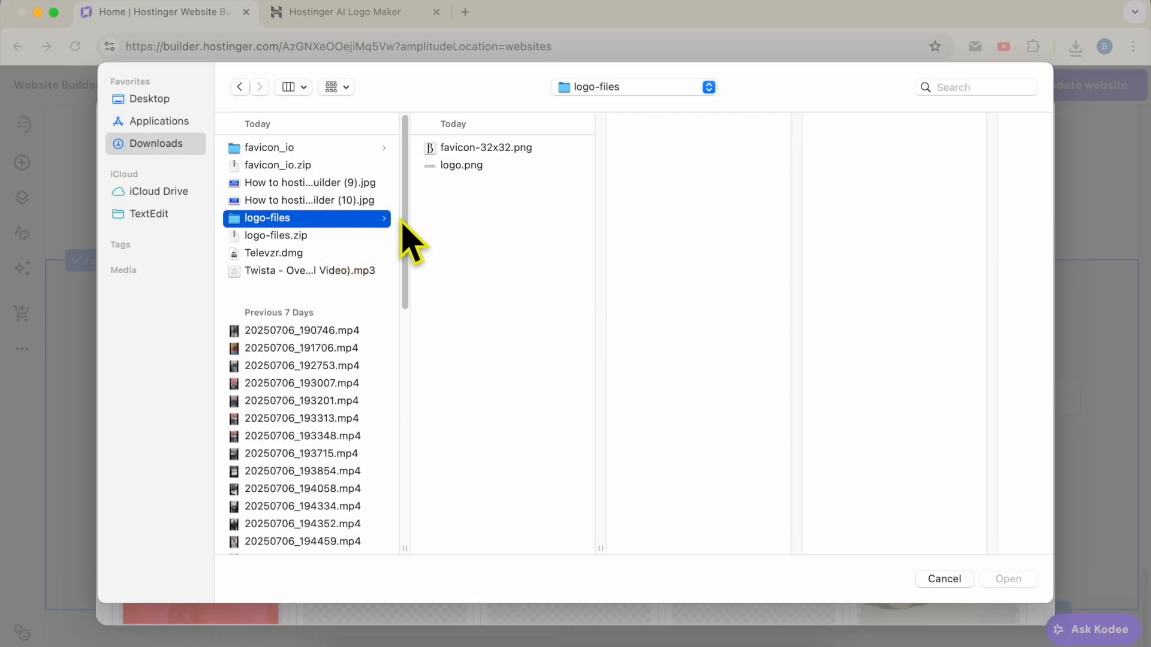
left_click(498, 165)
double_click(511, 167)
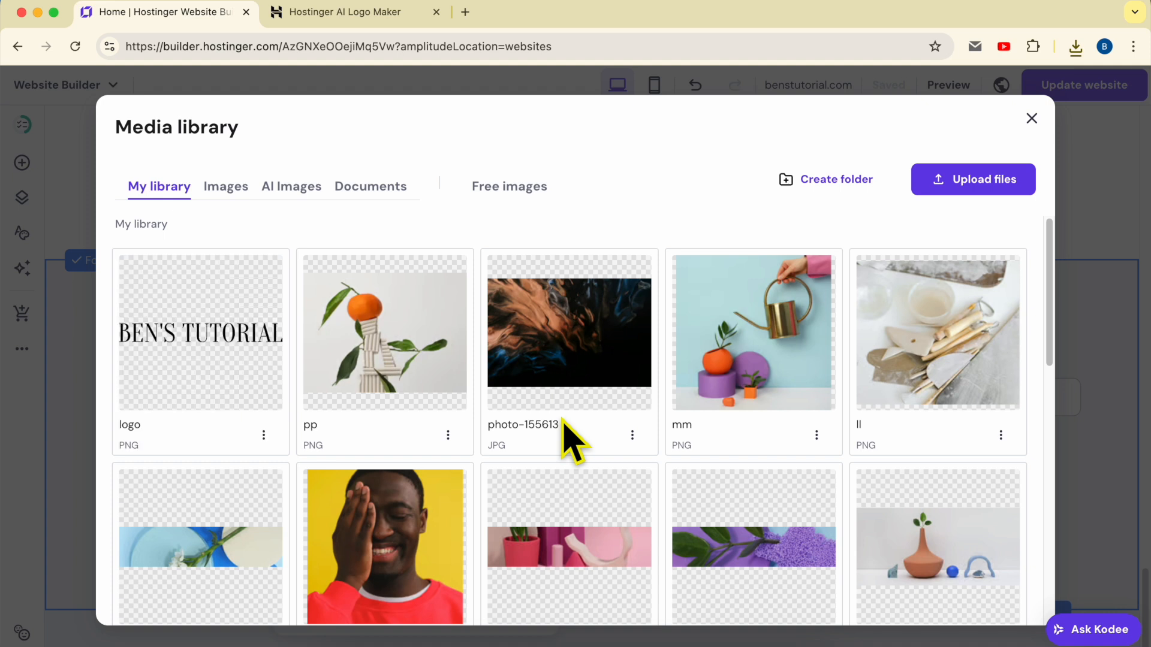
mouse_move(216, 337)
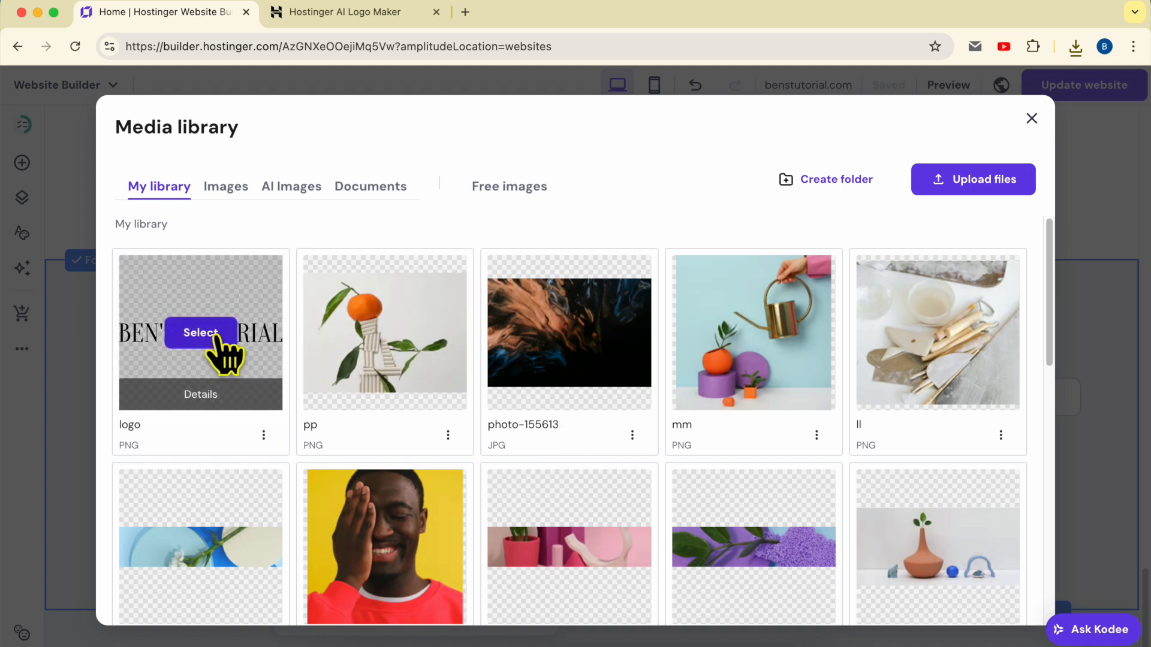
left_click(216, 346)
left_click(227, 299)
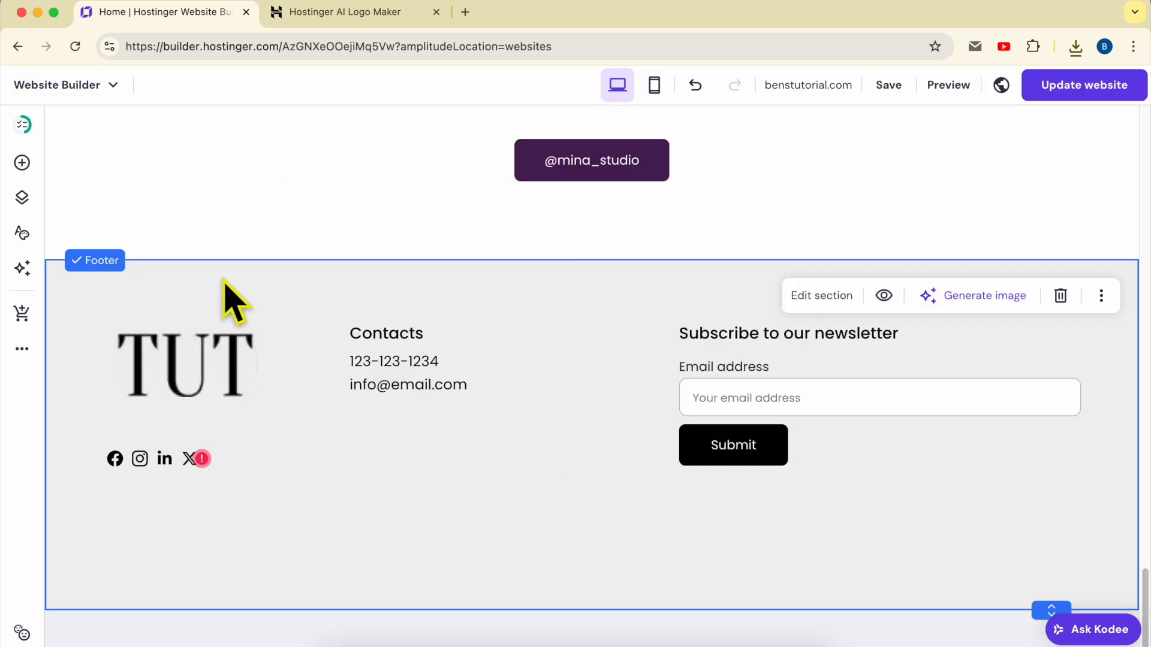
Step: Enlarge the footer logo slightly and reset its image proportions so the whole wordmark fits its frame
left_click(216, 347)
left_click_drag(253, 404, 277, 406)
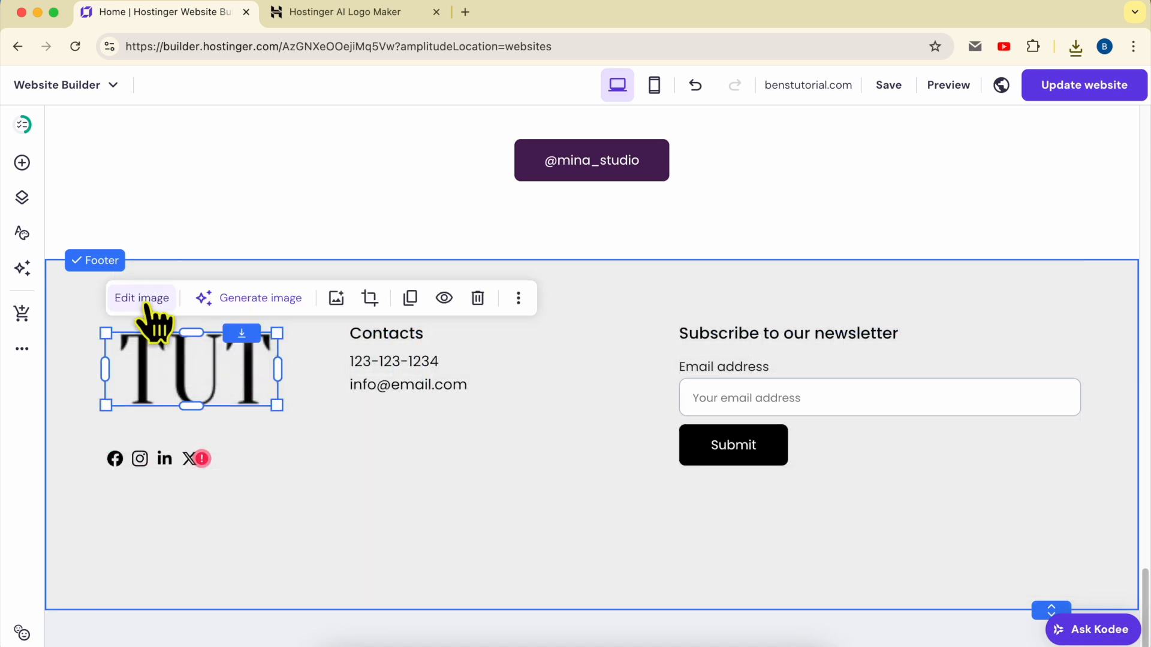
left_click(144, 298)
left_click(456, 391)
left_click(213, 341)
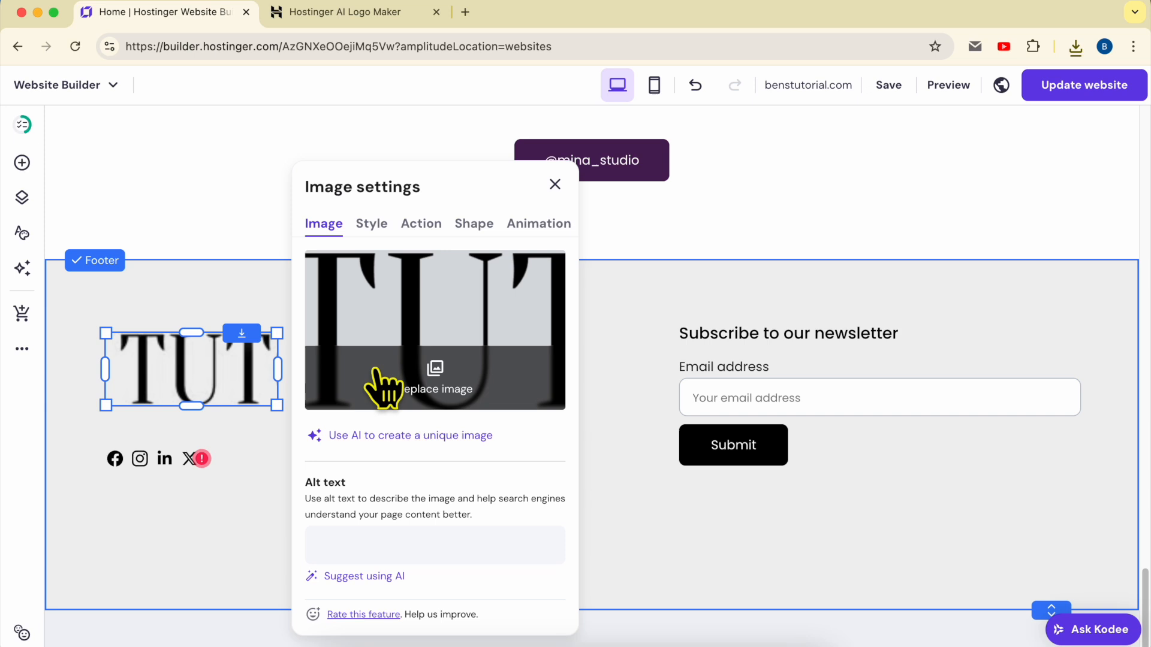
left_click(384, 225)
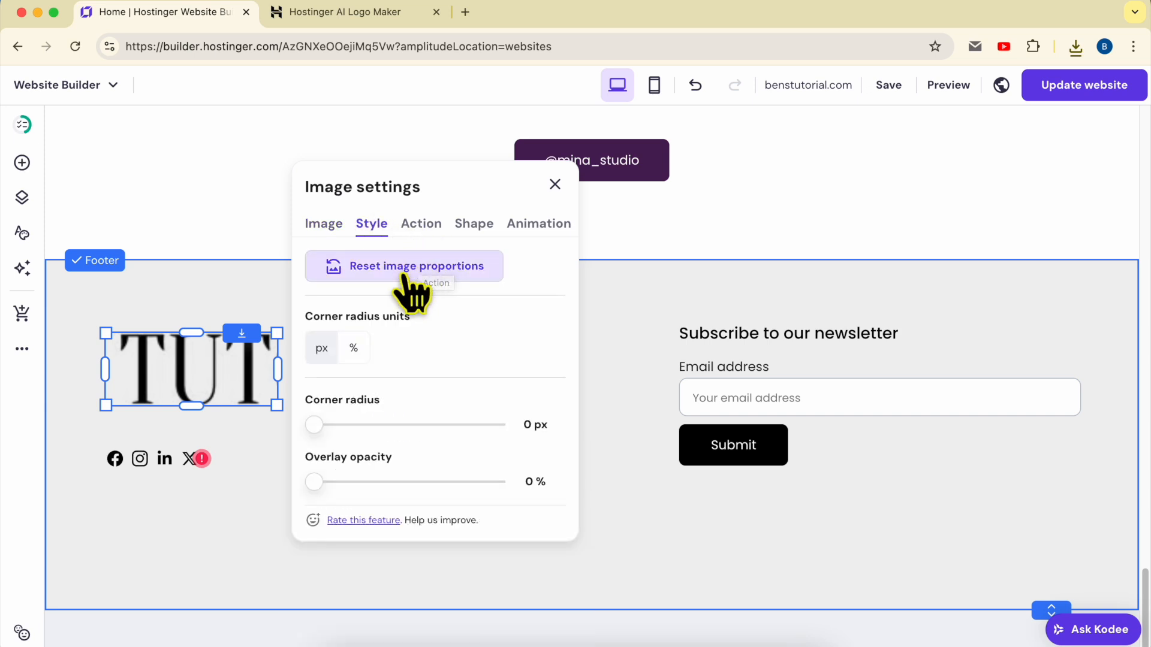
left_click(418, 268)
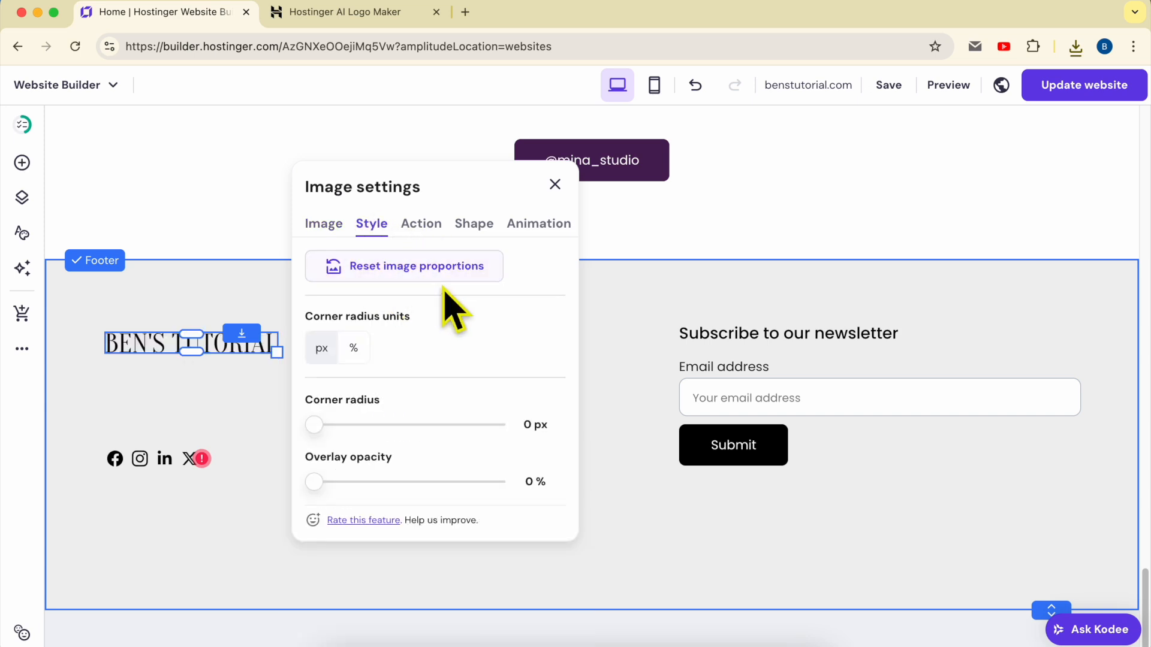
left_click(338, 227)
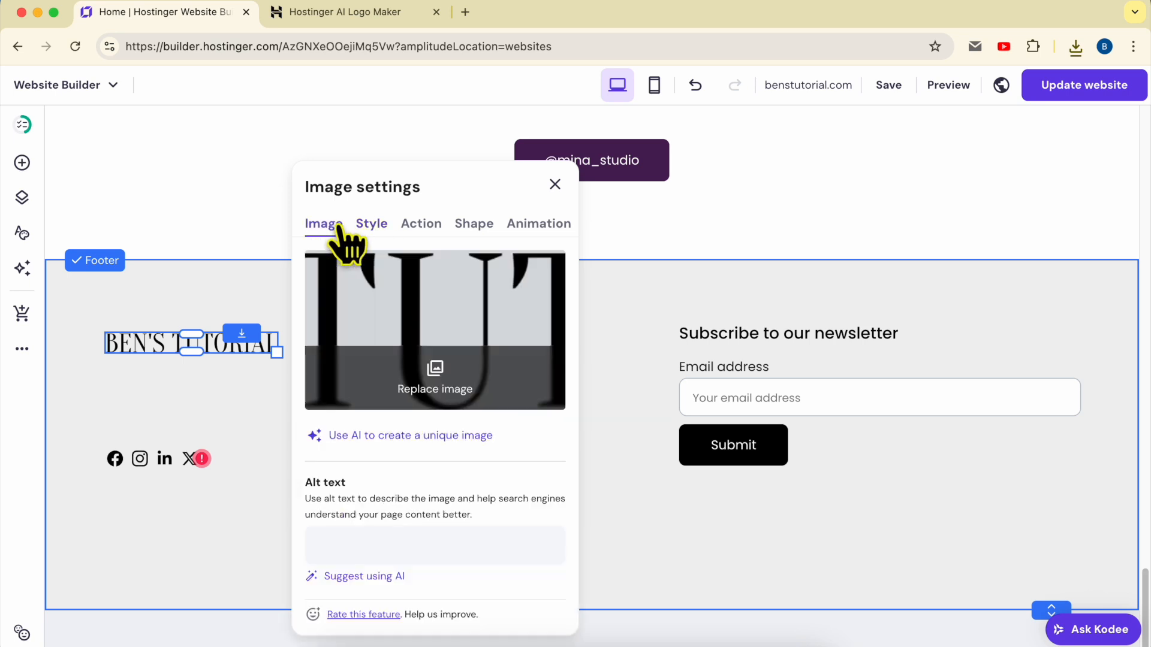
left_click(376, 225)
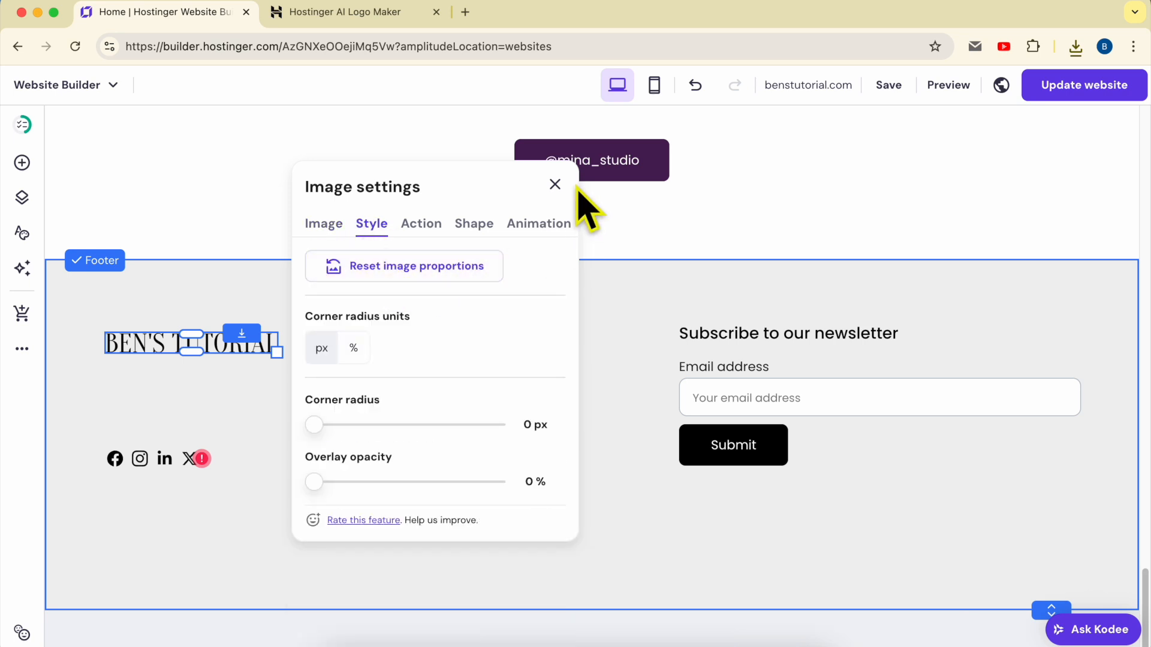
left_click(555, 185)
Step: Align the footer logo with the Contacts heading and move the social icons up to just beneath the logo
left_click(293, 387)
left_click(224, 343)
mouse_move(223, 343)
left_mouse_down()
mouse_move(210, 385)
mouse_move(212, 341)
left_mouse_up()
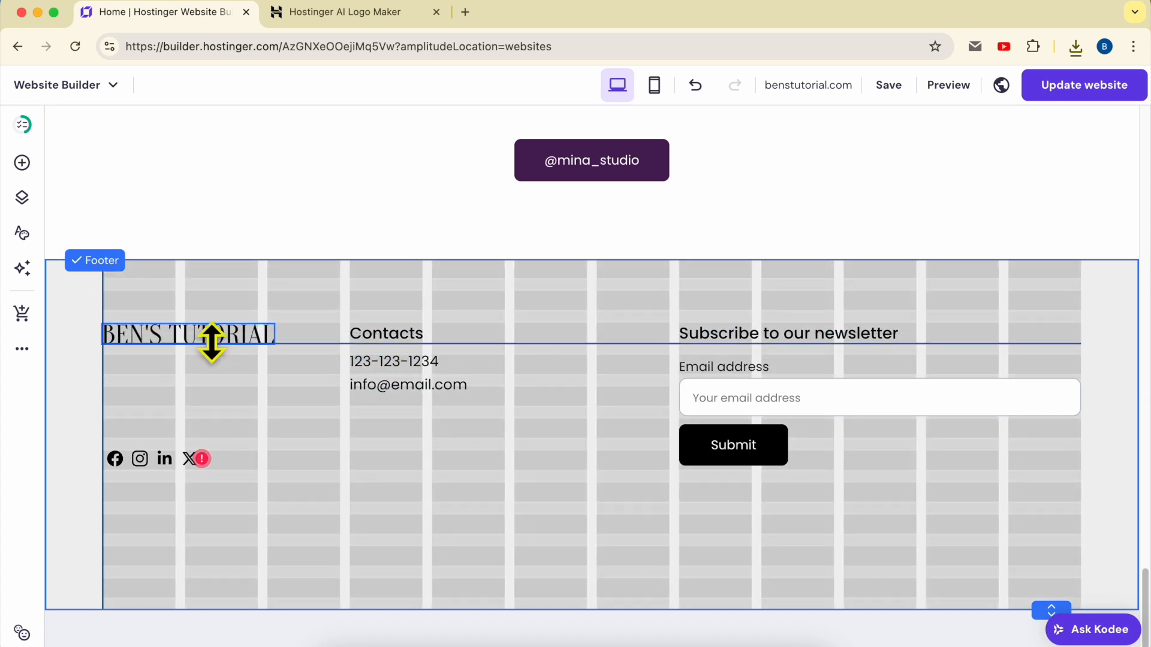
left_click(225, 477)
left_click_drag(188, 461, 173, 386)
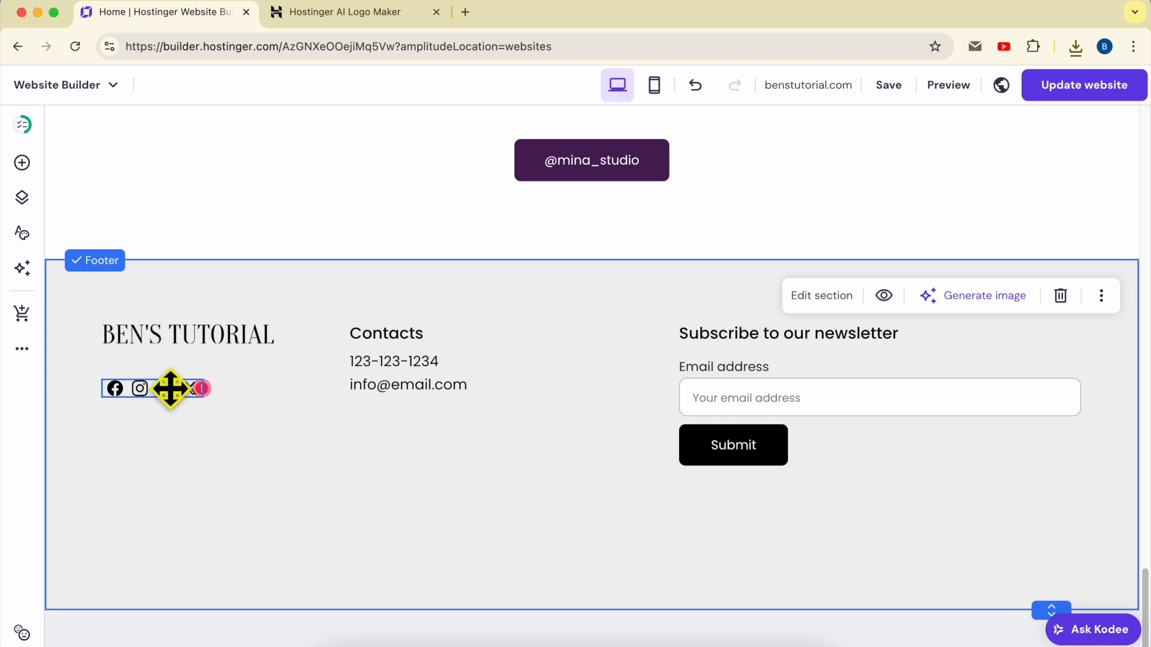
left_click(171, 389)
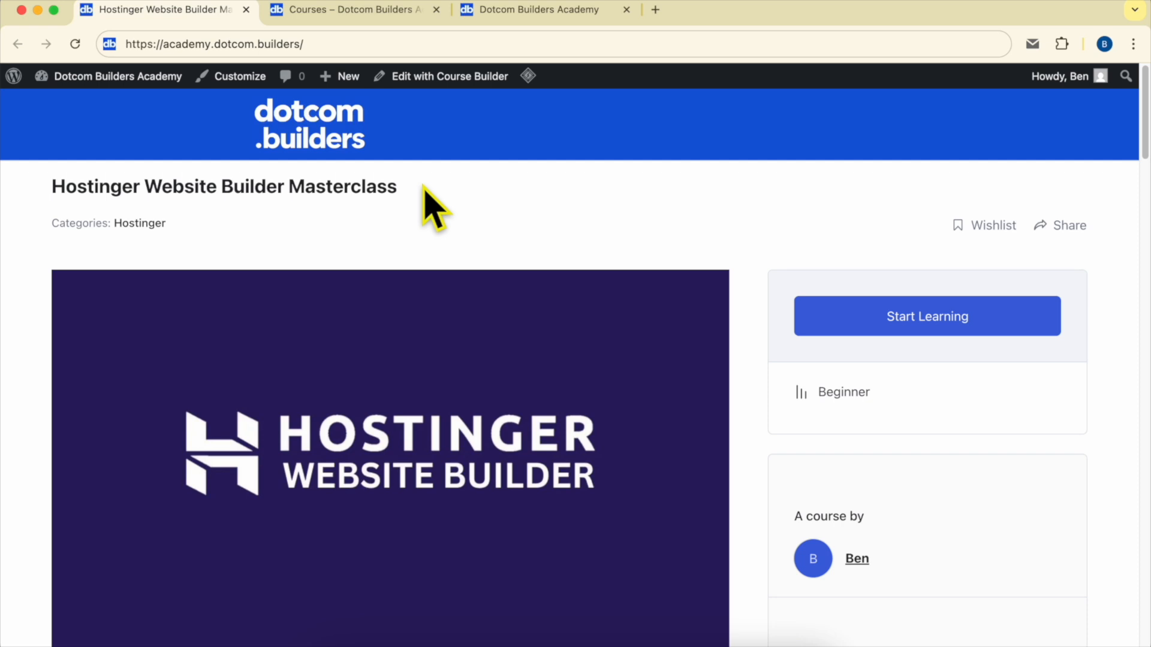
Step: Examine the course content of the Hostinger Website Builder Masterclass on Dotcom Builders Academy, expanding the Editing Page Content section
scroll(424, 198, "down", 15)
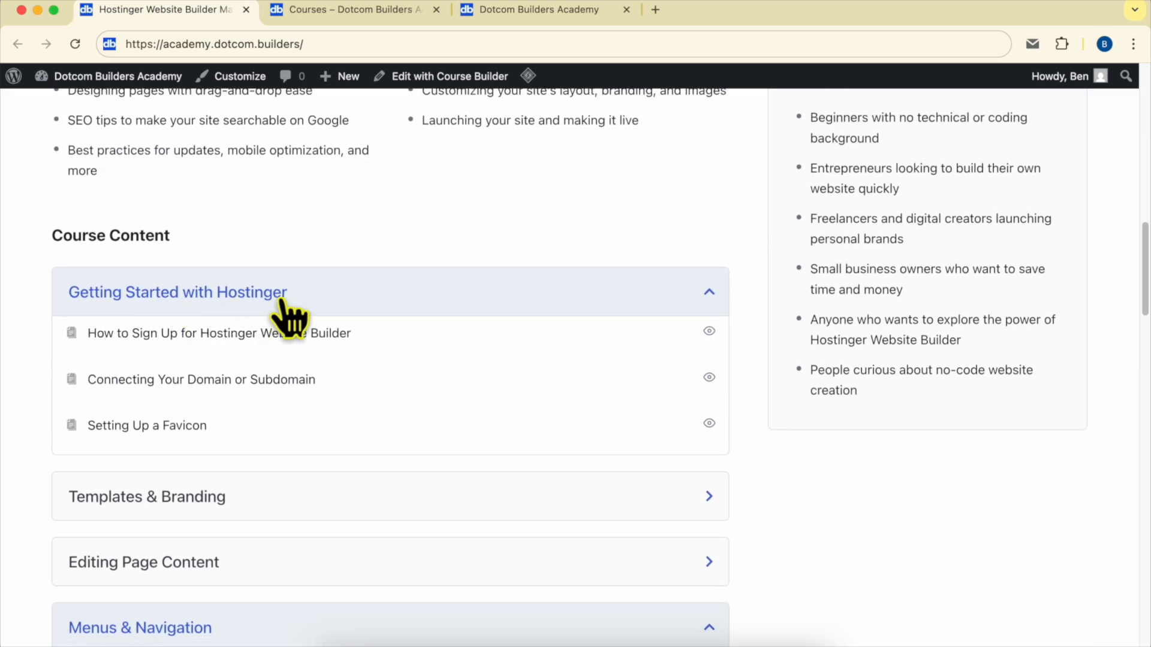
scroll(281, 303, "down", 4)
scroll(180, 329, "down", 2)
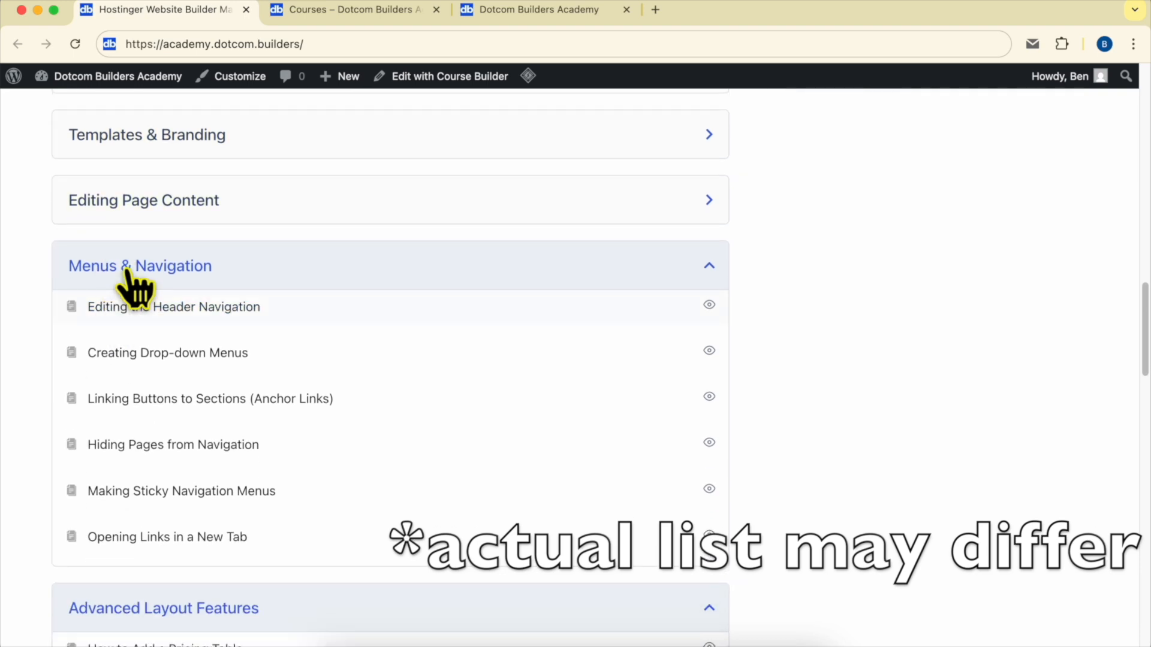
left_click(207, 207)
scroll(335, 311, "down", 3)
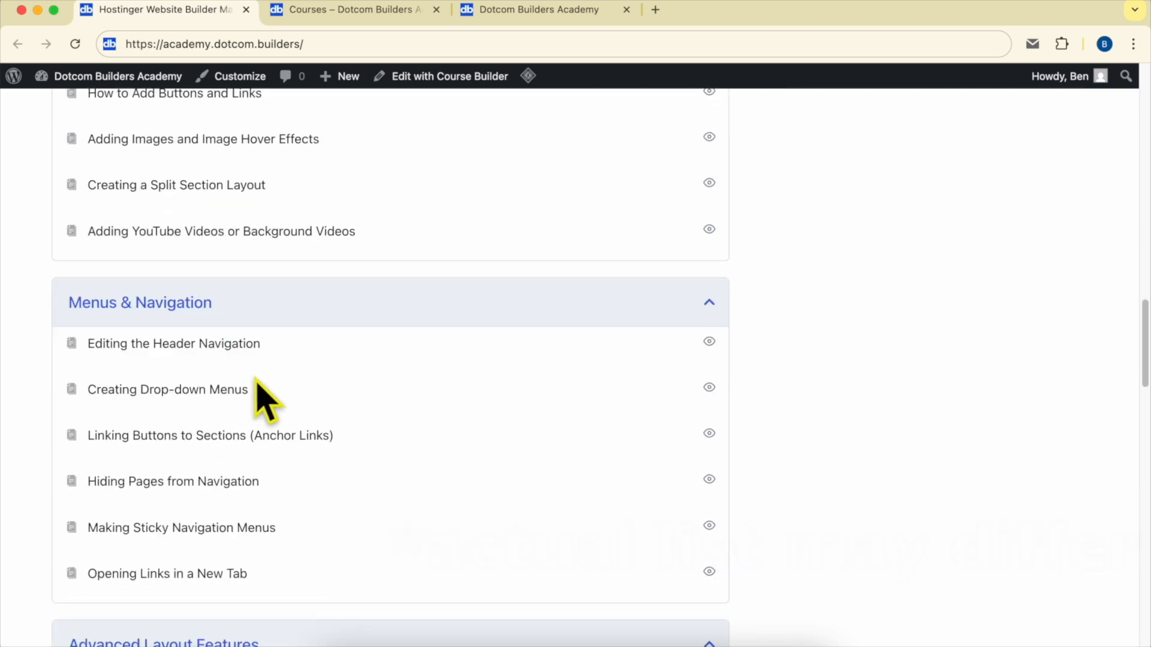
scroll(252, 318, "down", 2)
scroll(262, 251, "down", 7)
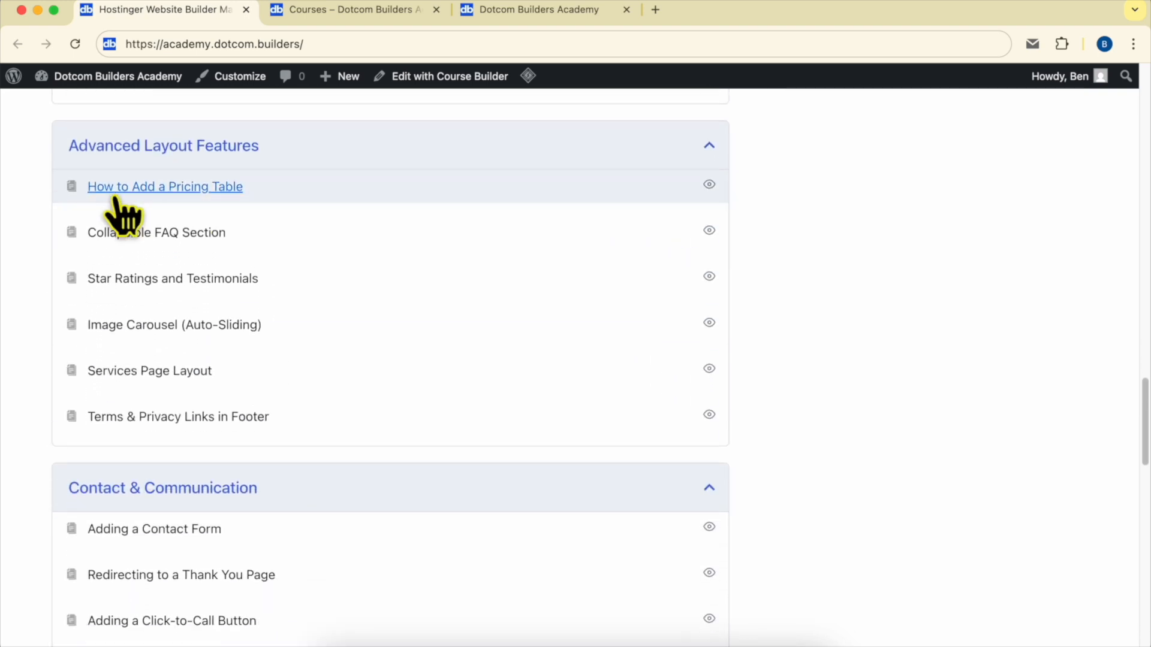
scroll(316, 167, "down", 6)
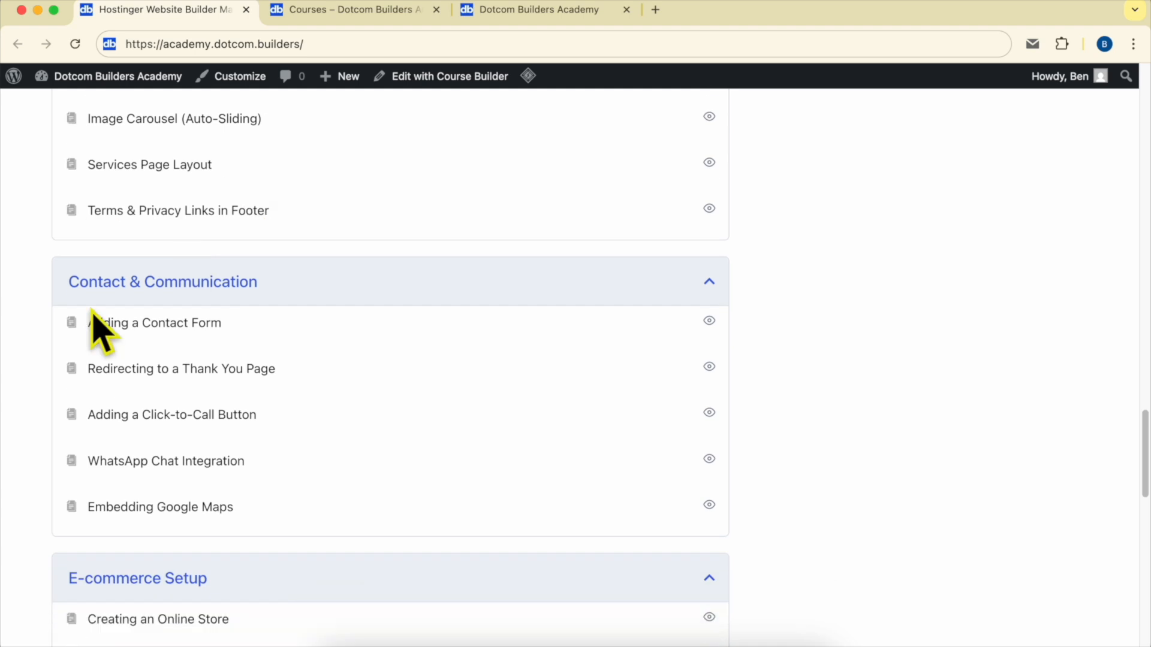
scroll(108, 412, "down", 7)
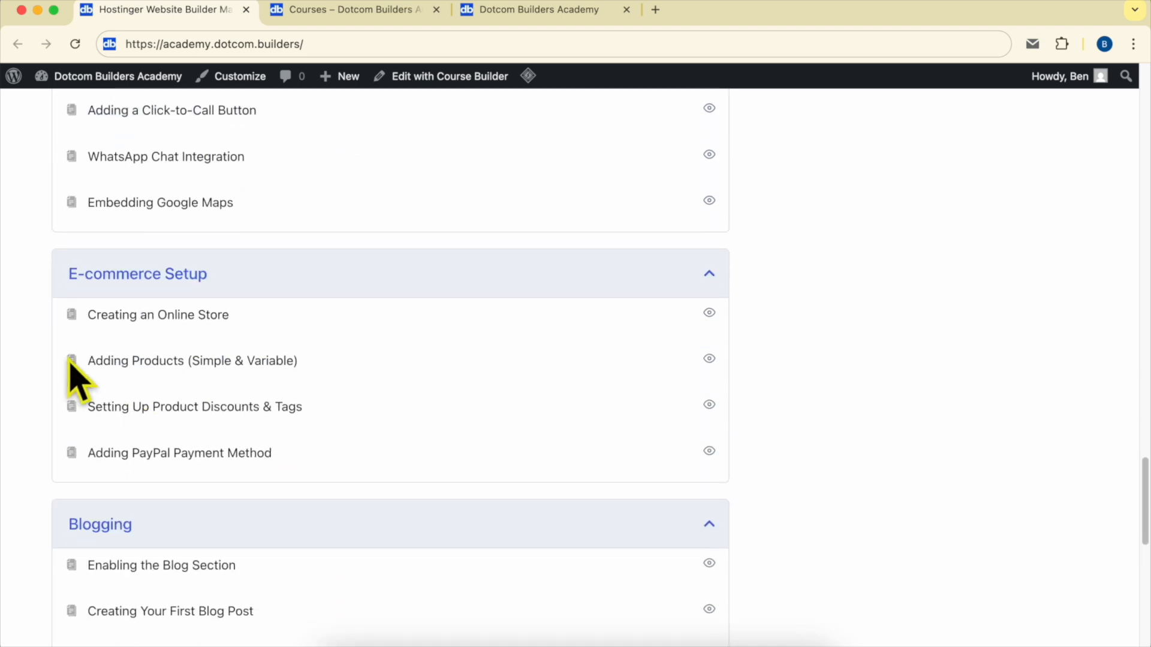
scroll(80, 336, "down", 7)
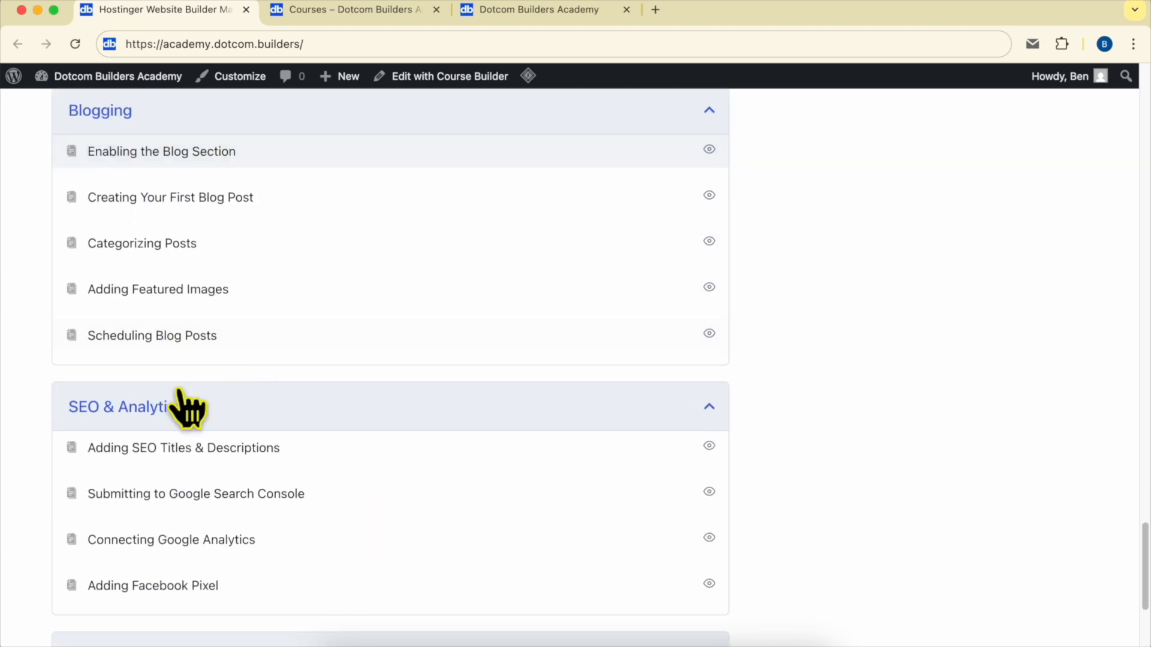
scroll(263, 303, "down", 1)
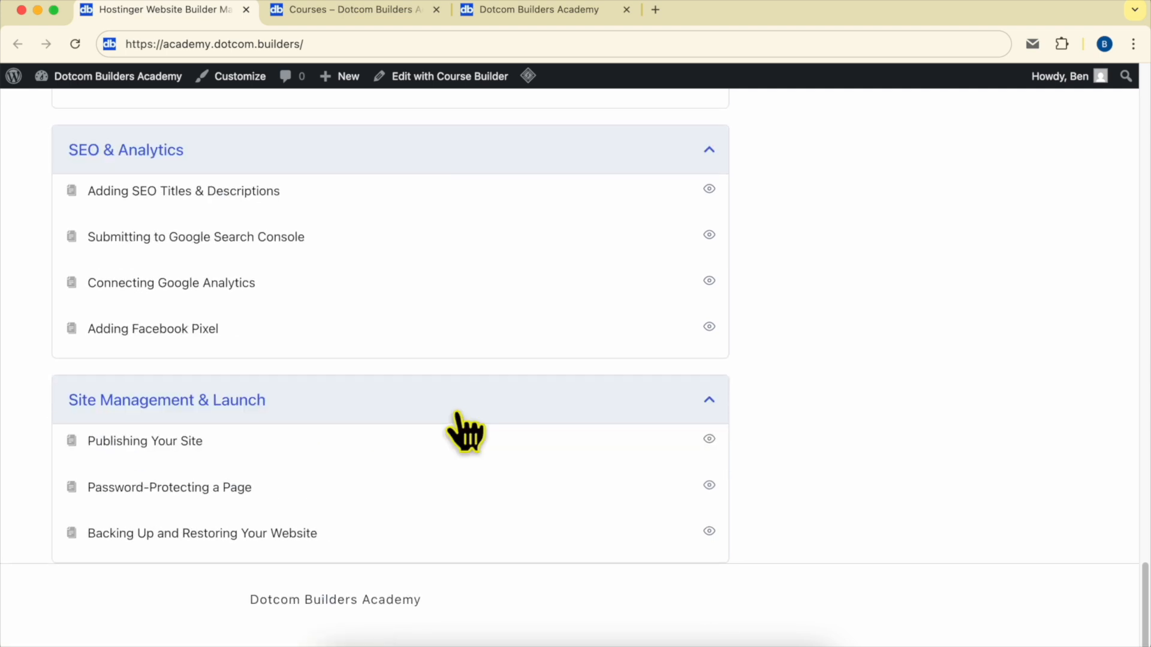
scroll(465, 431, "up", 20)
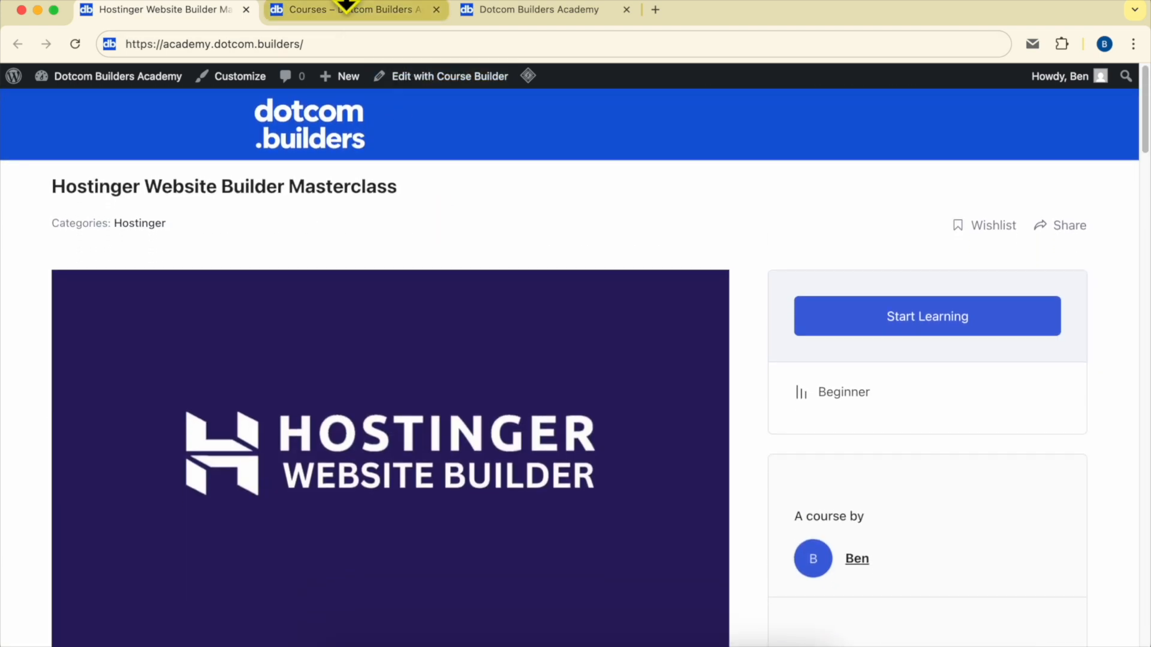
Step: View the academy's course catalogue and its join page, including the page's web address
left_click(347, 6)
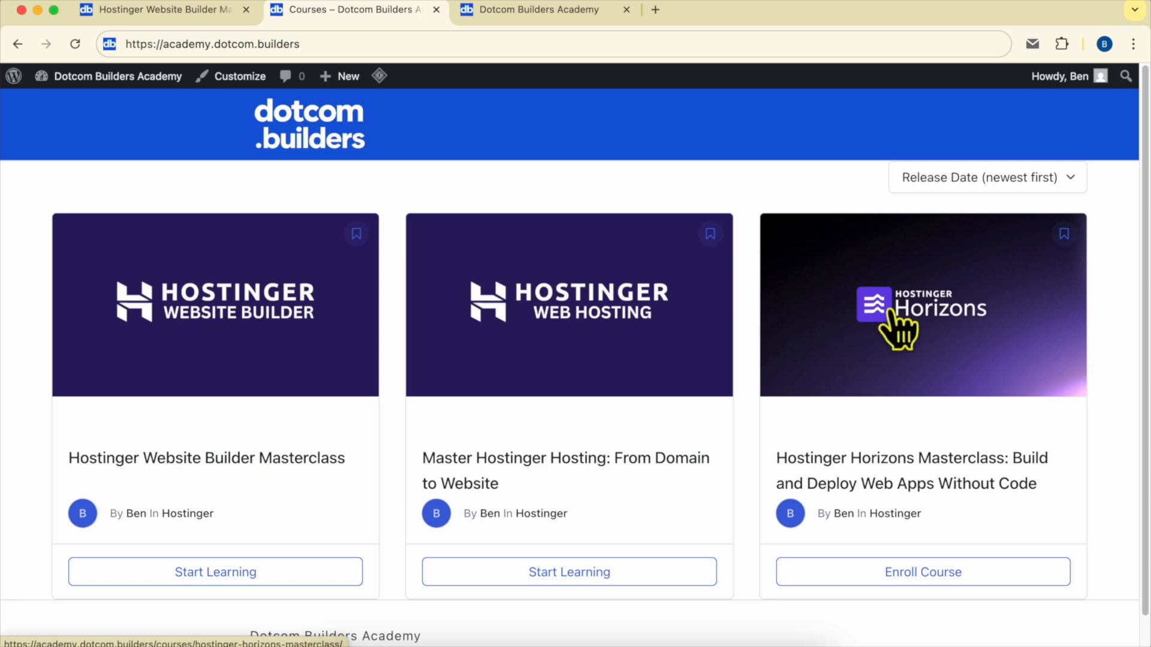
left_click(510, 10)
left_click_drag(146, 44, 444, 37)
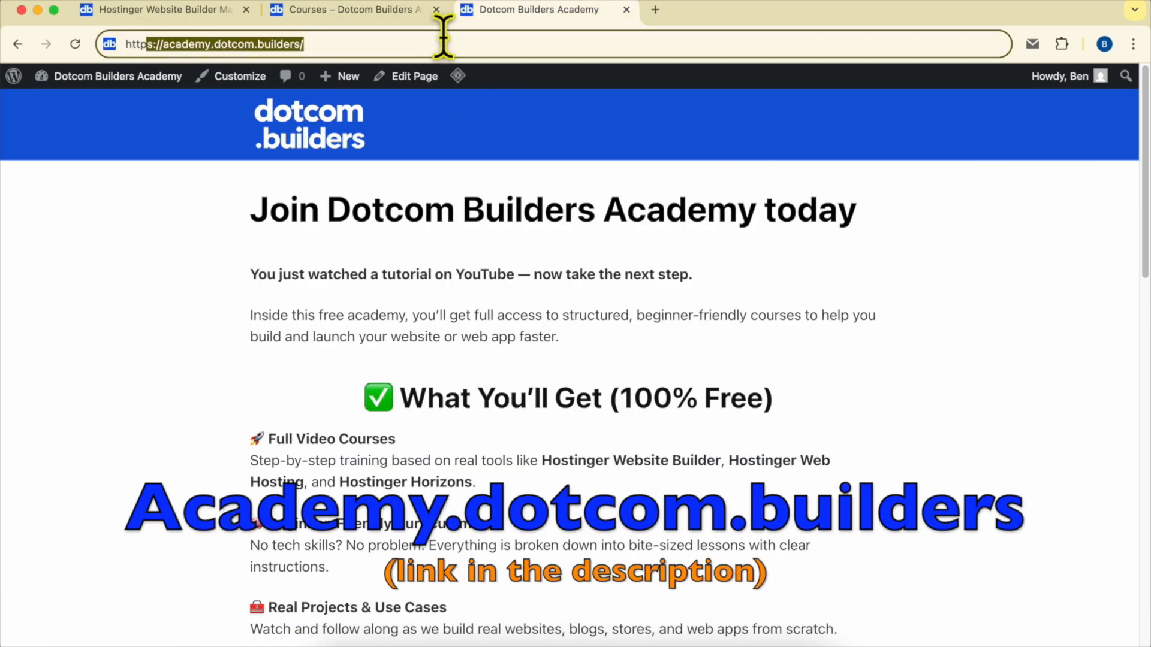
scroll(669, 318, "down", 15)
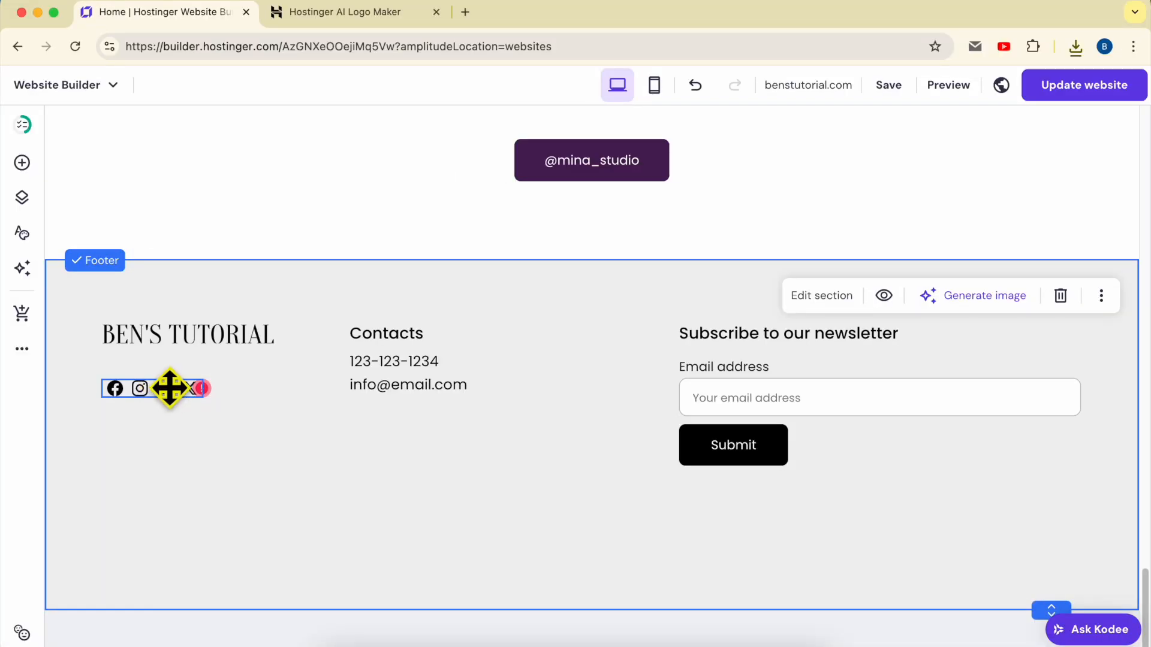
Step: Back in the website builder, open the footer's social icon settings and bring up the Facebook link for editing
left_click(169, 388)
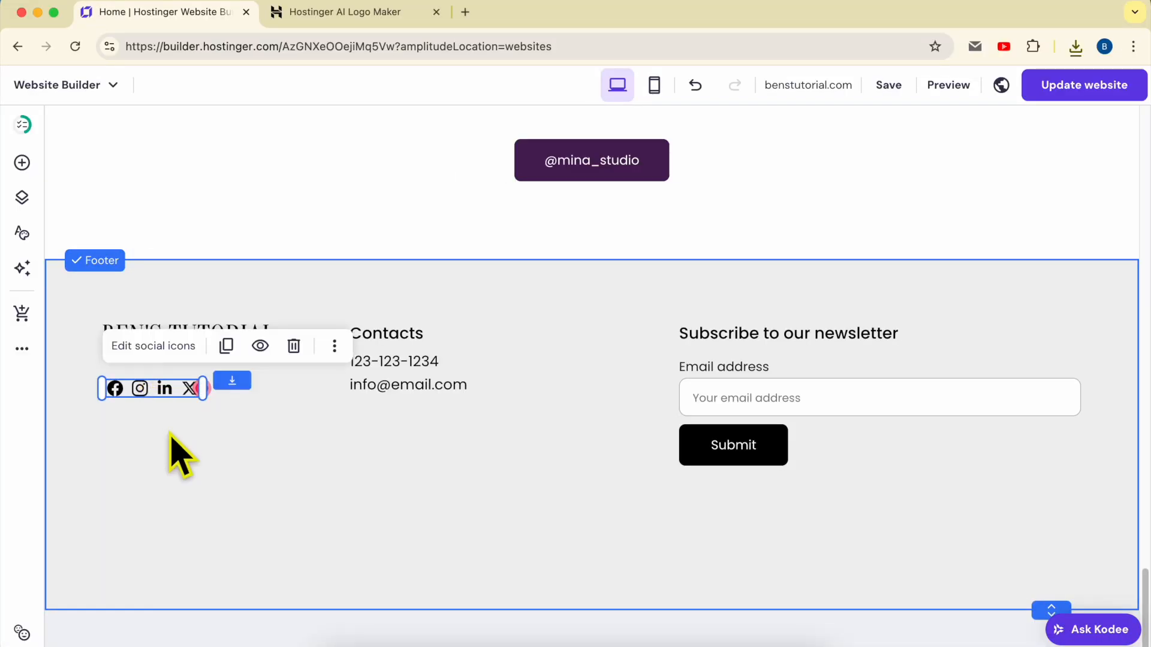
left_click(133, 347)
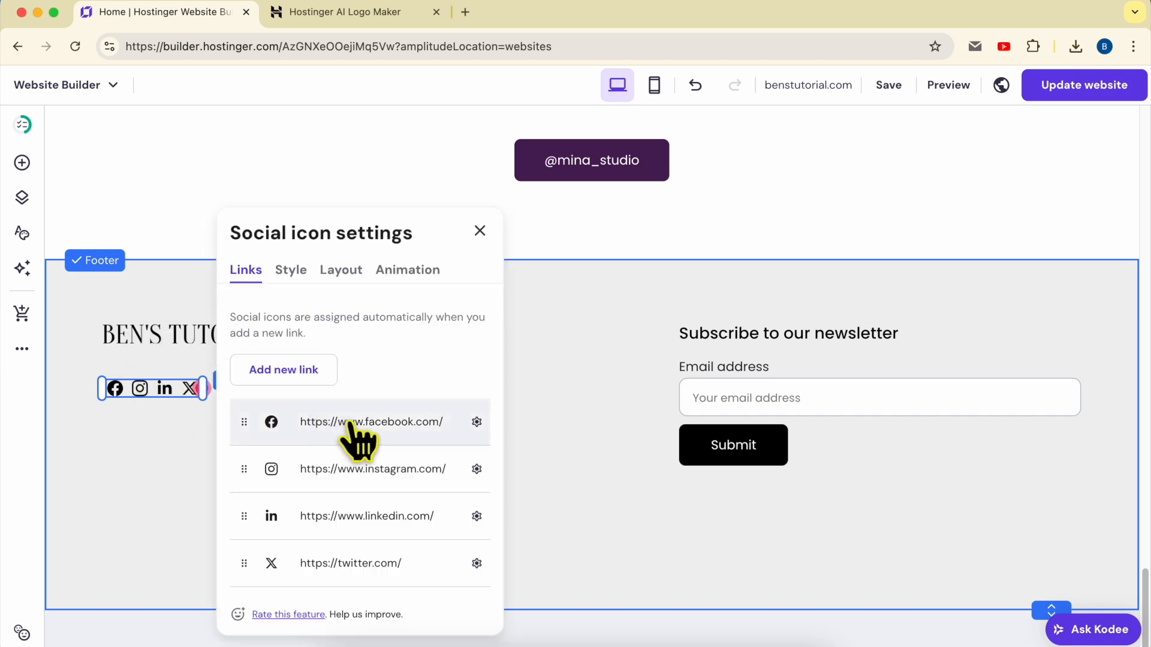
left_click(477, 423)
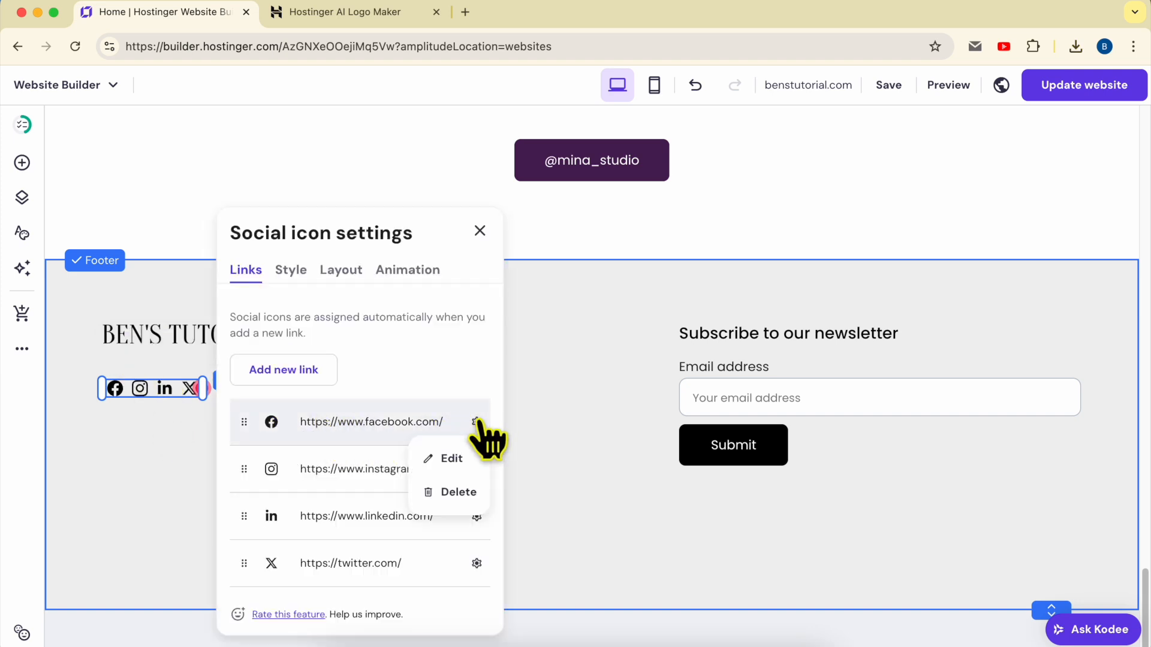
left_click(461, 460)
triple_click(414, 428)
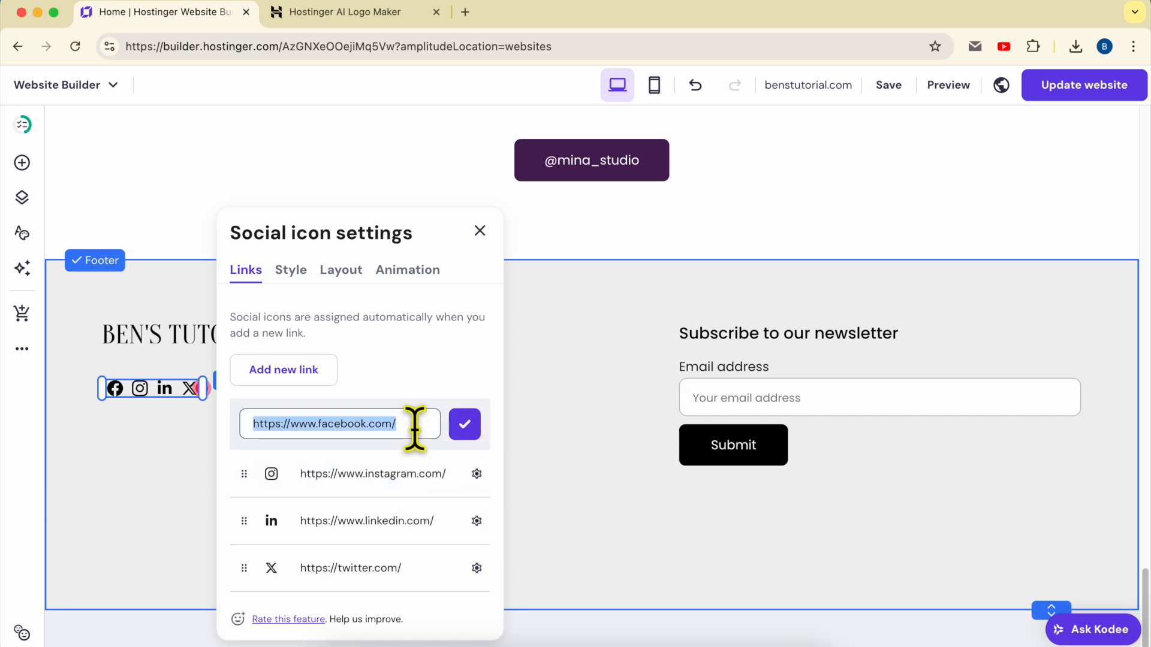
left_click(465, 424)
Step: Move the Facebook link below LinkedIn in the social icon list and delete the LinkedIn link
left_click_drag(241, 421, 250, 470)
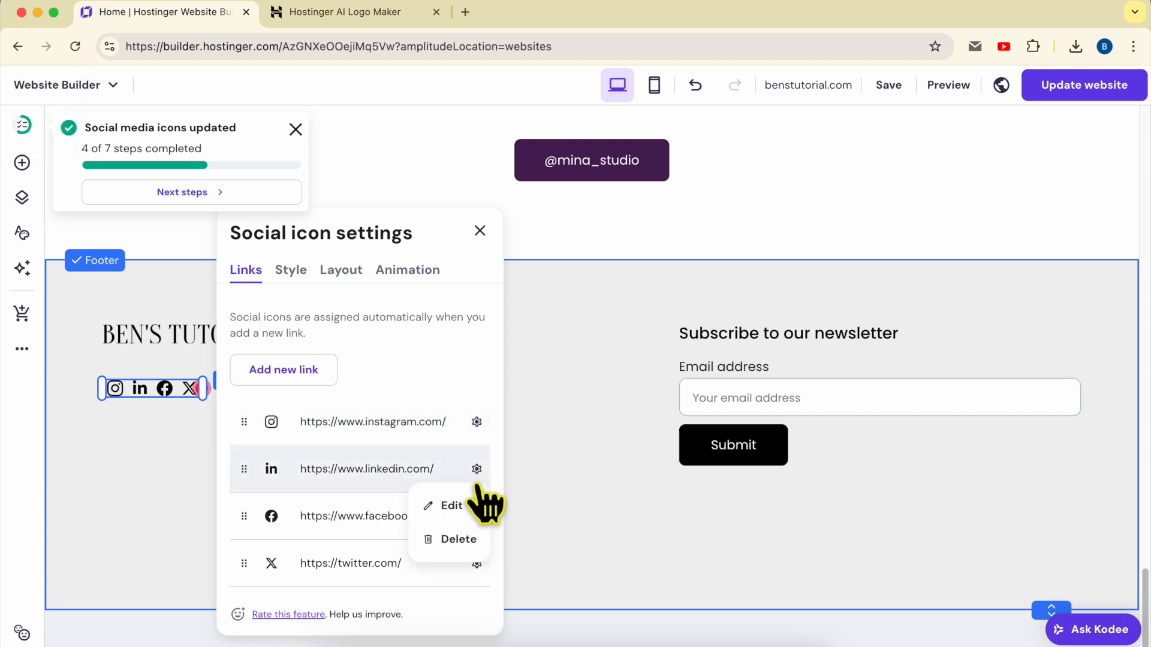
left_click(463, 540)
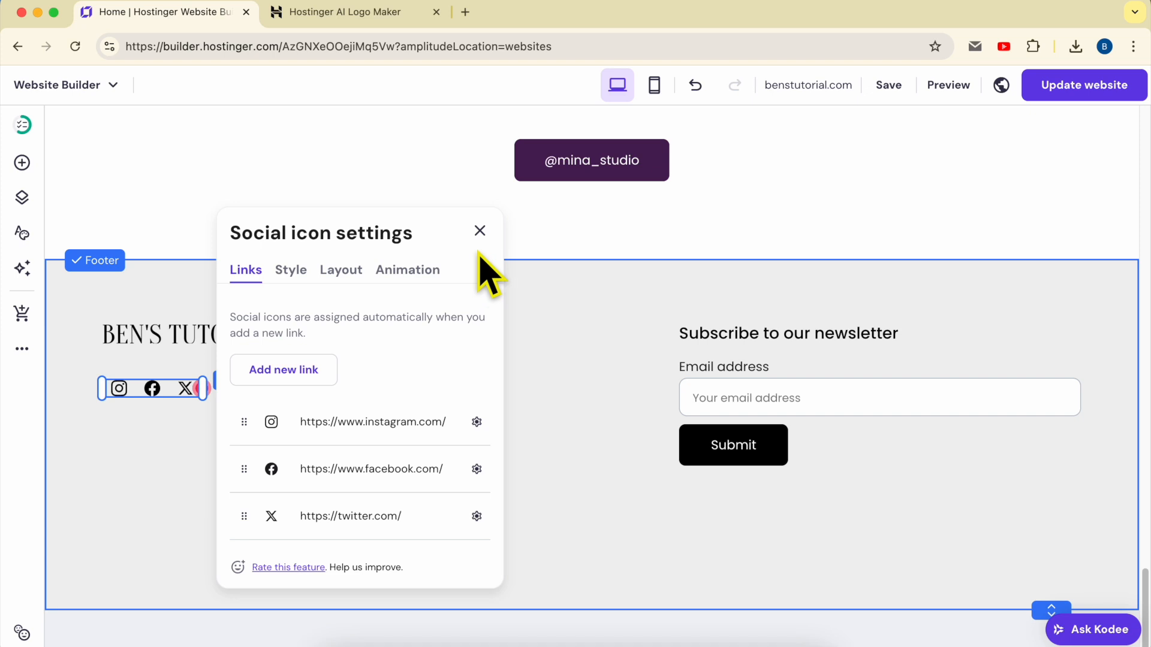
left_click(480, 232)
Step: Try removing the e-mail line from the footer's Contacts text, and undo the deletion
left_click(449, 354)
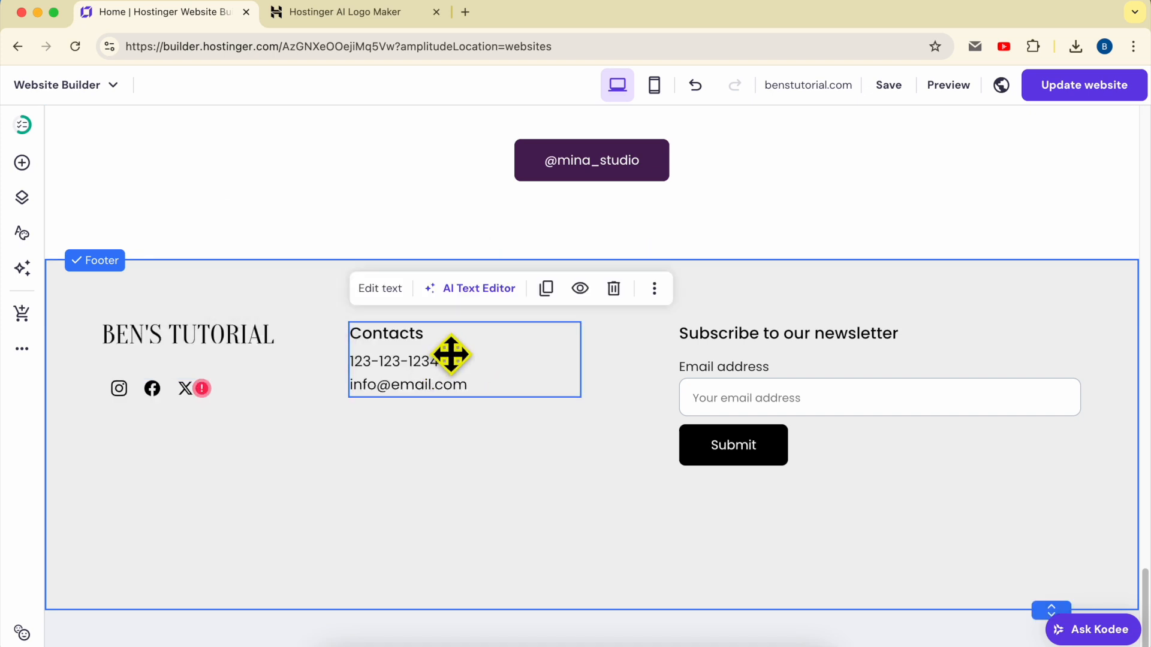
left_click(451, 354)
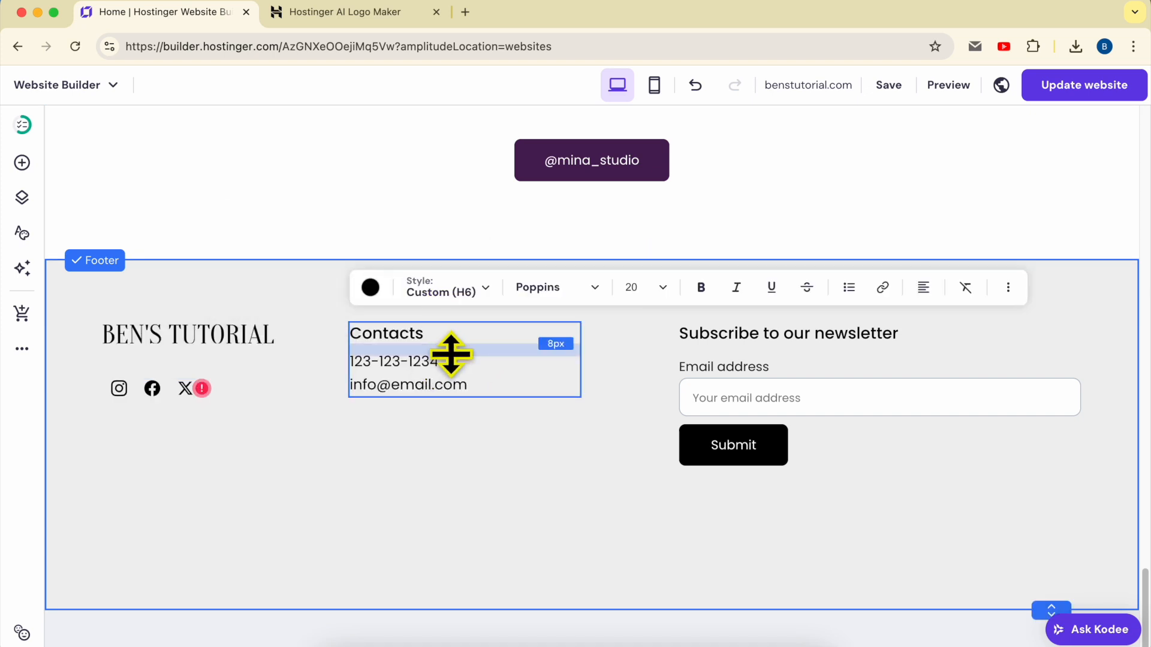
double_click(420, 334)
left_click(491, 379)
left_click_drag(491, 379, 340, 389)
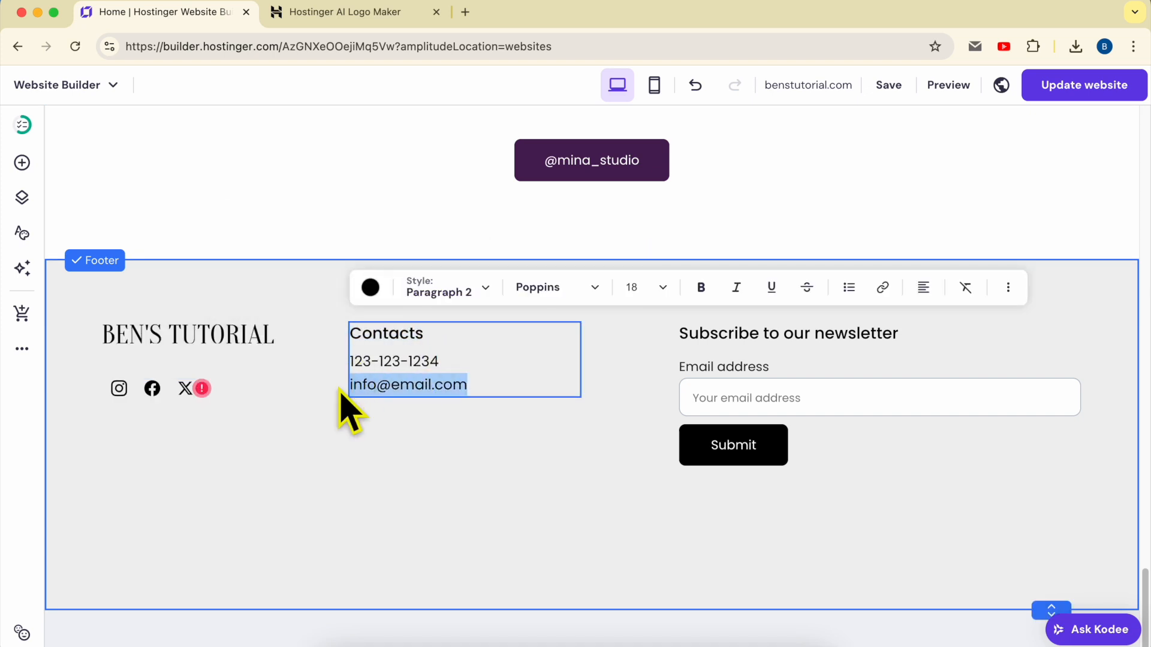
key("BackSpace")
key("super+z")
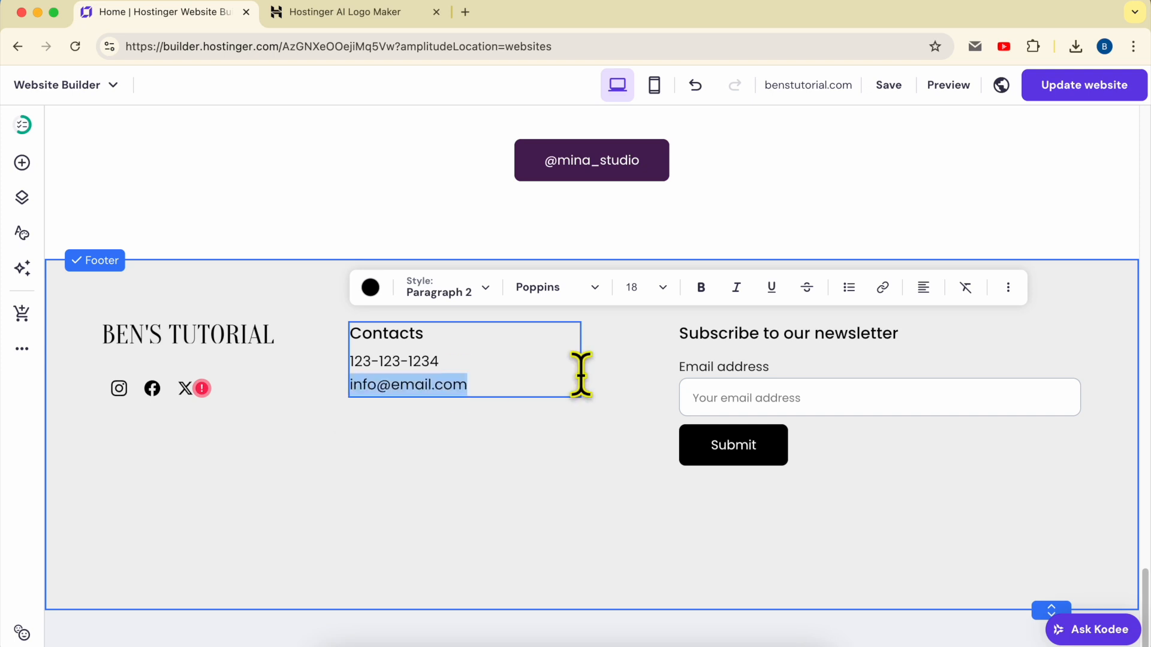
Step: Delete the newsletter subscription form and its "Subscribe to our newsletter" heading from the footer
left_click(717, 388)
left_click(634, 416)
left_click(735, 394)
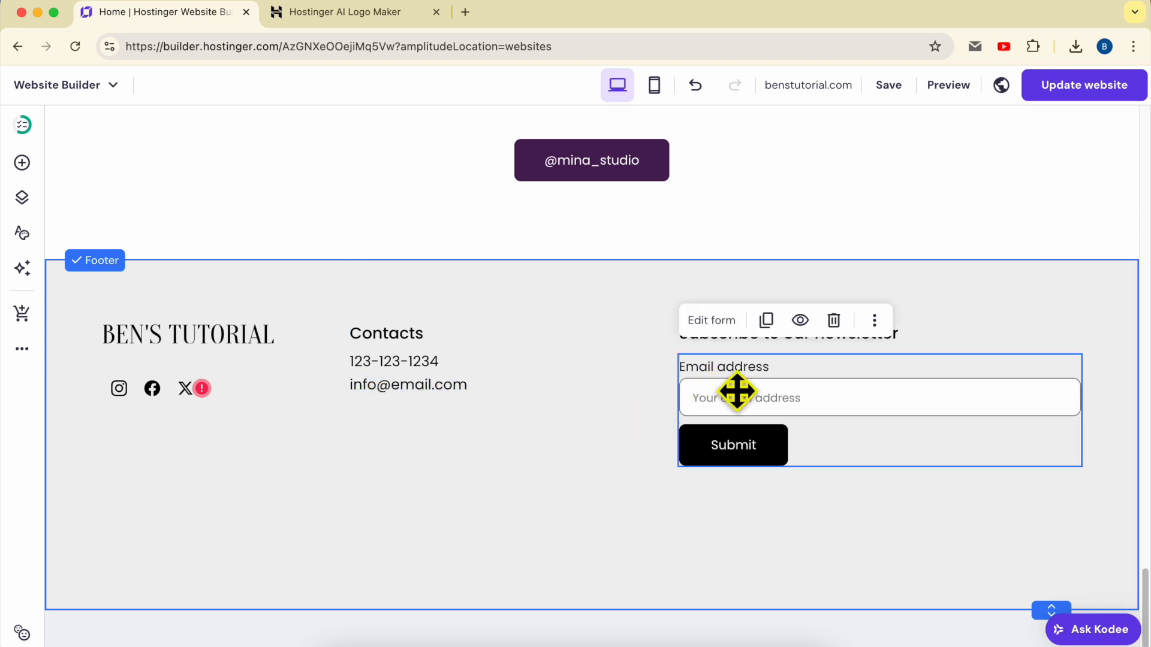
left_click(834, 320)
left_click(840, 334)
left_click(942, 288)
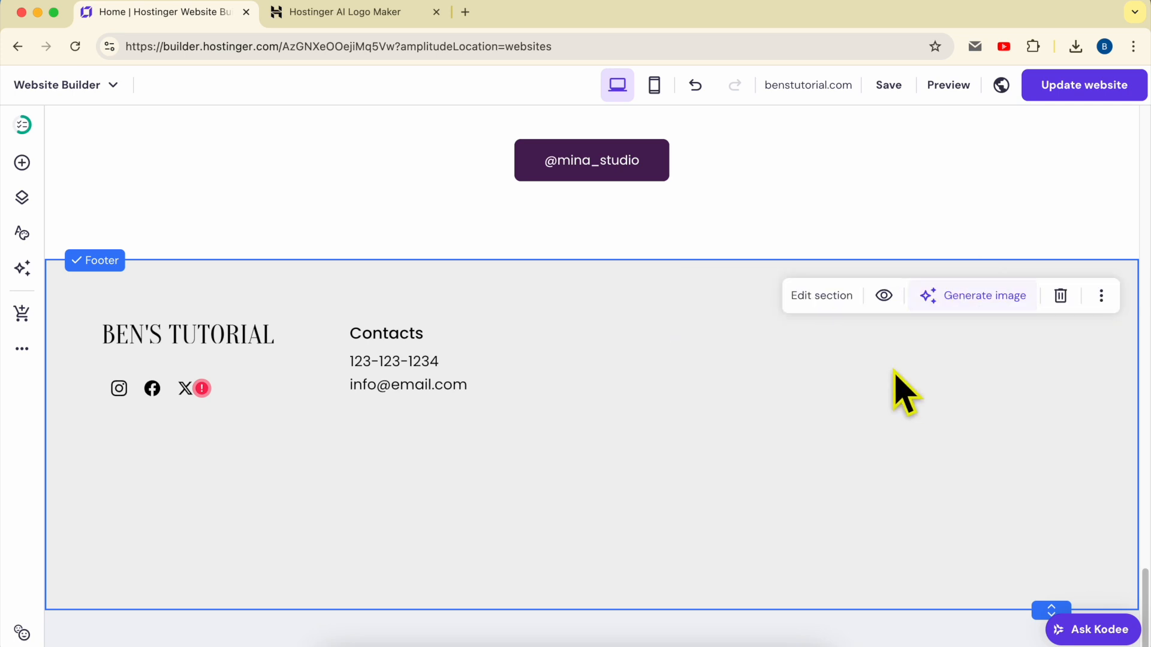
Step: Add a text element in the footer beside the Contacts block and make it read "Terms & conditions"
left_click(22, 163)
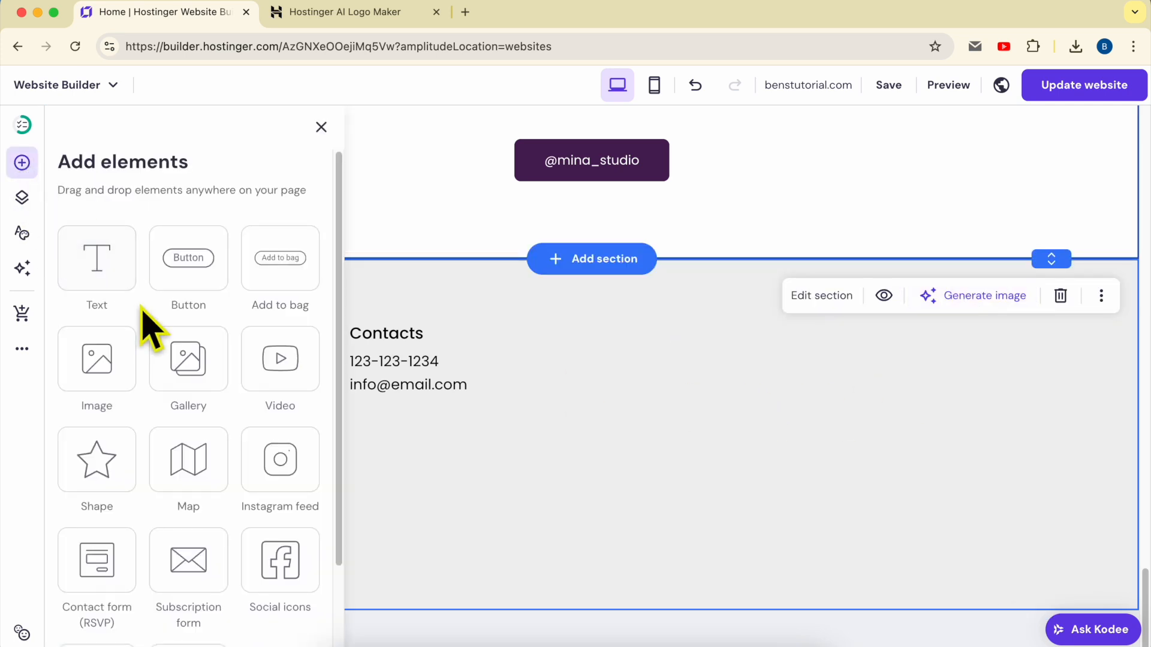
left_click_drag(113, 259, 835, 486)
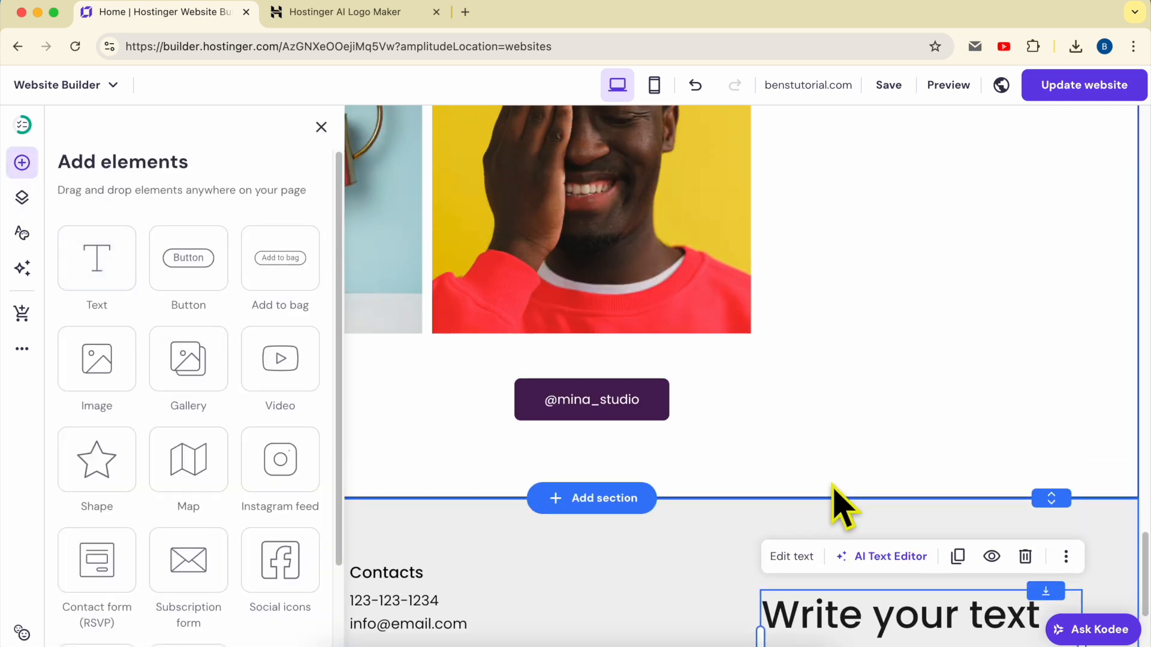
left_click_drag(828, 606, 771, 560)
double_click(764, 563)
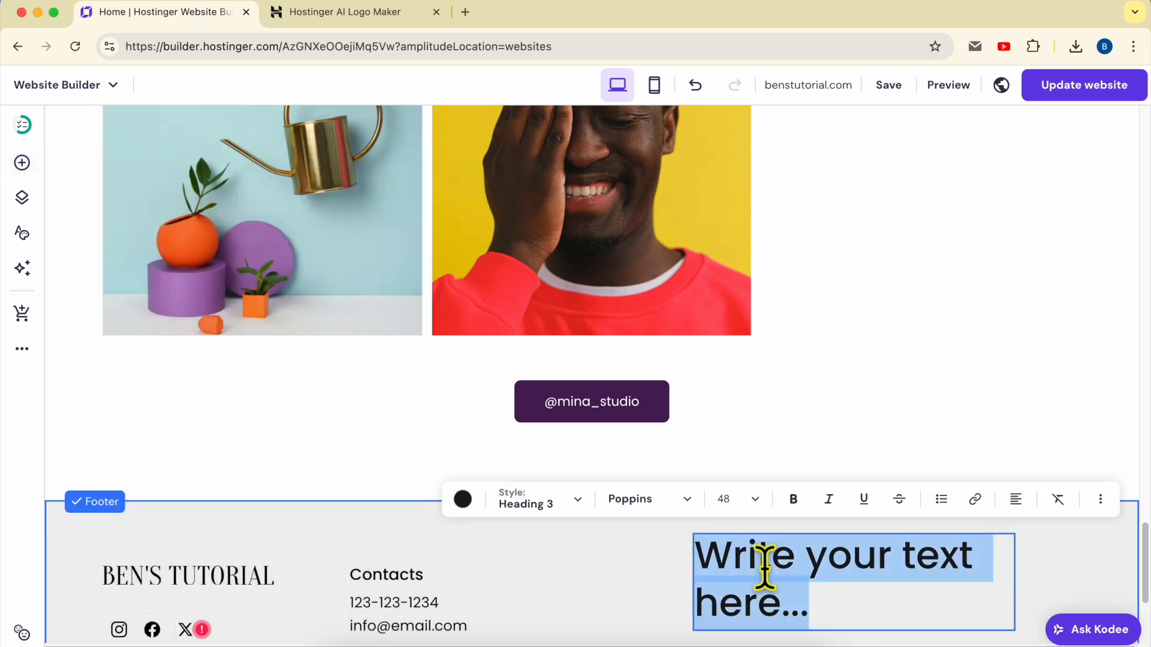
type("Terms &")
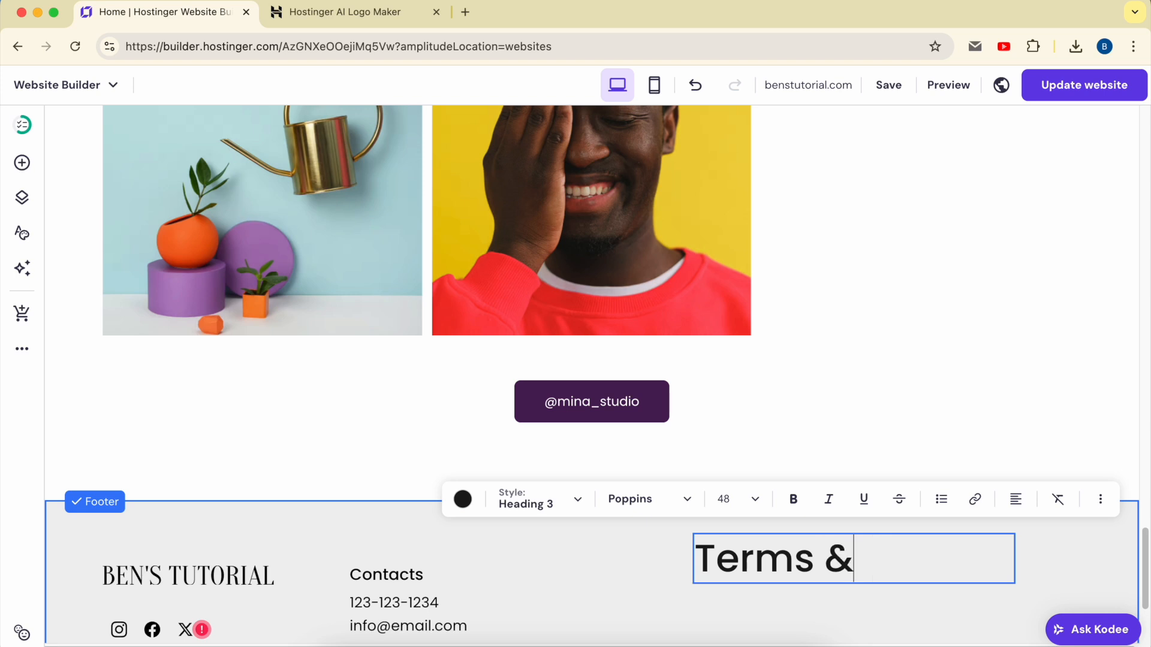
type("condi")
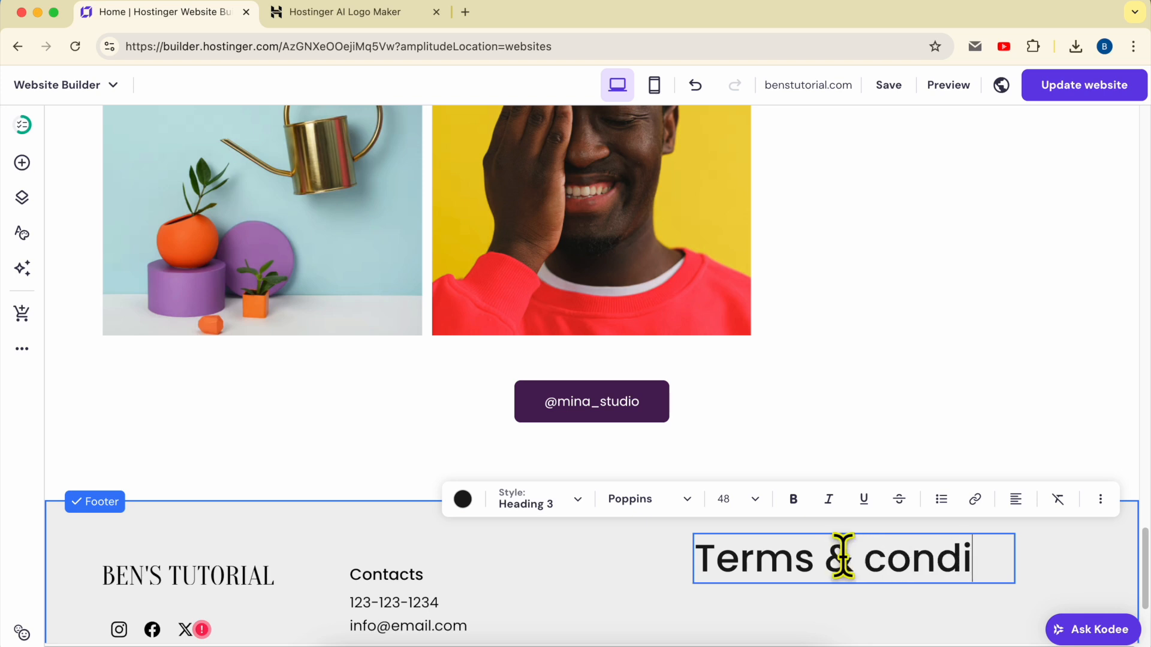
type("tio")
Step: Style the "Terms & conditions" text as Paragraph 1 at size 18 and move it level with the Contacts heading
key("super+a")
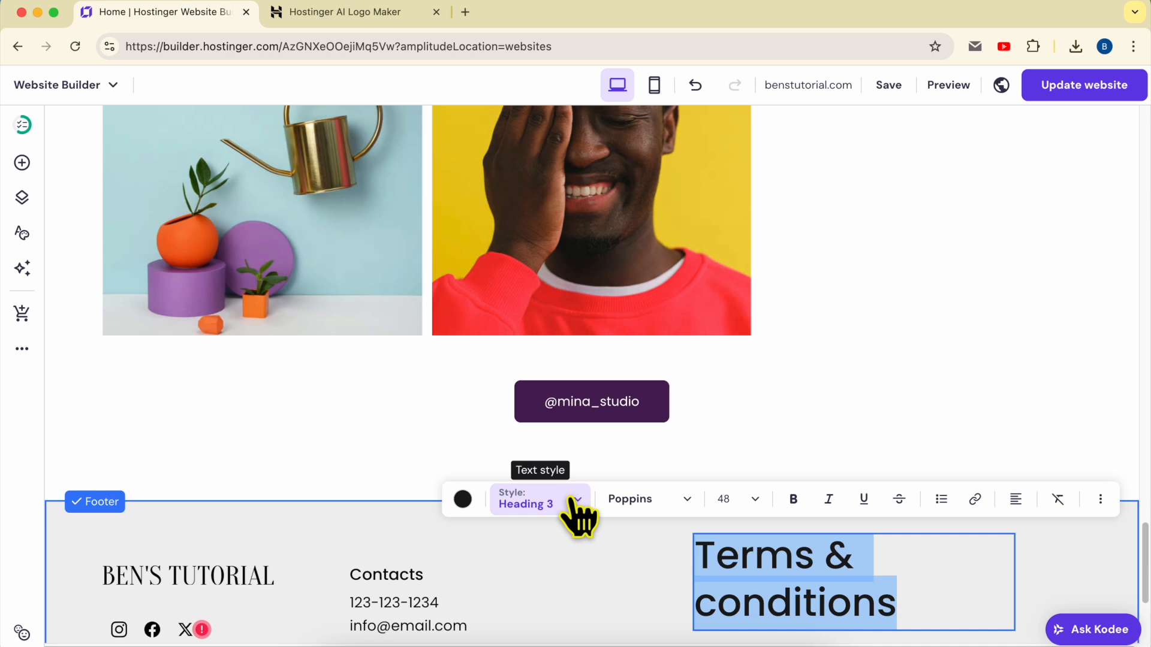
left_click(576, 514)
left_click(575, 409)
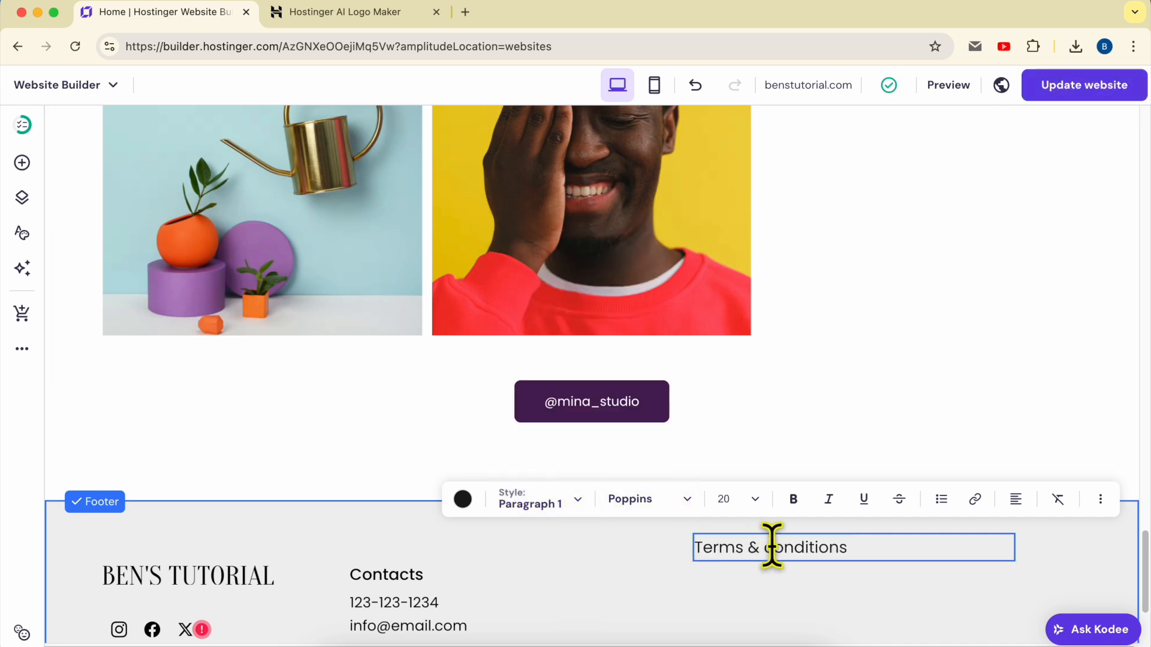
left_click(750, 500)
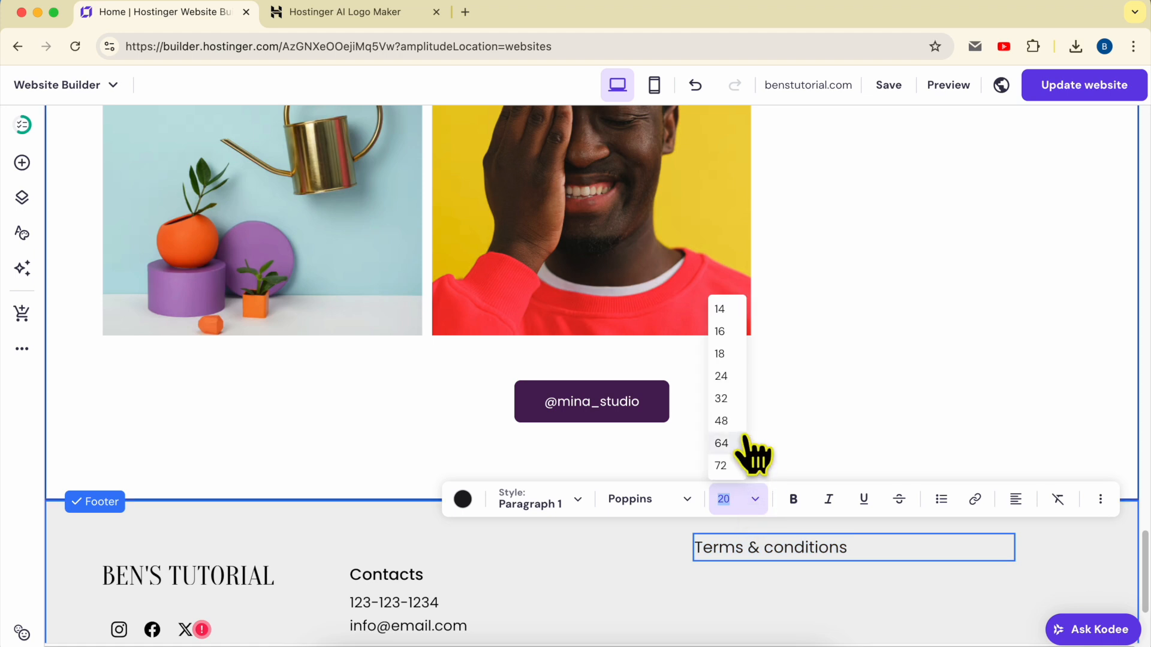
left_click(723, 354)
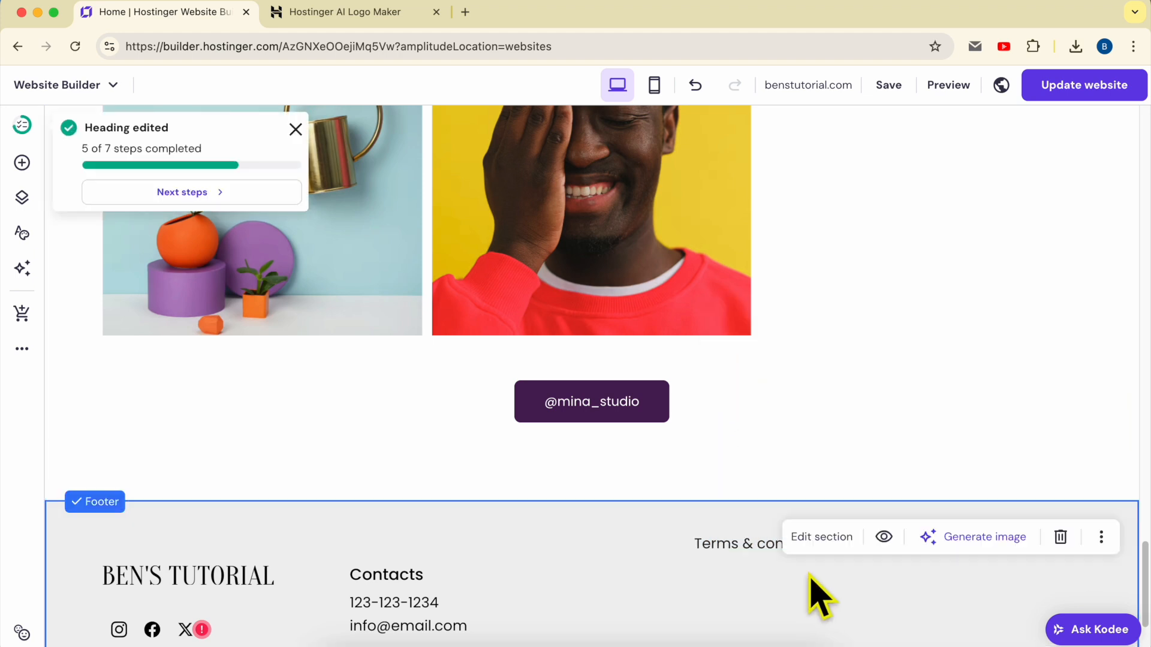
left_click_drag(764, 544, 762, 575)
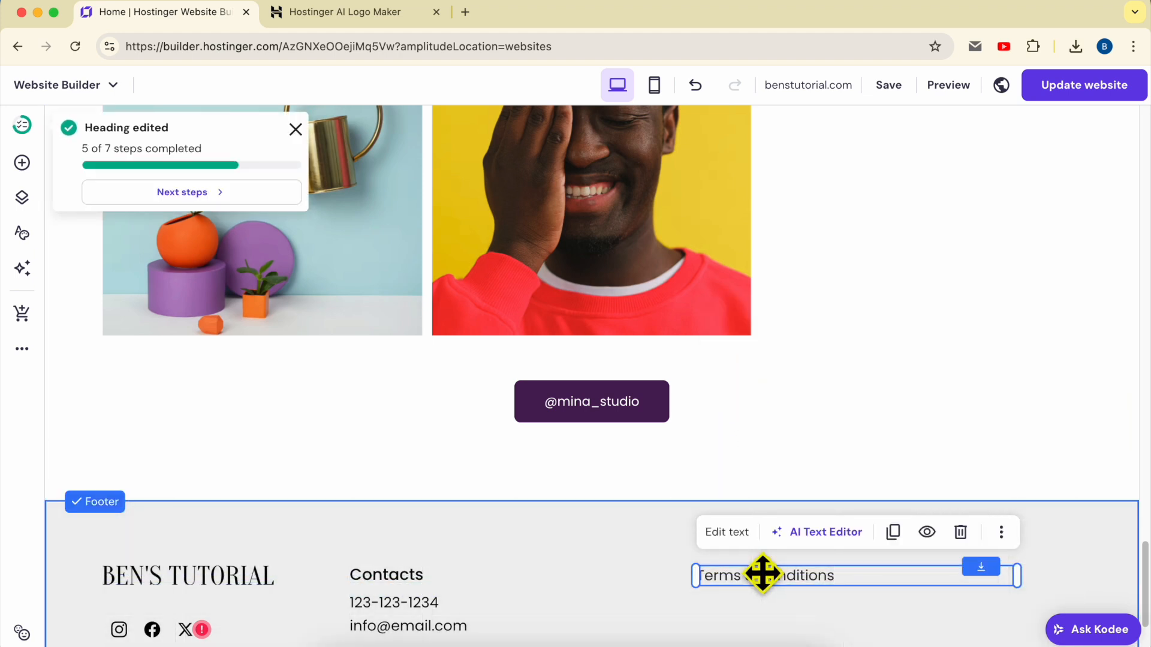
Step: Check the link settings of the "Terms & conditions" text for site pages it could link to
double_click(764, 575)
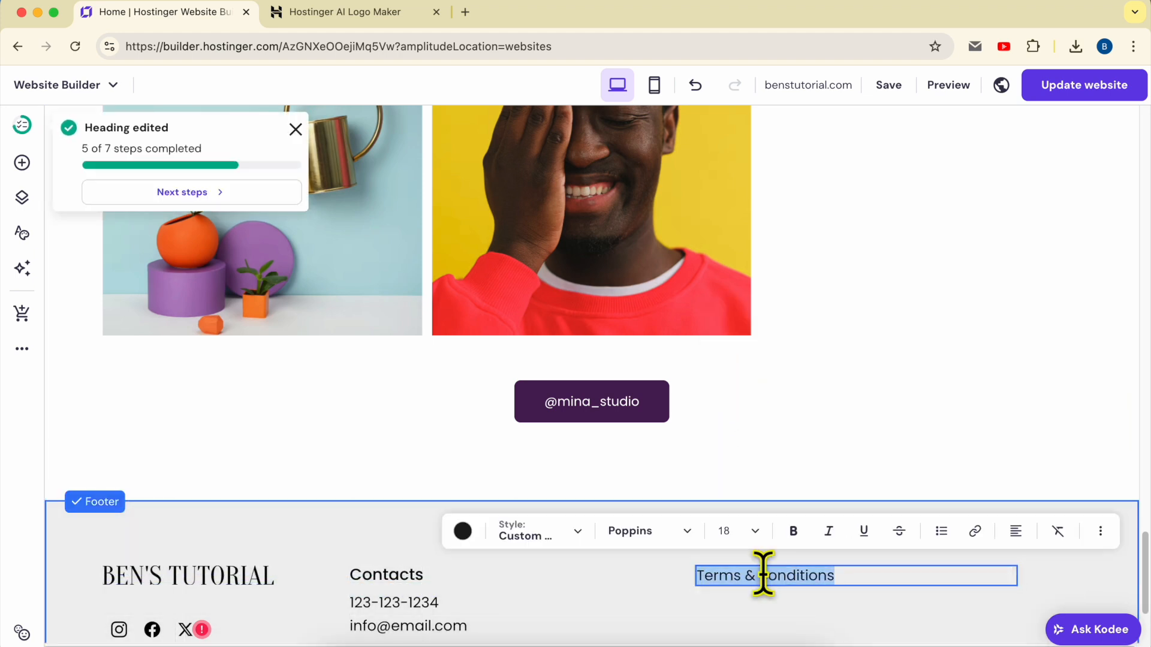
left_click(975, 531)
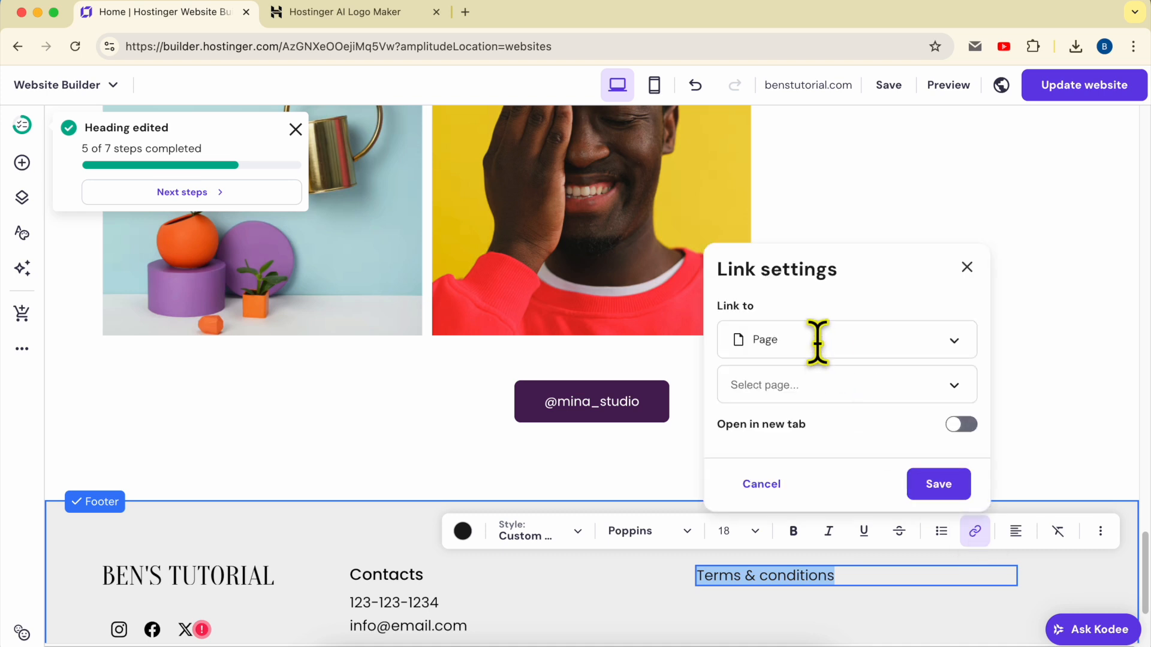
left_click(825, 384)
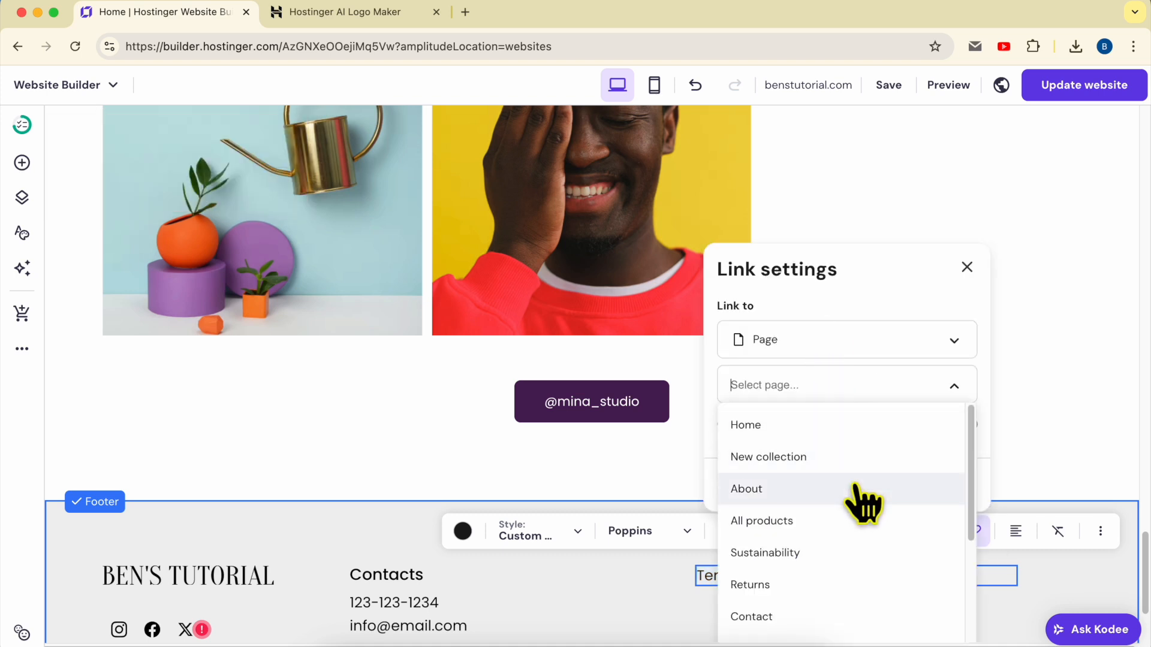
scroll(863, 588, "down", 10)
scroll(863, 582, "down", 5)
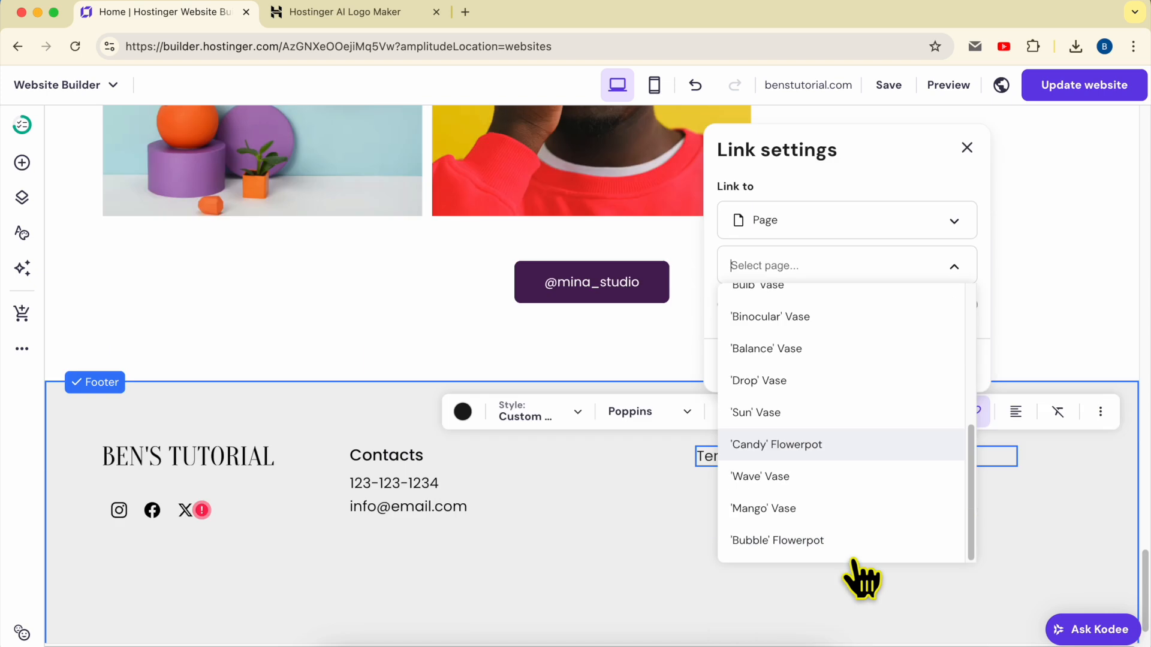
scroll(805, 444, "down", 4)
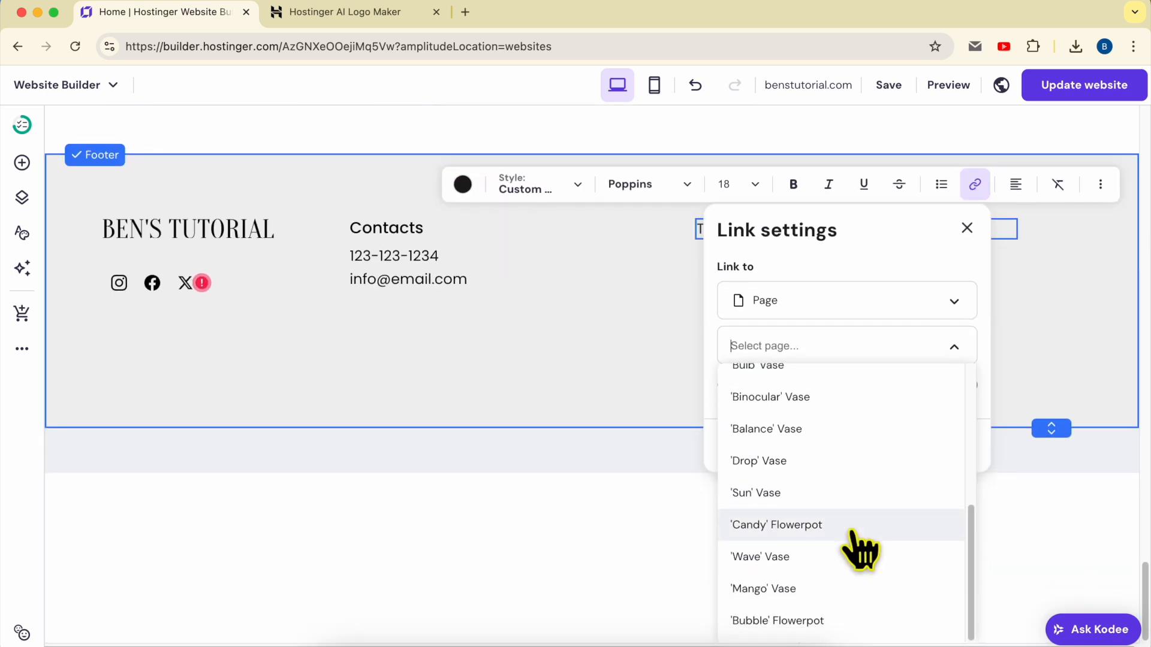
scroll(833, 464, "up", 8)
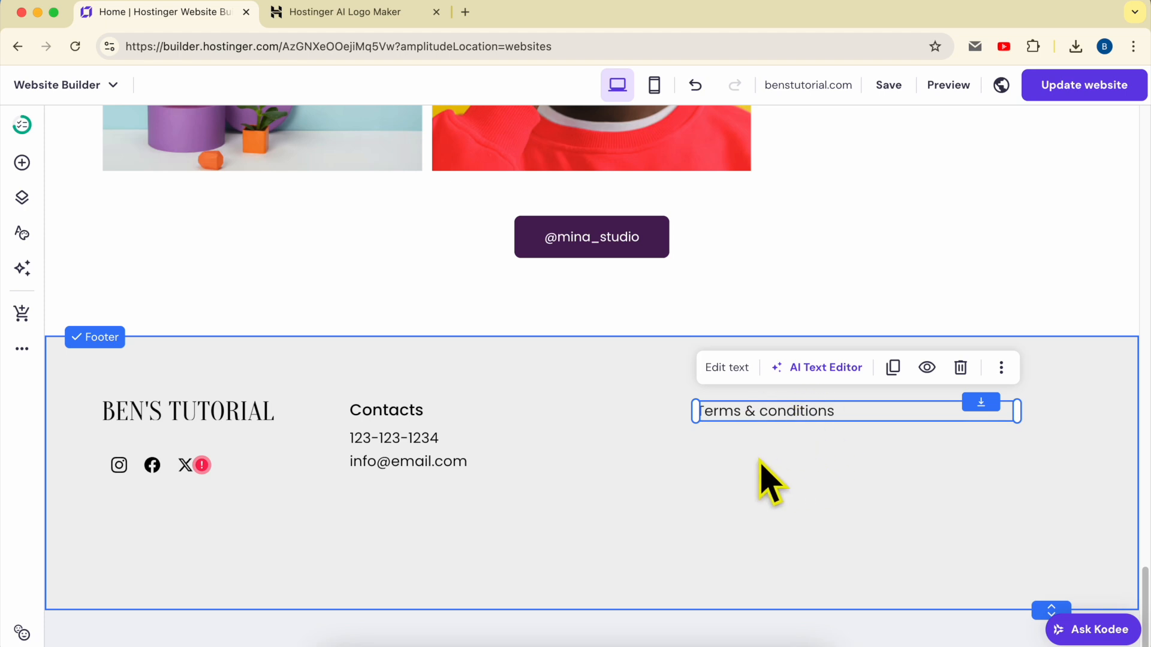
Step: Start adding a new page to the site from the Terms and conditions template
left_click(22, 197)
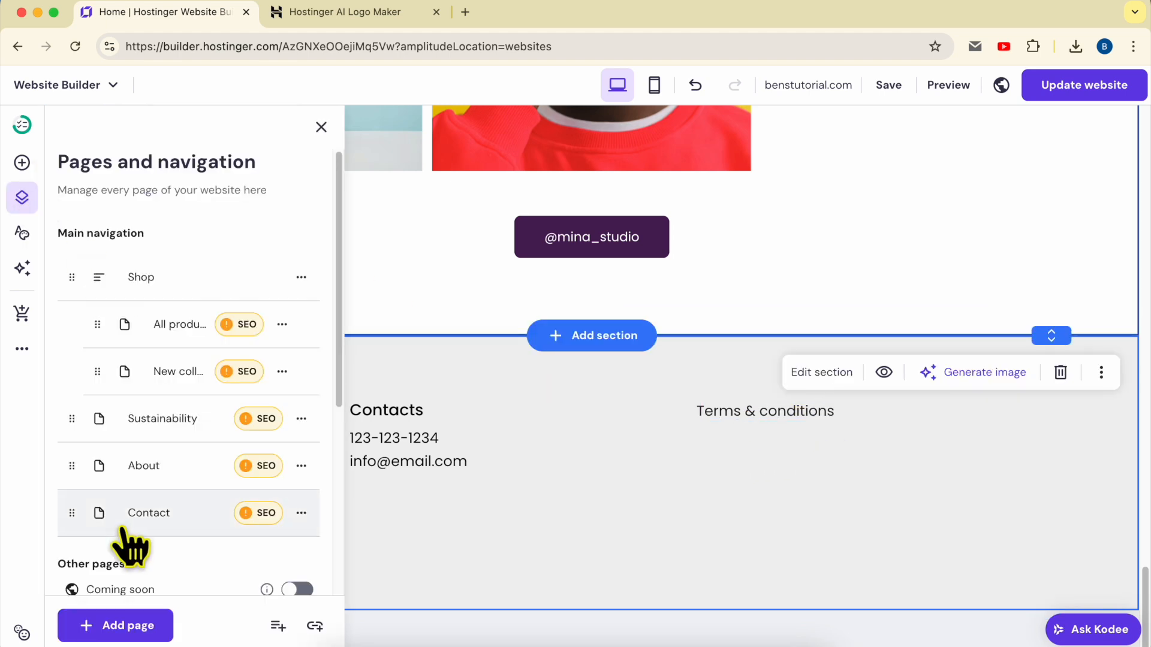
left_click(129, 629)
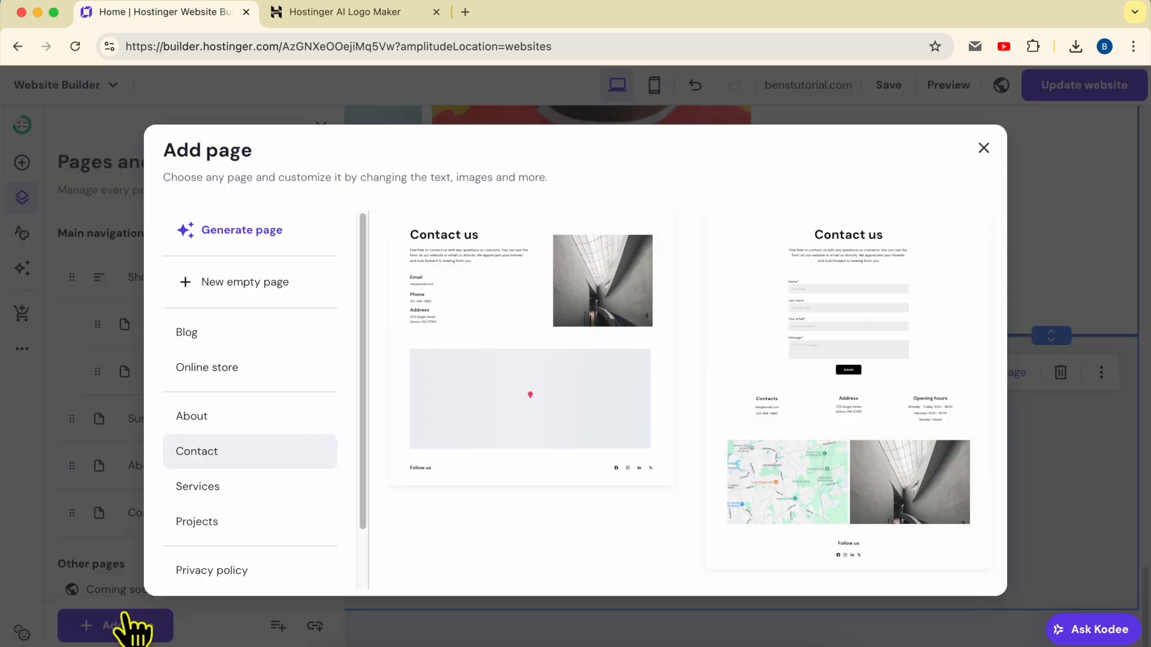
scroll(252, 492, "down", 2)
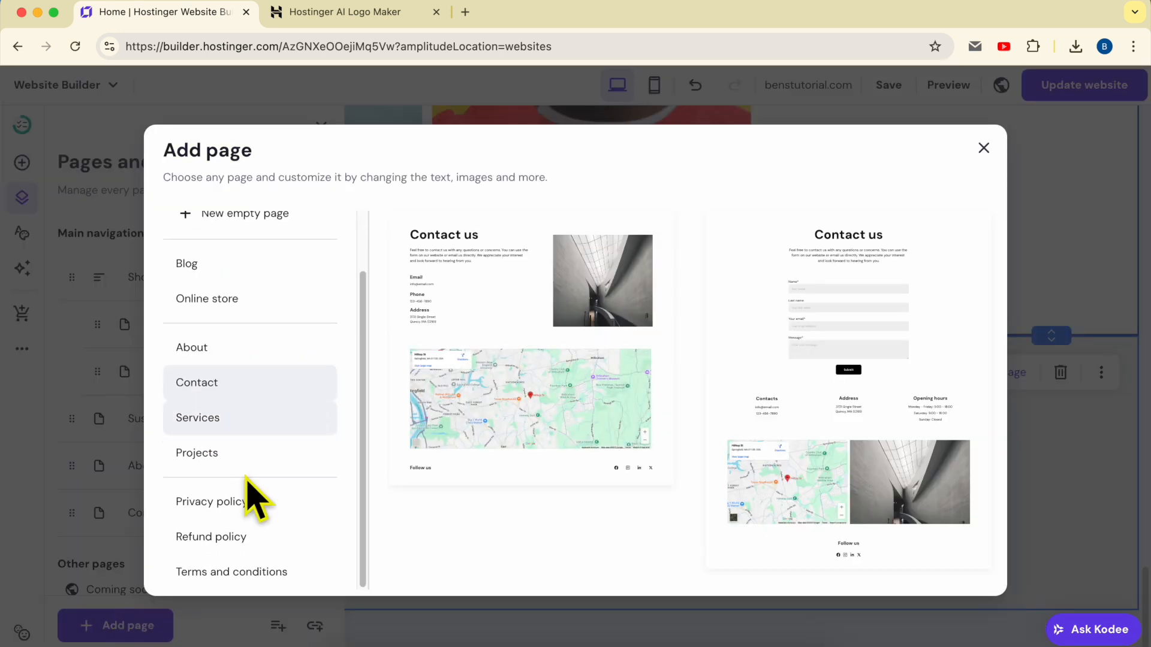
left_click(242, 576)
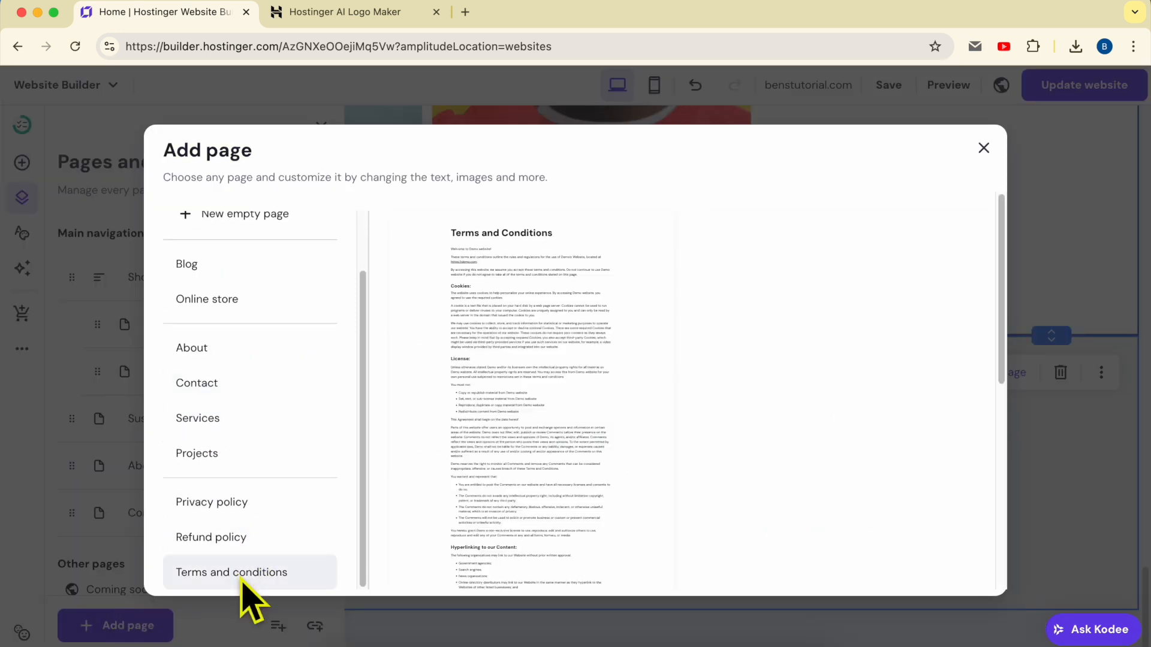
left_click(570, 333)
Step: Enter "Ben's Tutorials" as both company name and website name for the terms and conditions, and add the page
left_click(529, 227)
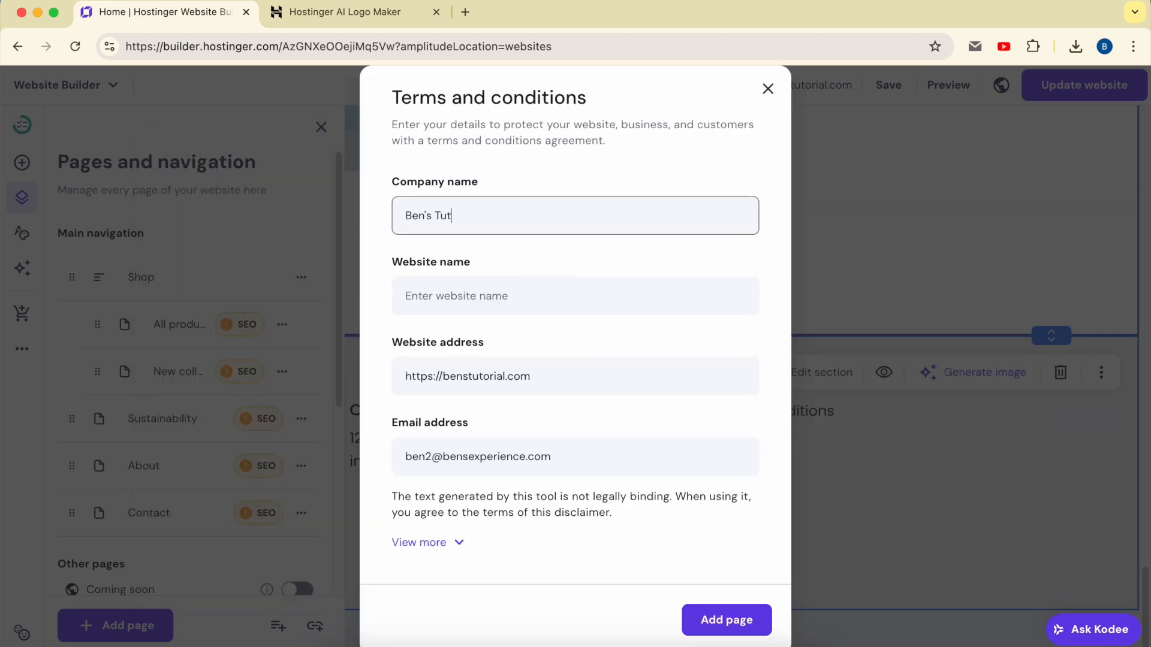
key("Tab")
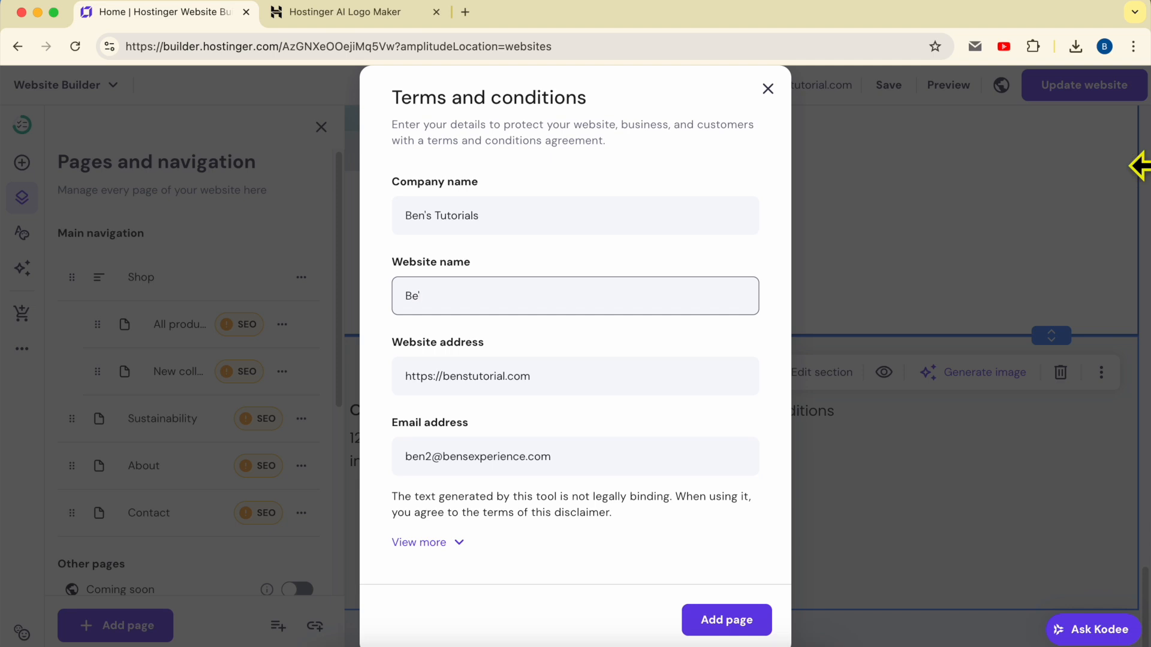
left_click(606, 198)
key("ctrl+a")
key("ctrl+c")
left_click(537, 304)
key("ctrl+a")
key("ctrl+v")
left_click(586, 375)
left_click(560, 457)
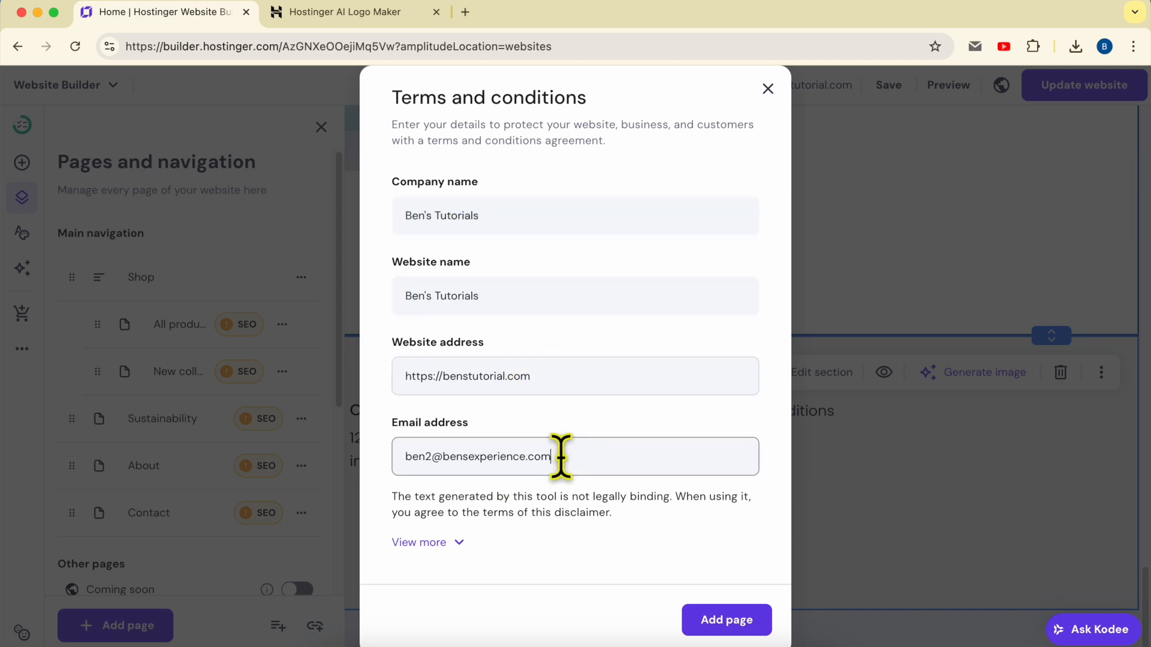
left_click(744, 623)
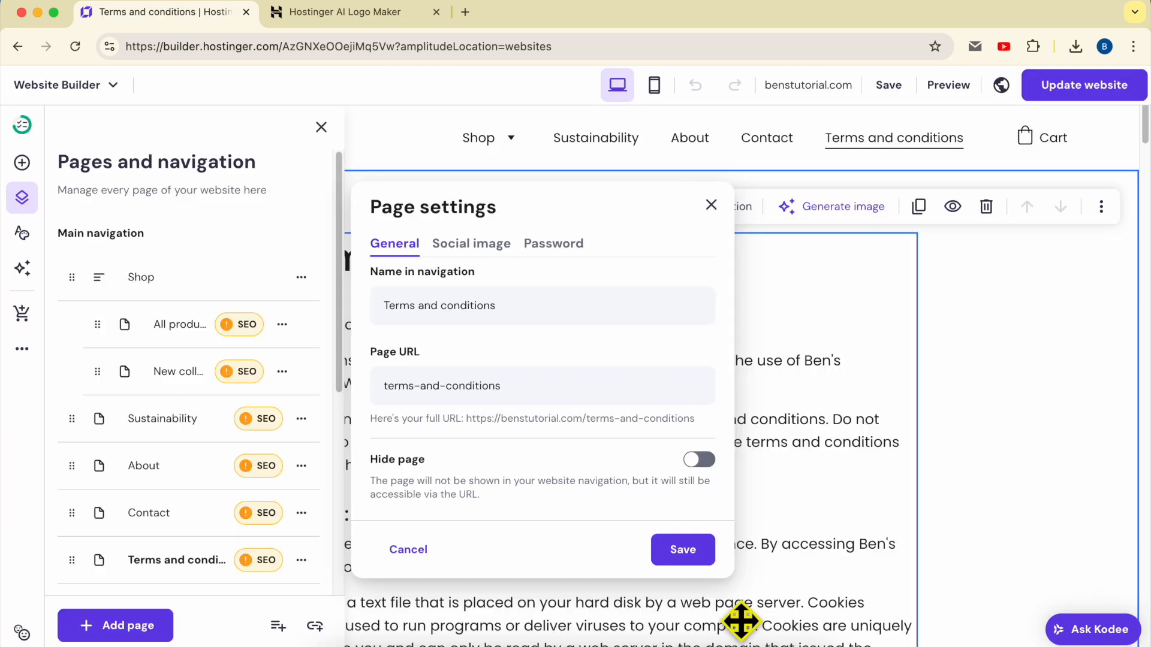
Step: Dismiss the page settings and move the Terms and conditions page from the main navigation to the pages hidden from navigation
left_click(712, 205)
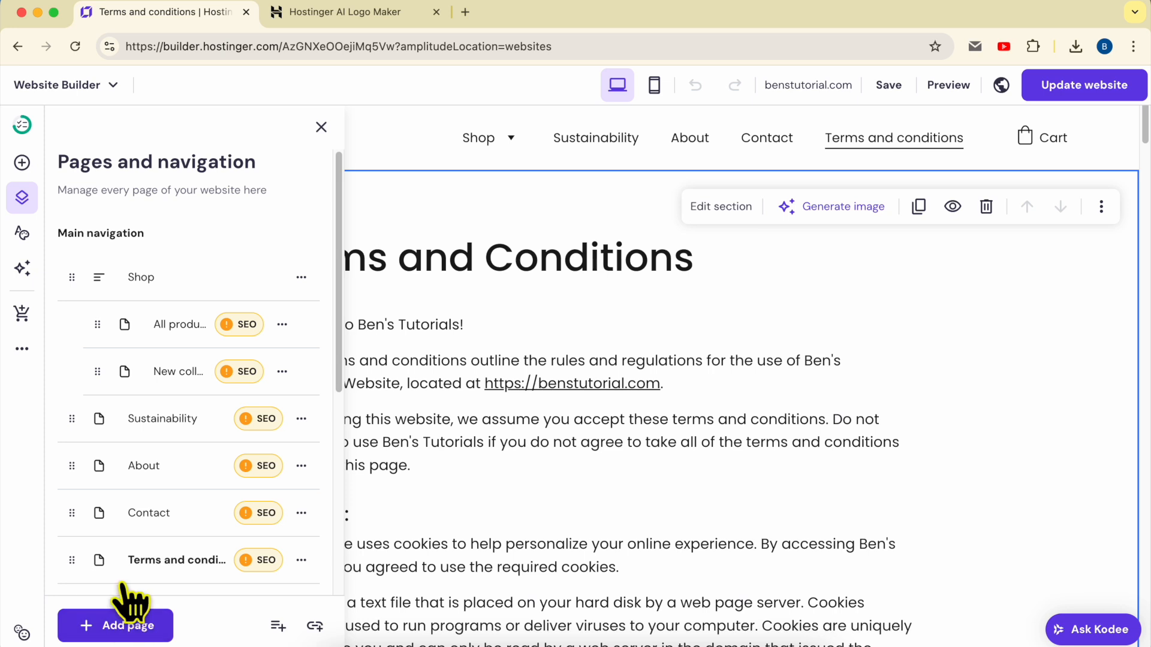
scroll(126, 575, "down", 3)
left_click(1003, 86)
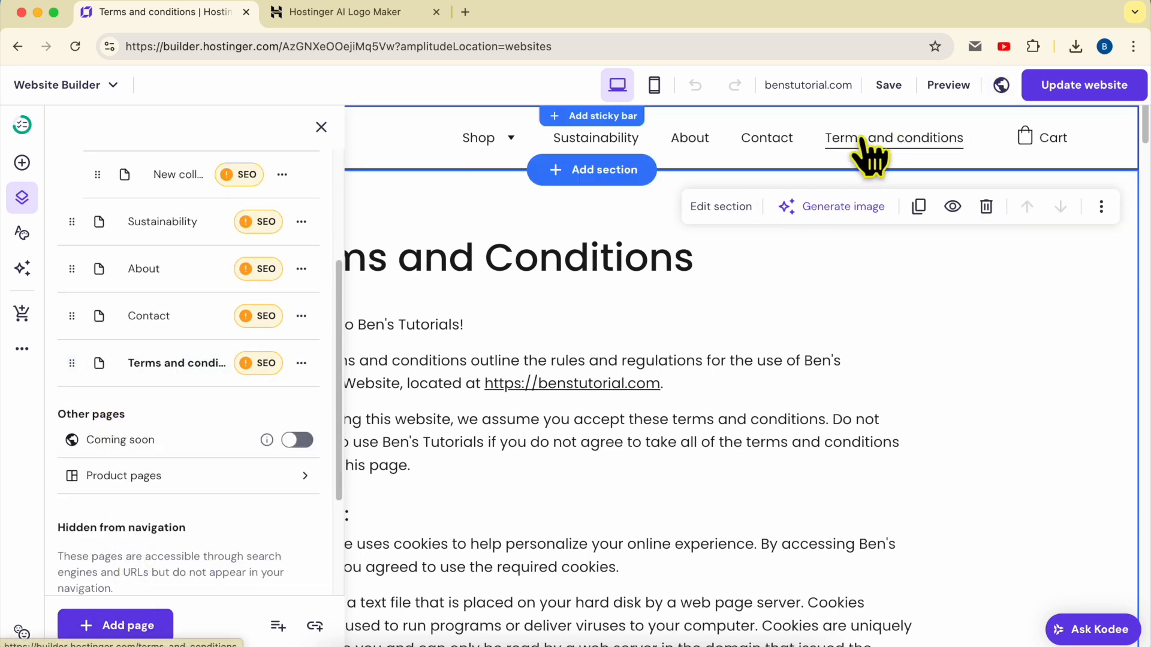
left_click_drag(72, 363, 90, 444)
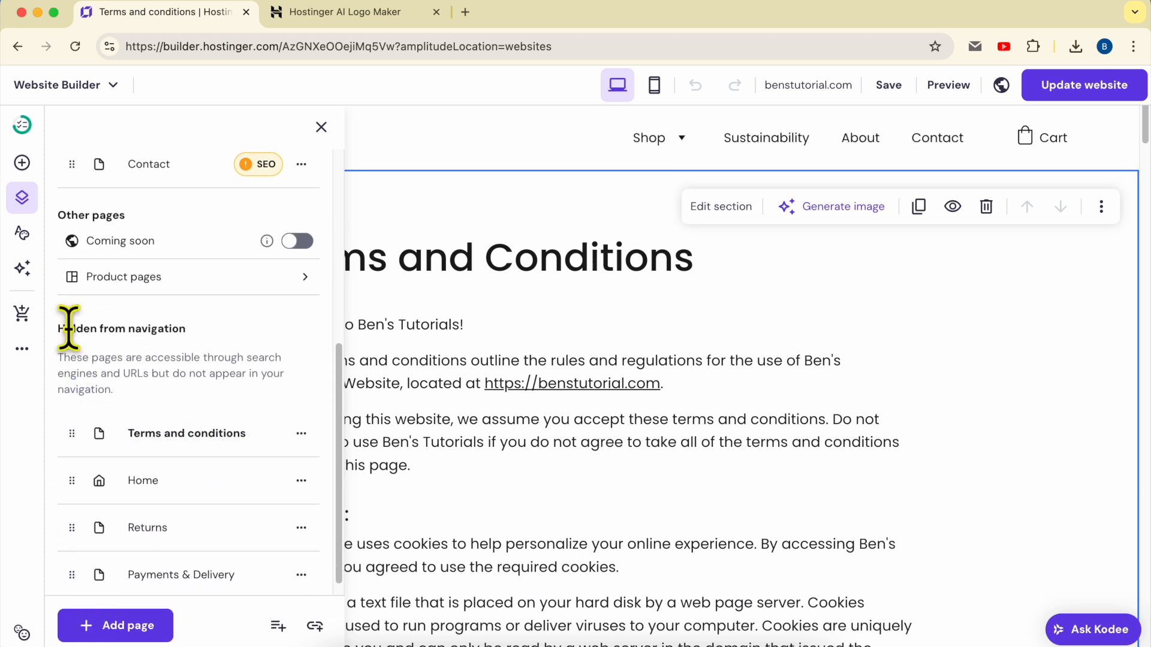
scroll(157, 336, "up", 5)
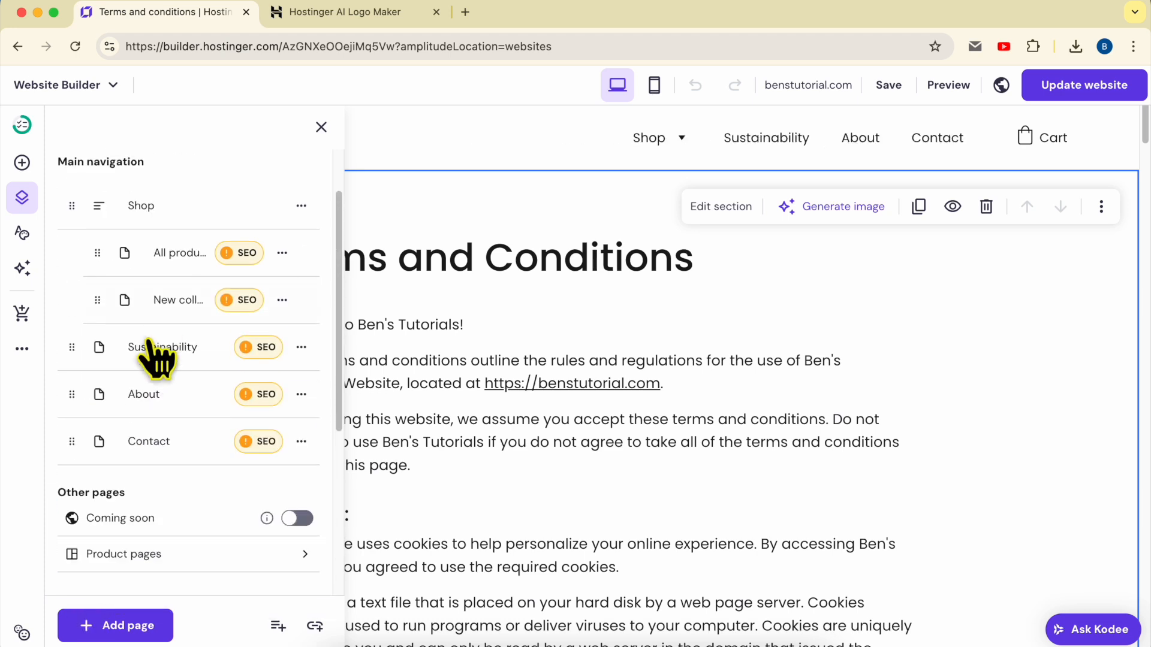
Step: Start adding a new page to the site from the Privacy policy template
left_click(129, 626)
scroll(273, 539, "down", 2)
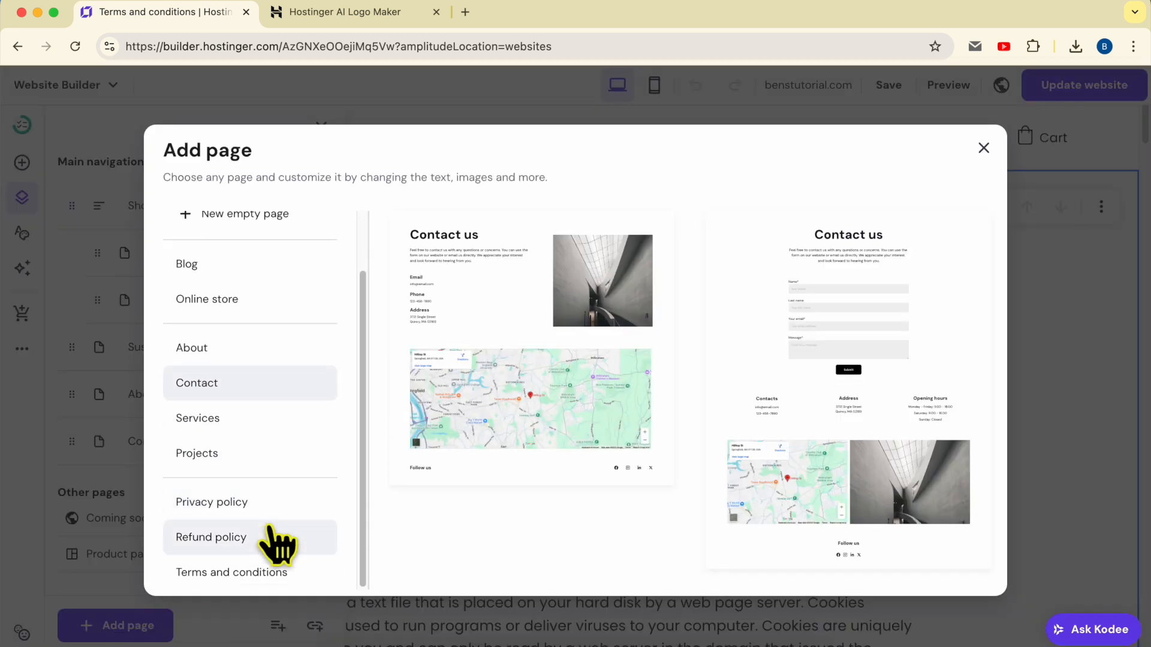
left_click(260, 510)
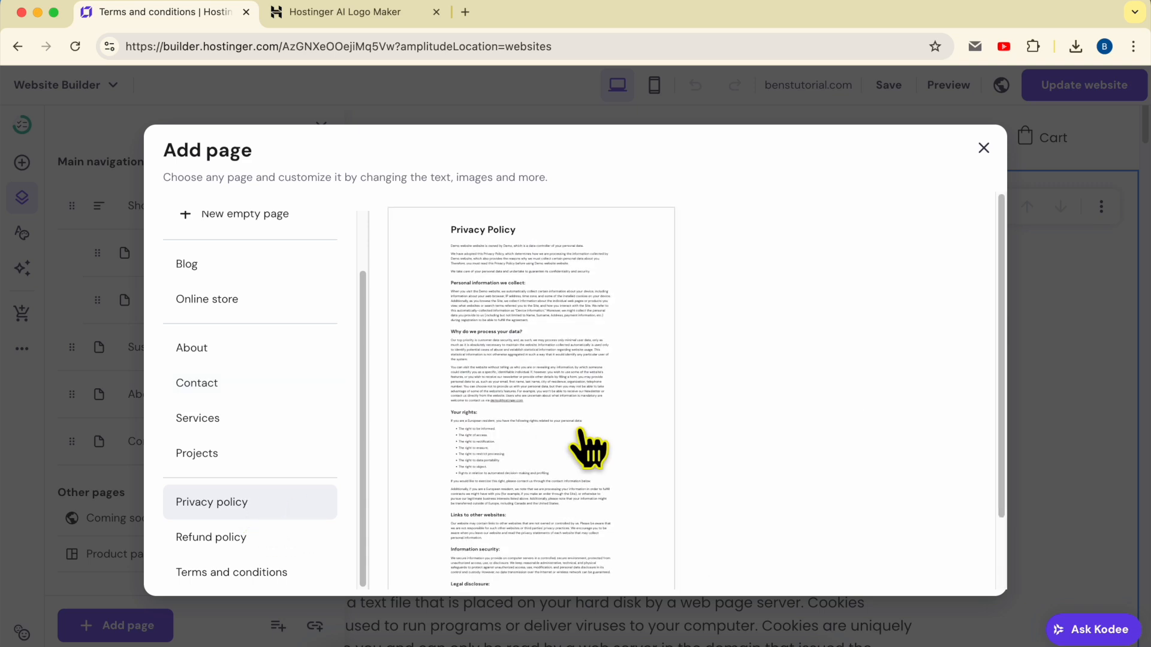
left_click(586, 447)
Step: Enter "Ben's Tutorials" as both company name and website name for the privacy policy, and add the page
left_click(503, 255)
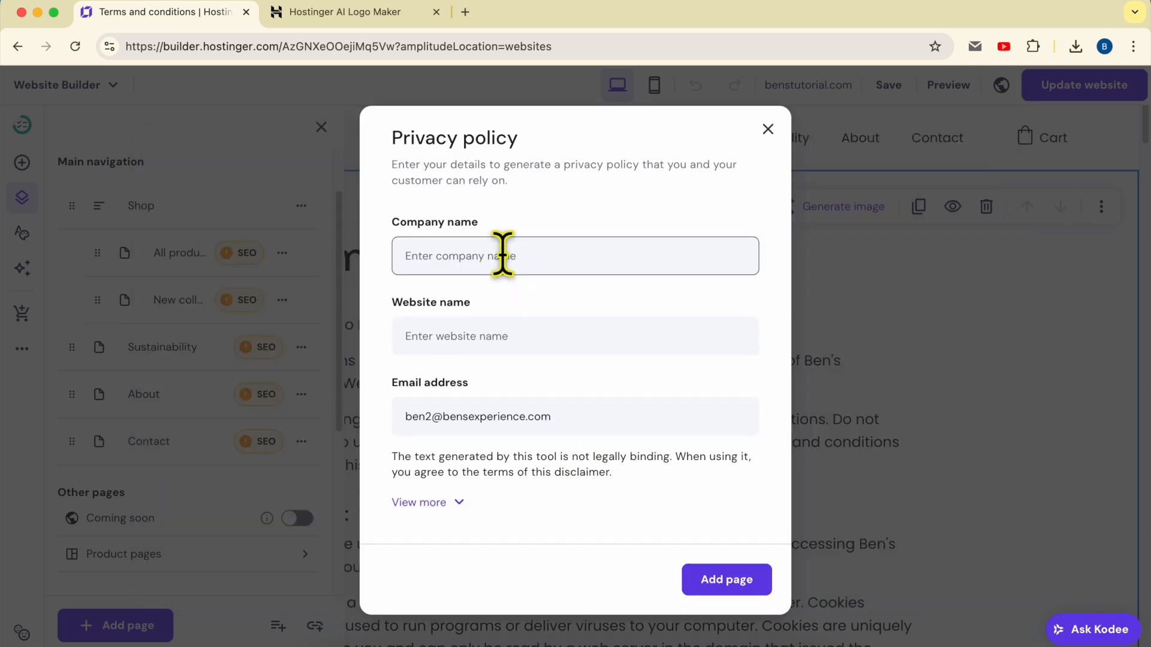
left_click(466, 336)
type("Ben's Tutorials")
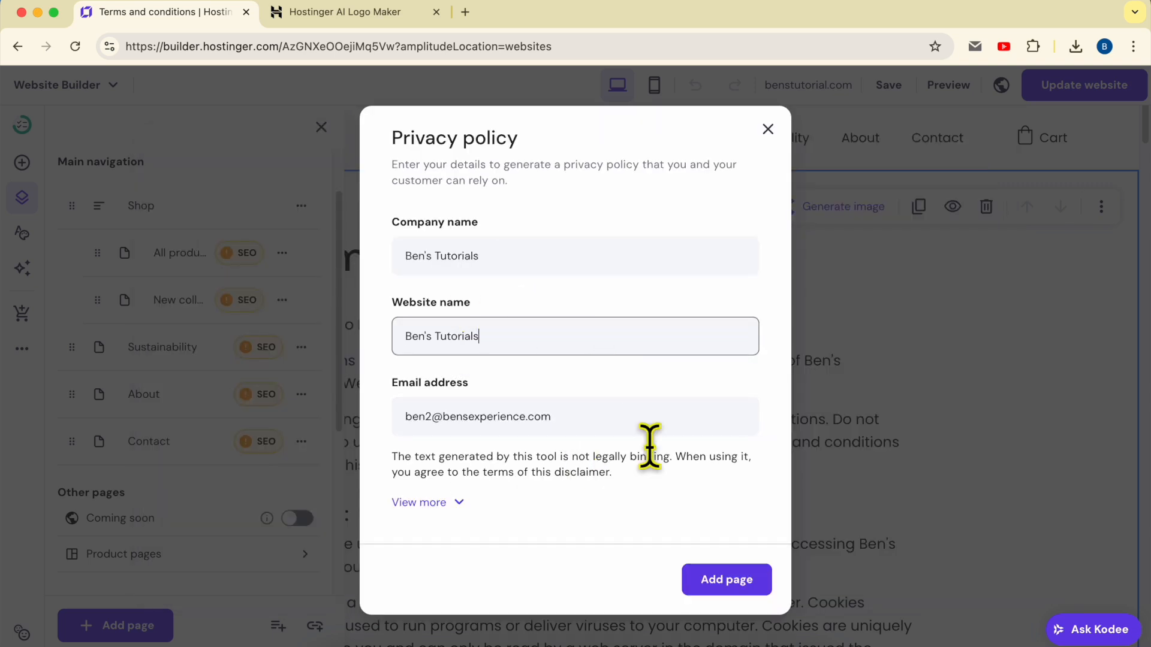
left_click(726, 580)
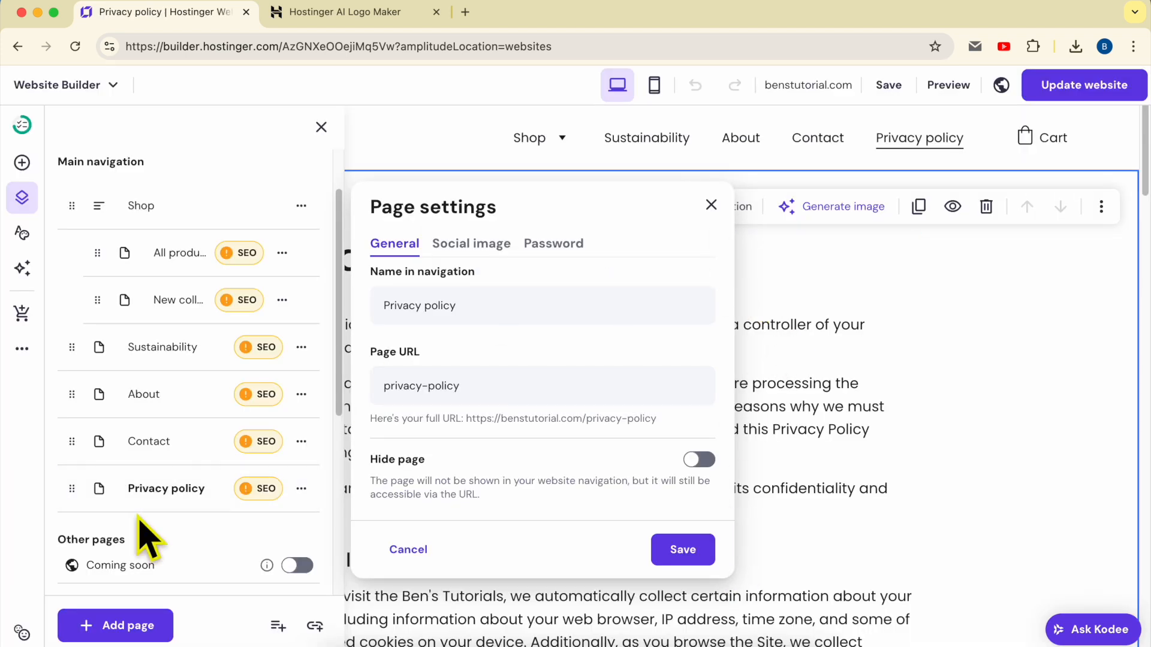
Step: Dismiss the Privacy policy page settings and publish the website with the new policy pages
scroll(95, 496, "down", 1)
mouse_move(94, 496)
left_mouse_down()
mouse_move(82, 478)
mouse_move(95, 616)
mouse_move(93, 493)
left_mouse_up()
left_click(1032, 288)
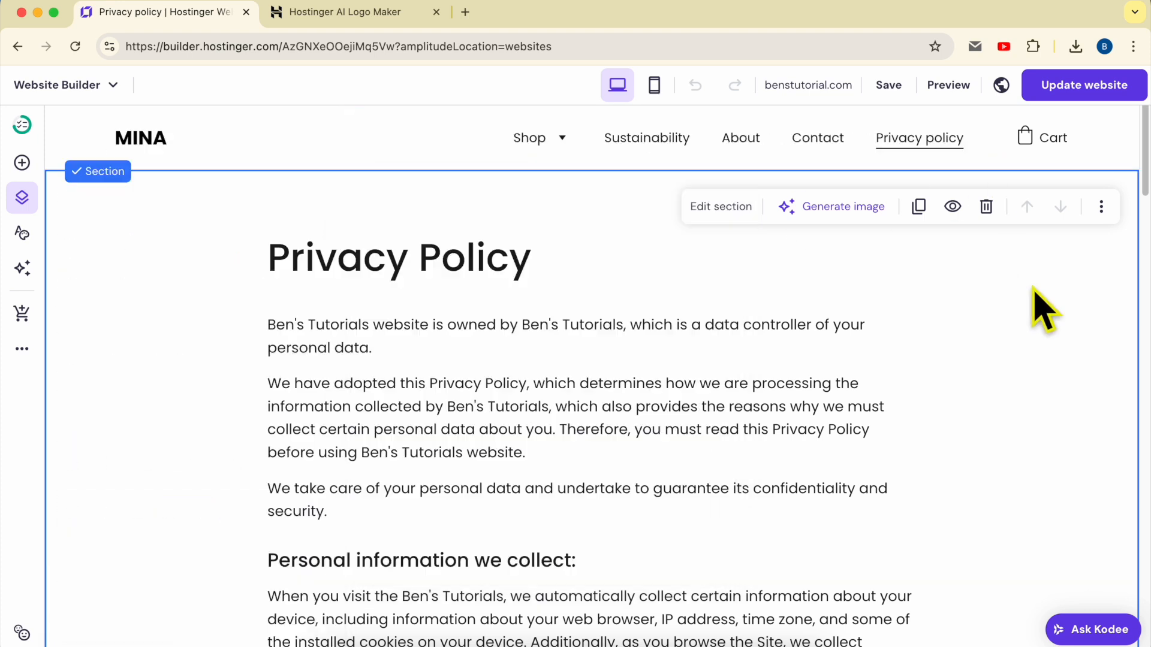
left_click(1100, 89)
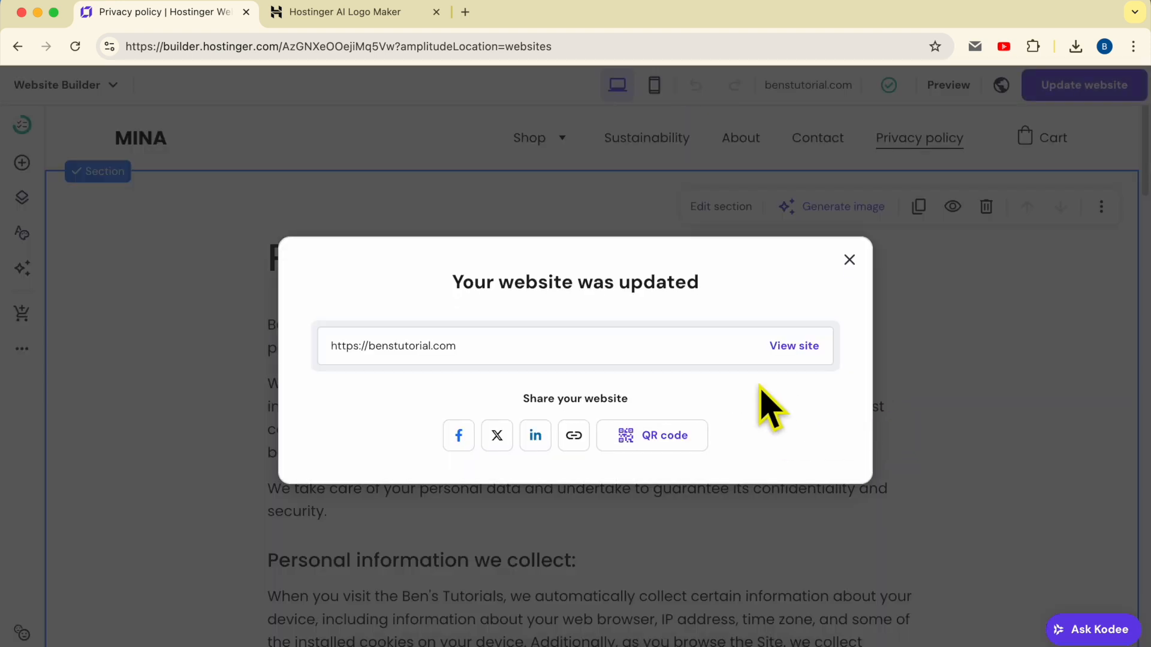
left_click(850, 260)
Step: Link the footer's "Terms & conditions" text to the Terms and conditions page
scroll(773, 377, "down", 15)
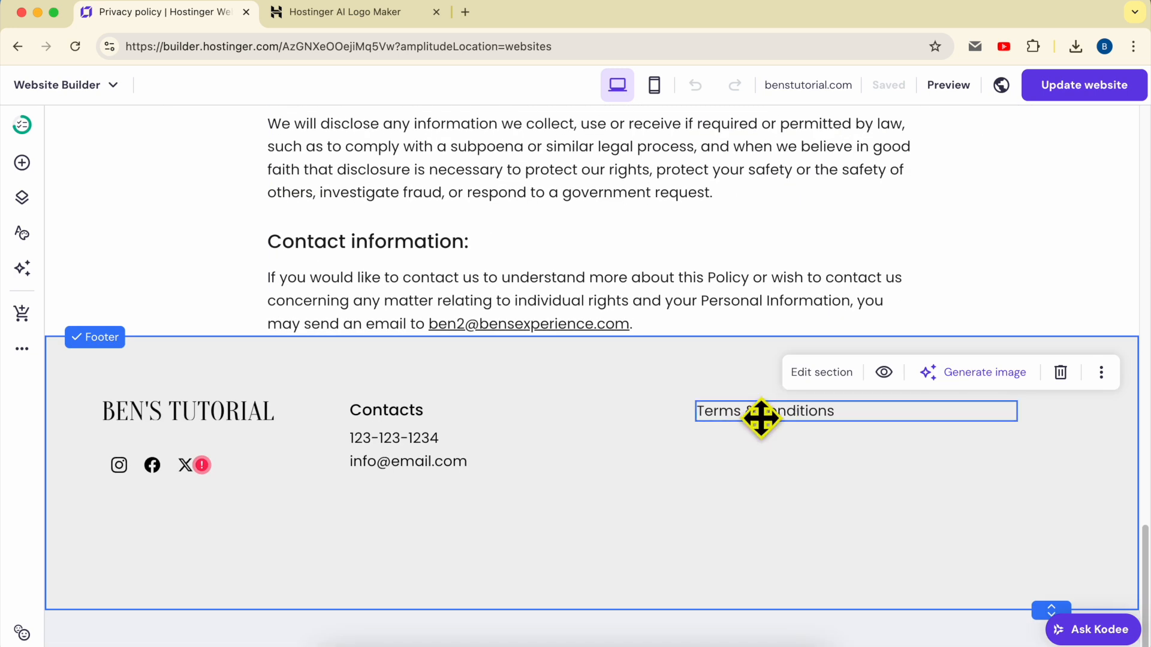
left_click(760, 419)
left_click(763, 415)
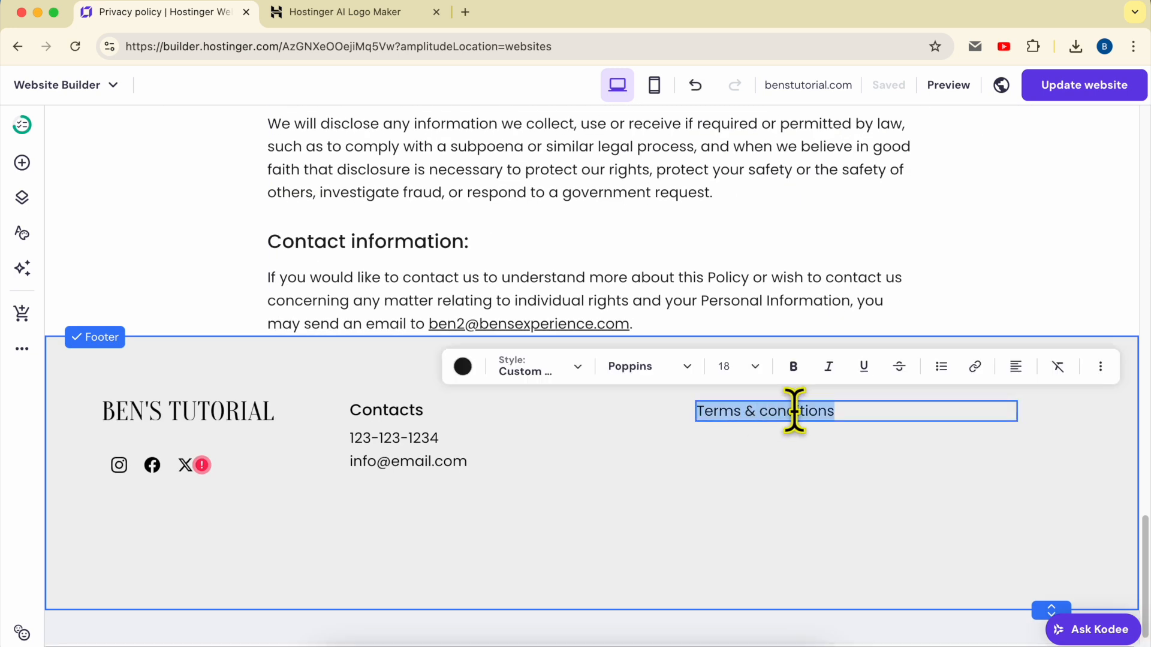
left_click(975, 366)
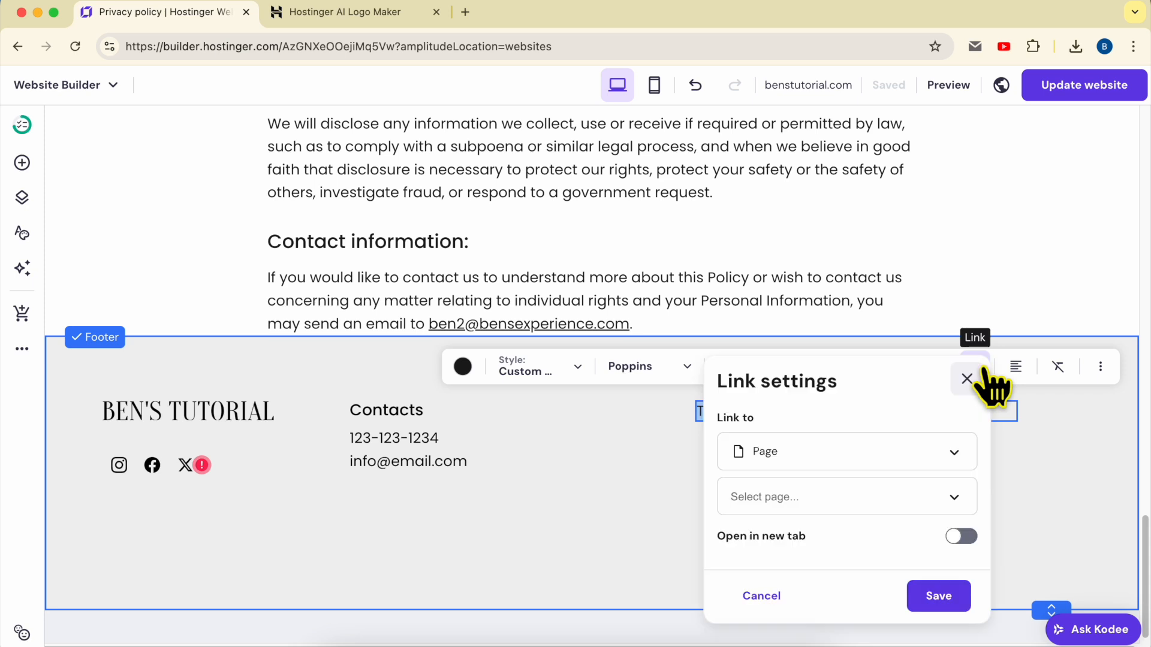
left_click(812, 497)
scroll(831, 614, "down", 5)
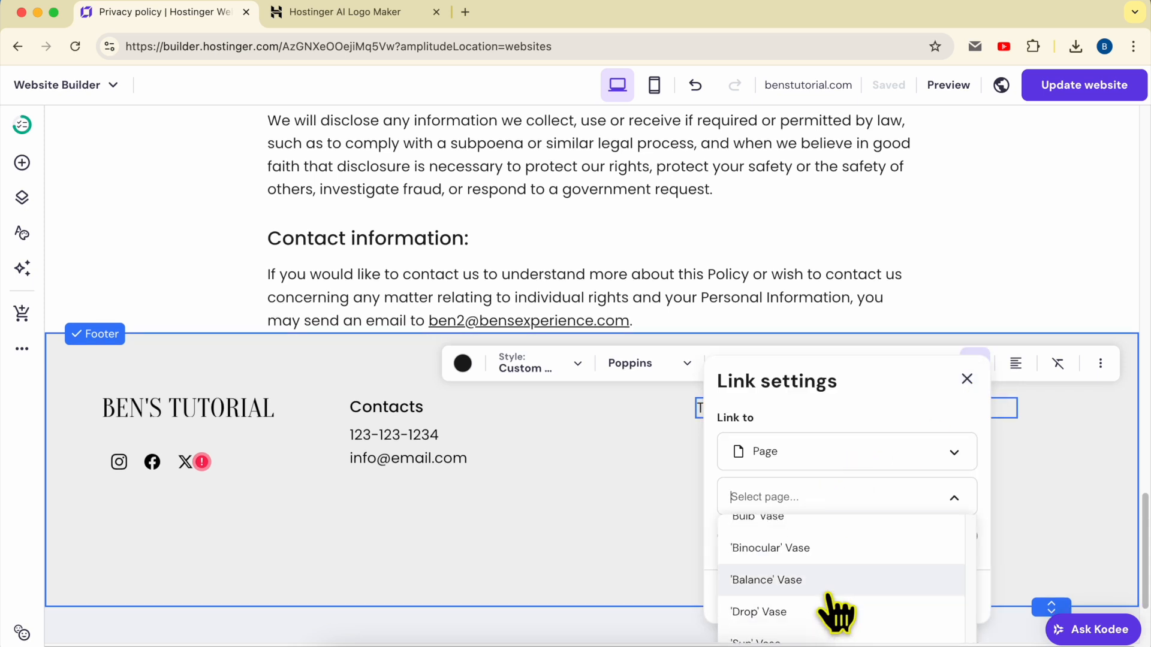
scroll(839, 599, "down", 4)
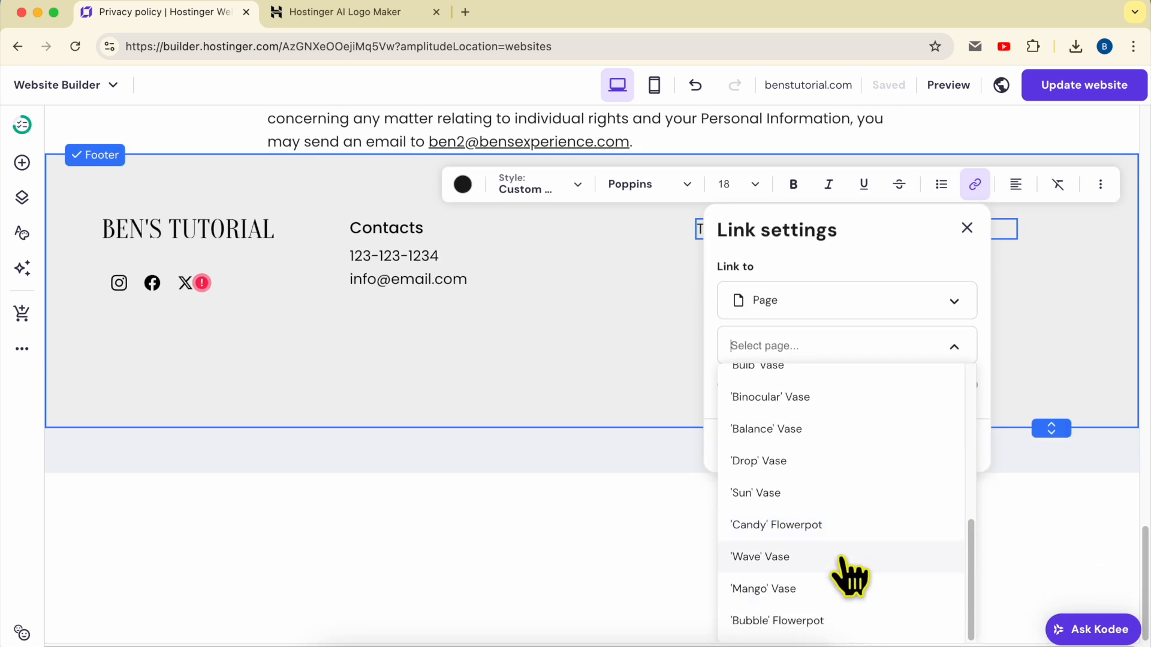
scroll(839, 527, "up", 10)
type("terms")
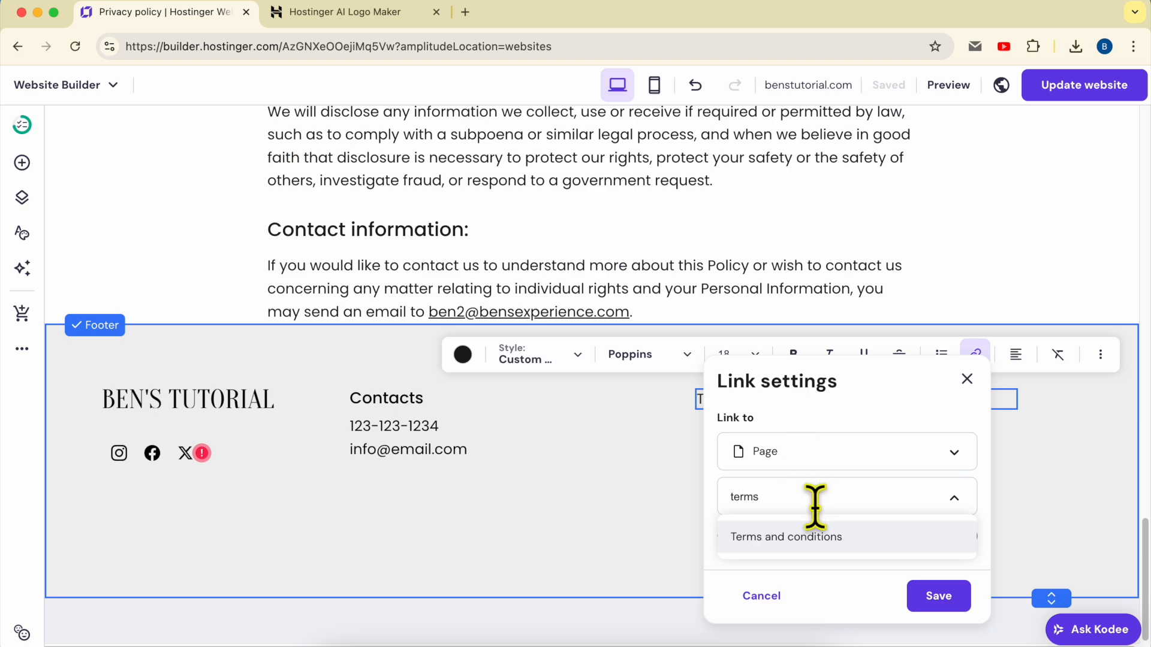
left_click(816, 537)
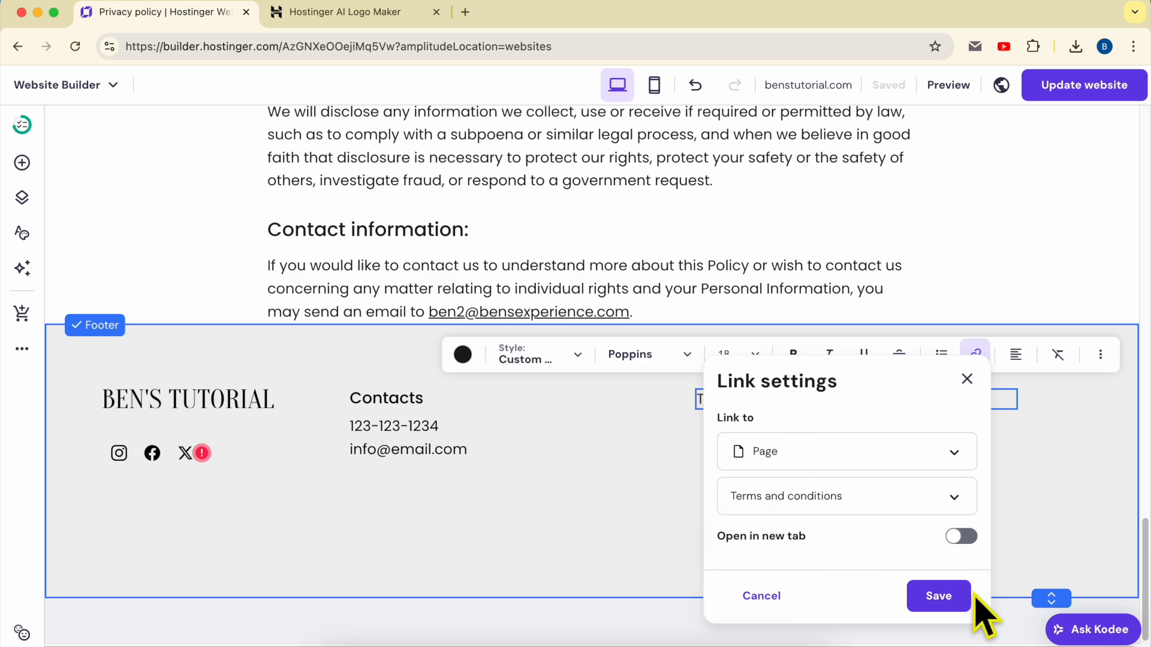
left_click(945, 602)
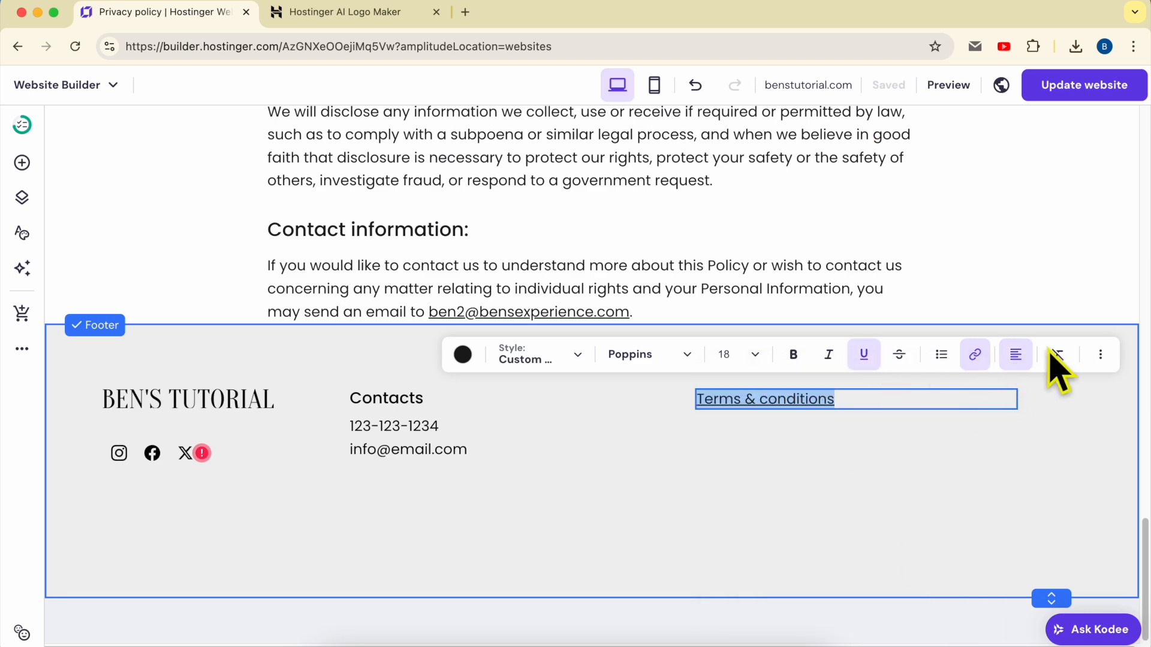
Step: Duplicate the "Terms & conditions" footer text, place the copy directly below it, and change its wording to "Privacy policy"
left_click(887, 404)
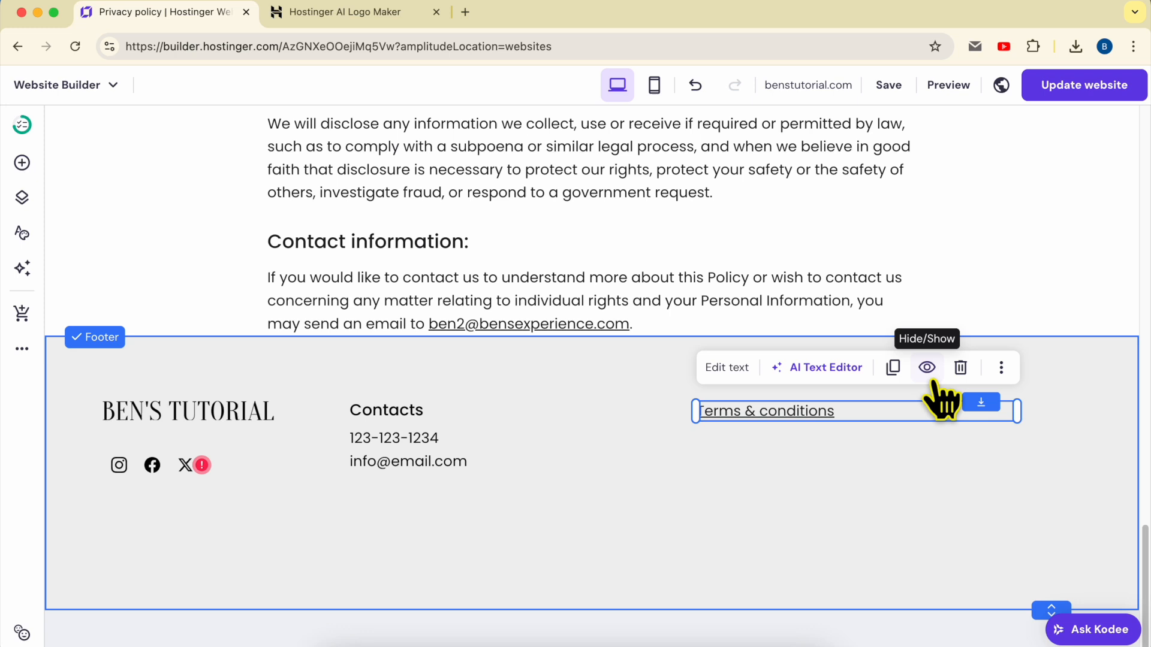
left_click(893, 368)
left_click_drag(846, 419, 855, 434)
double_click(857, 433)
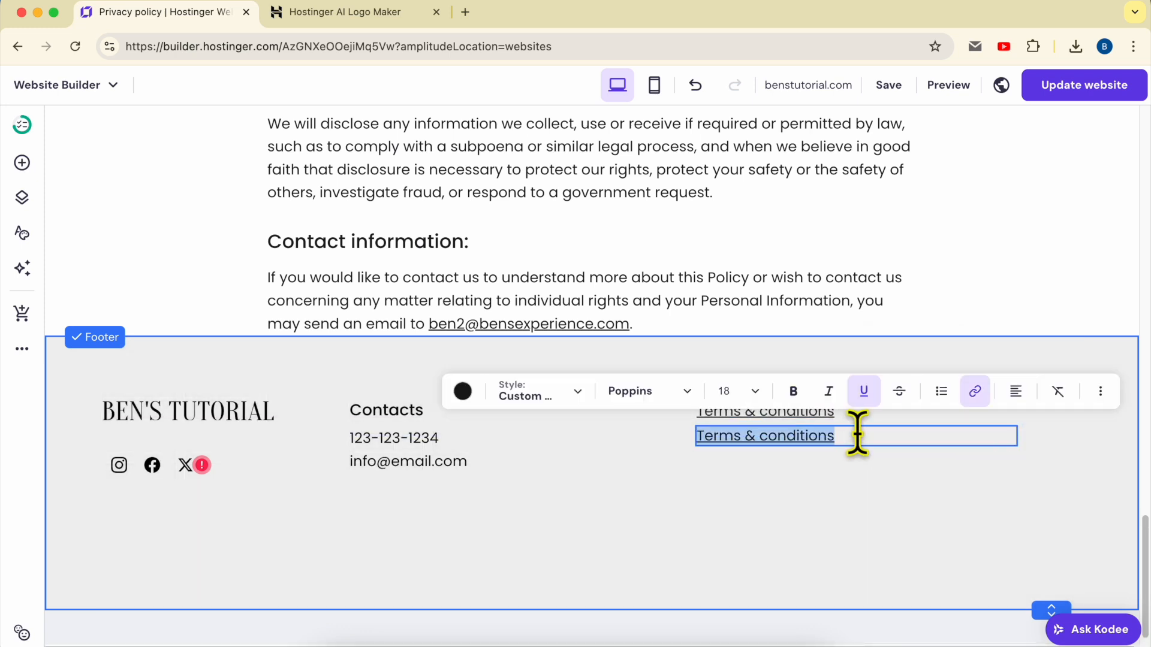
type("Pol")
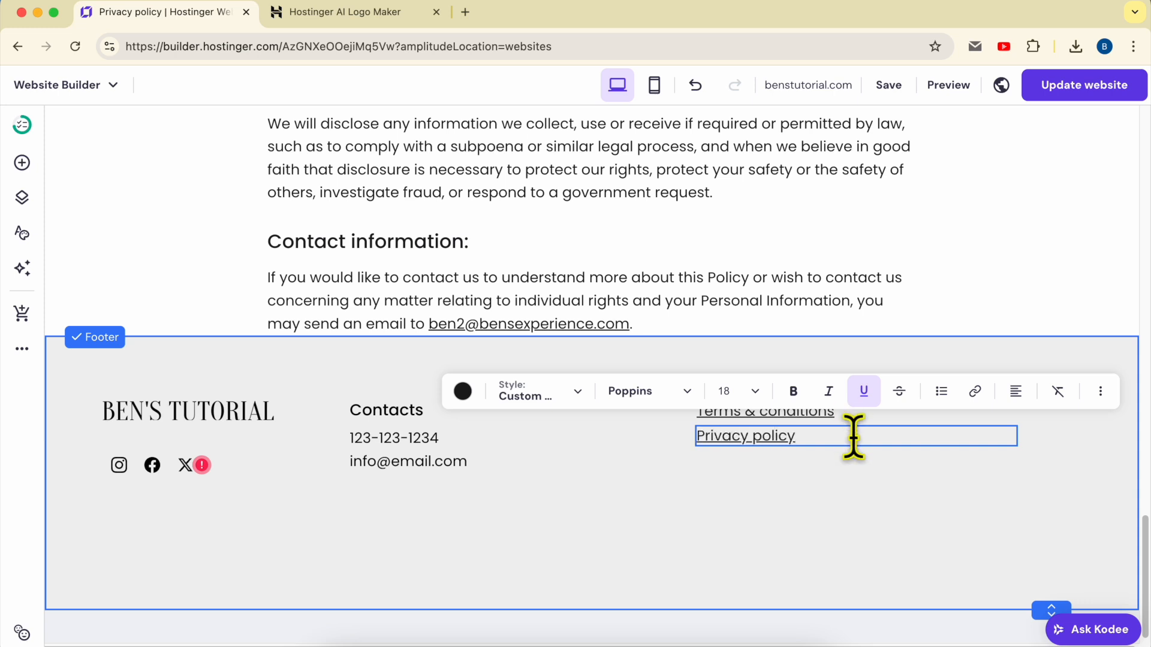
Step: Link the footer's "Privacy policy" text to the Privacy policy page and finish editing the text
left_click(975, 391)
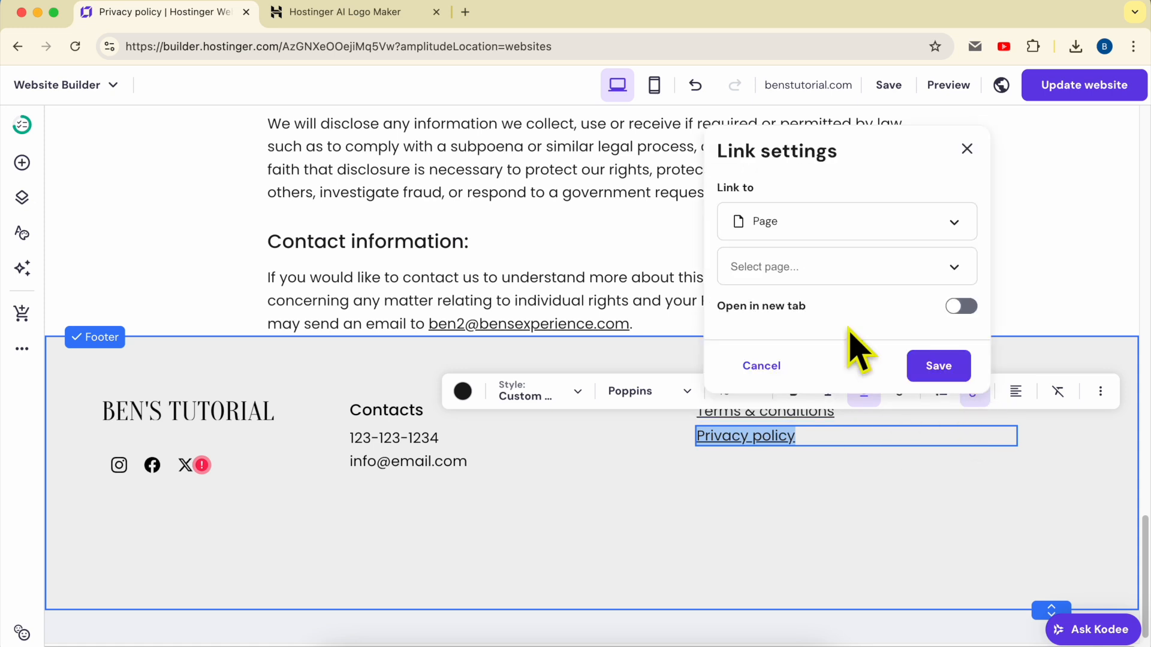
left_click(785, 264)
type("pv")
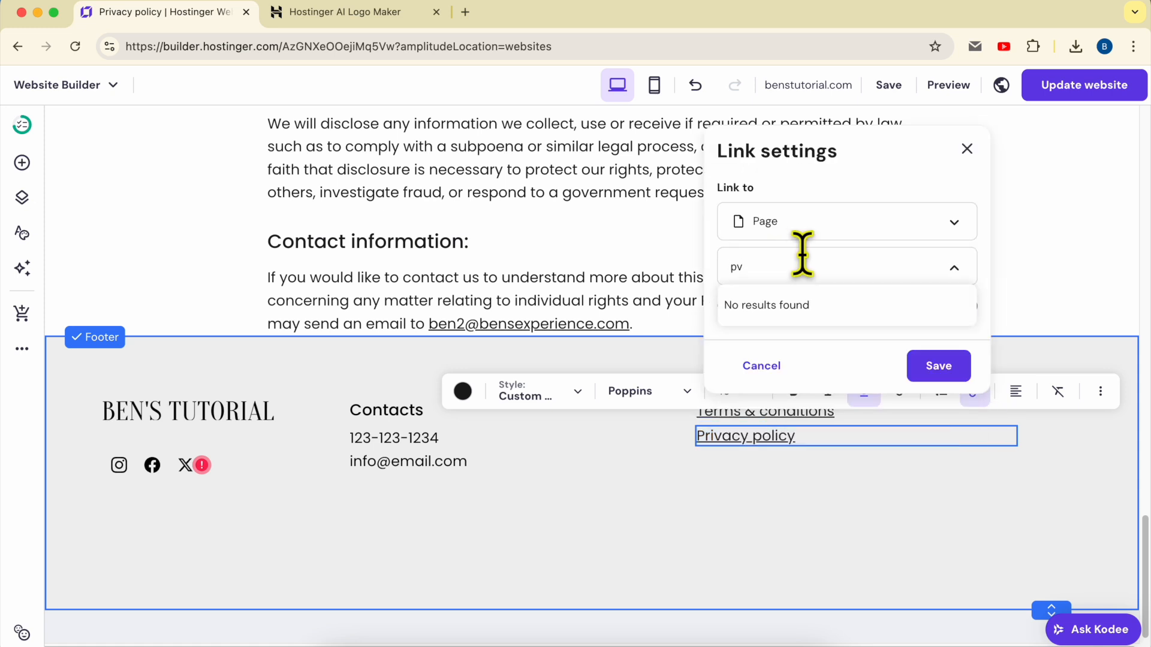
key("BackSpace")
type("riv")
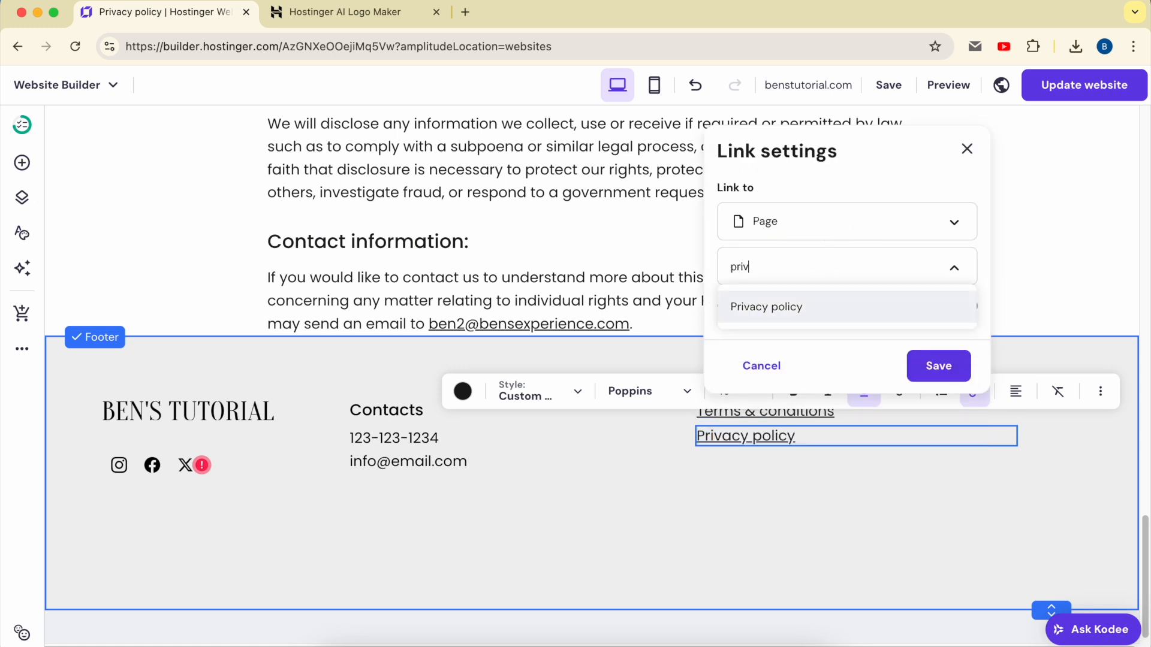
left_click(878, 307)
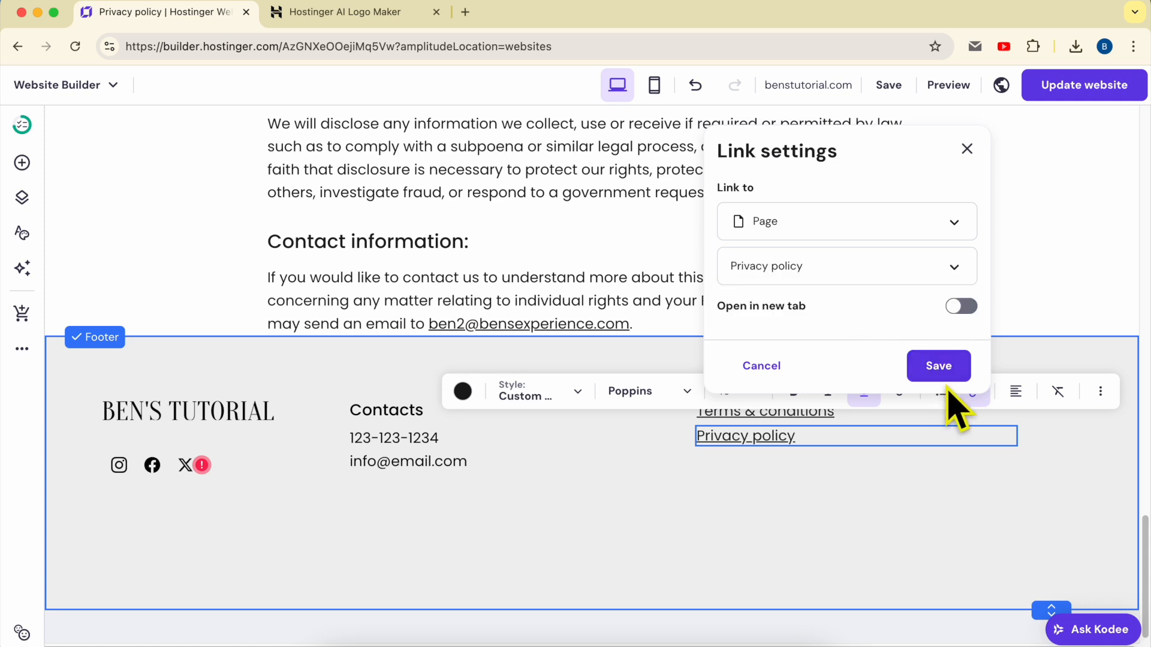
left_click(939, 367)
left_click(982, 534)
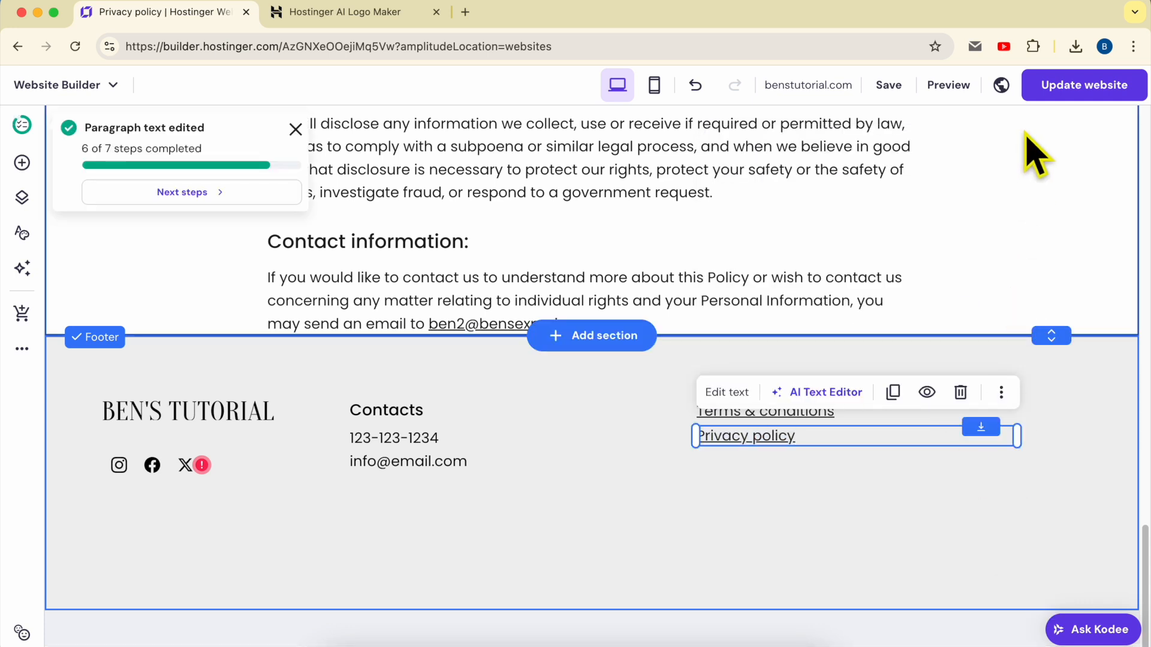
Step: Publish the website with the linked footer texts and view the footer on the live site
left_click(1080, 90)
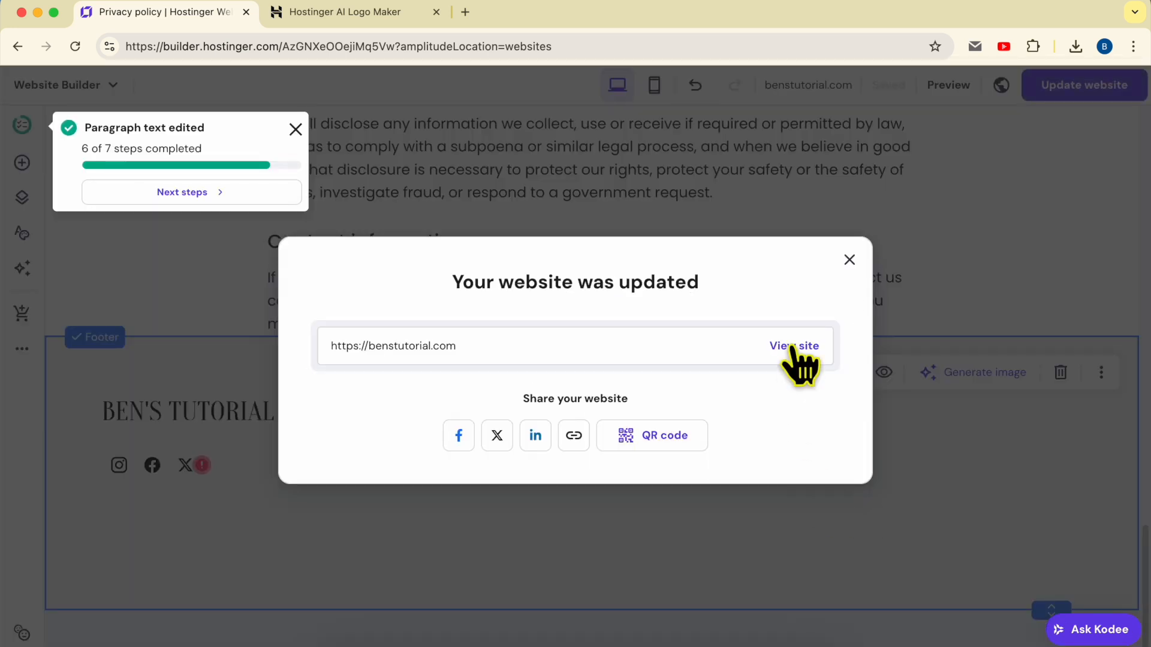
left_click(792, 345)
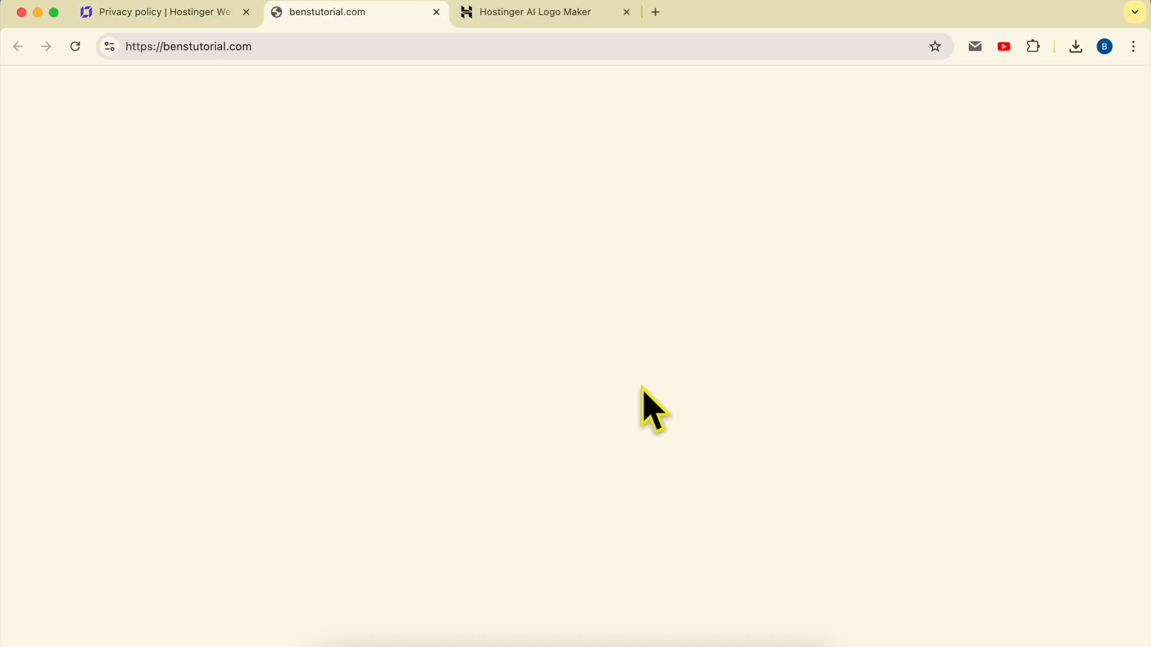
scroll(655, 416, "down", 20)
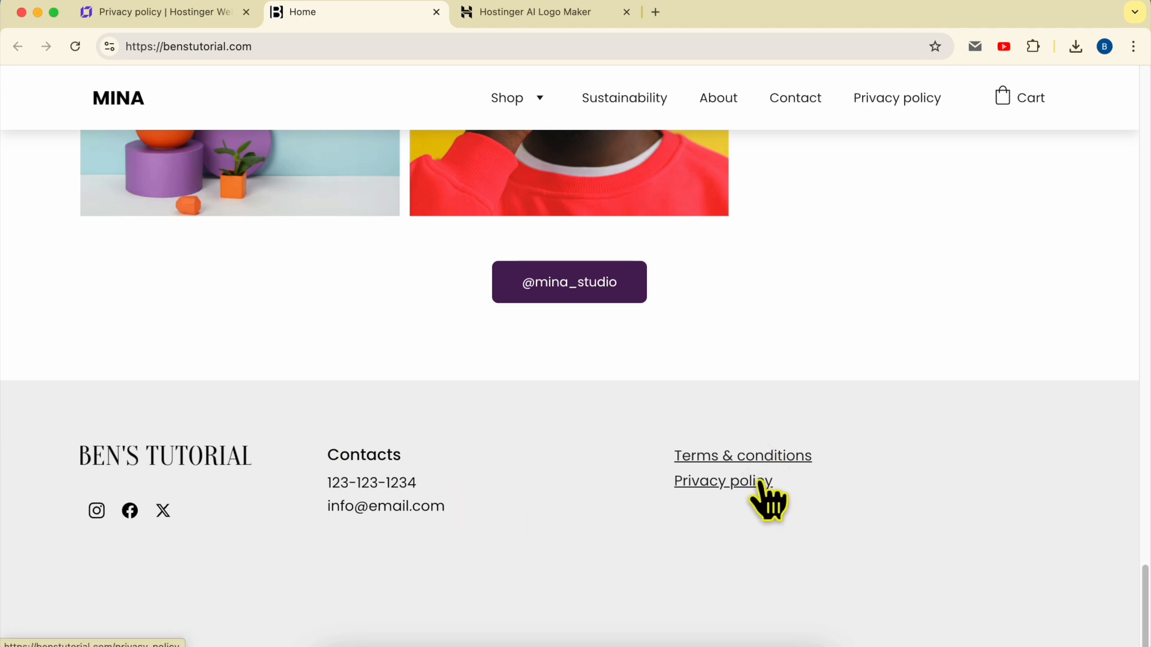
Step: Test the "Terms & conditions" and "Privacy policy" footer links on the live site and look through both pages
left_click(759, 459)
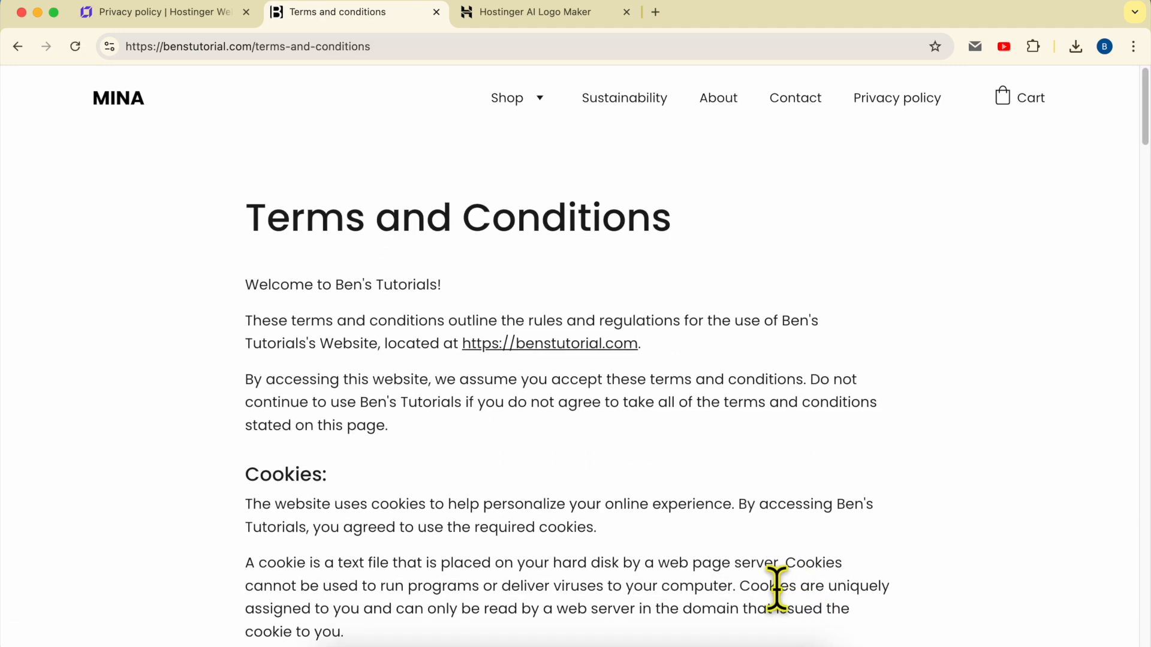
scroll(776, 587, "down", 20)
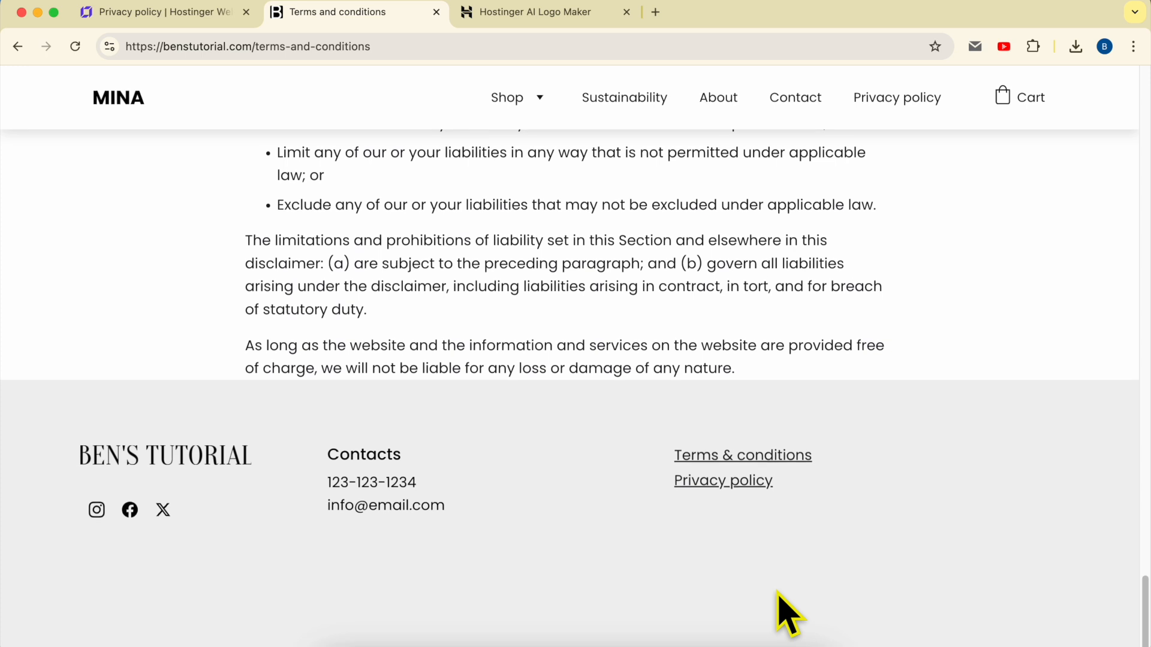
left_click(727, 486)
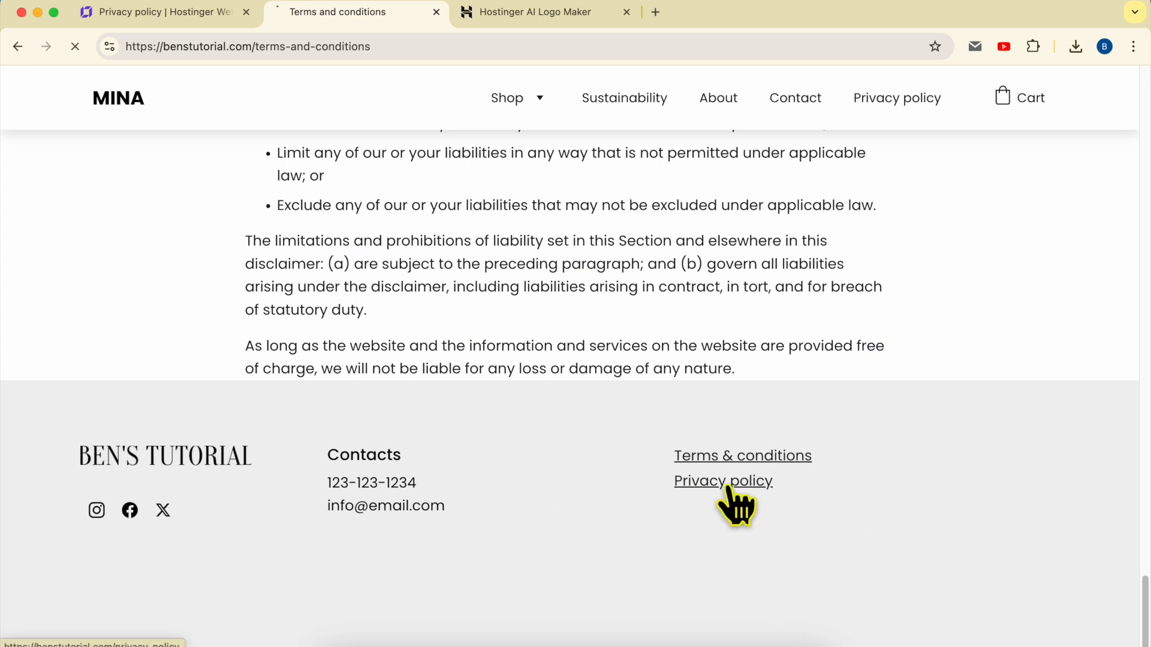
scroll(756, 534, "down", 20)
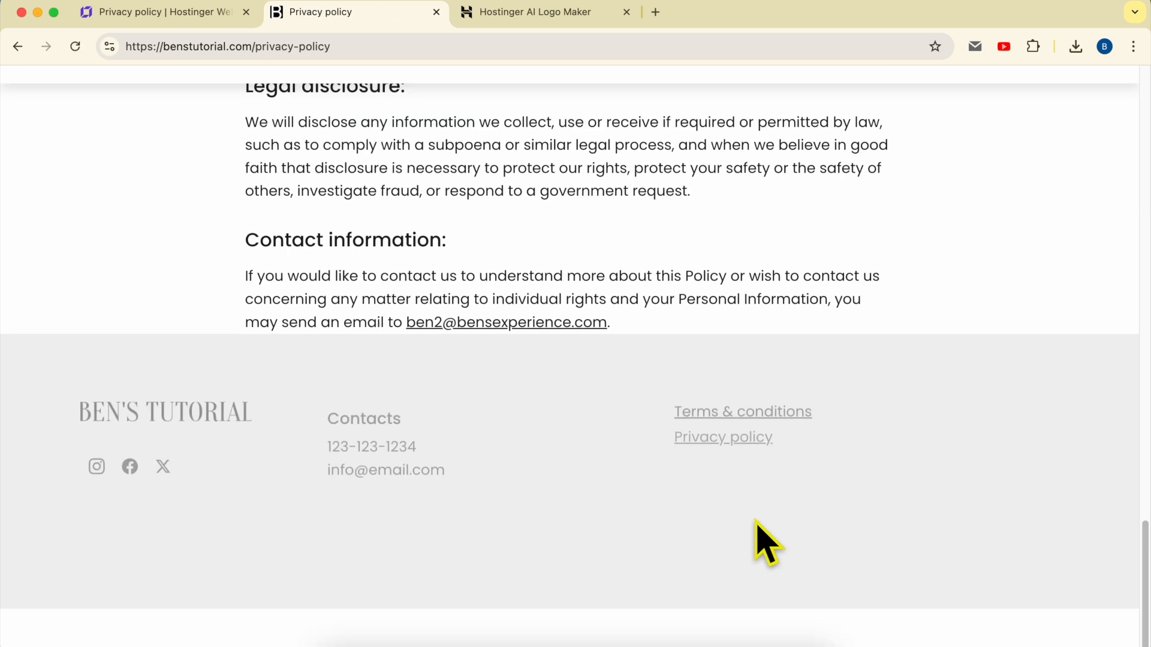